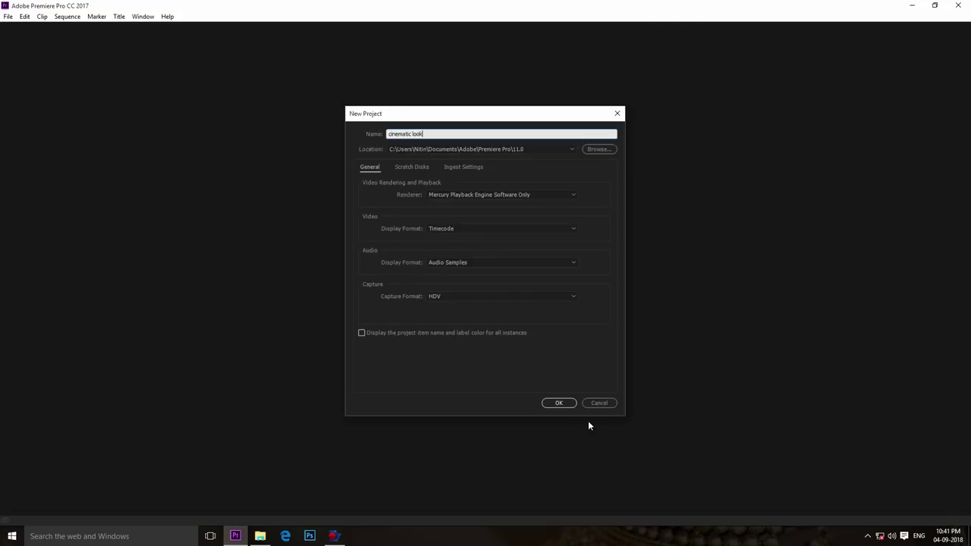
Create the new project named 'cinematic look' with the default settings
left_click(564, 403)
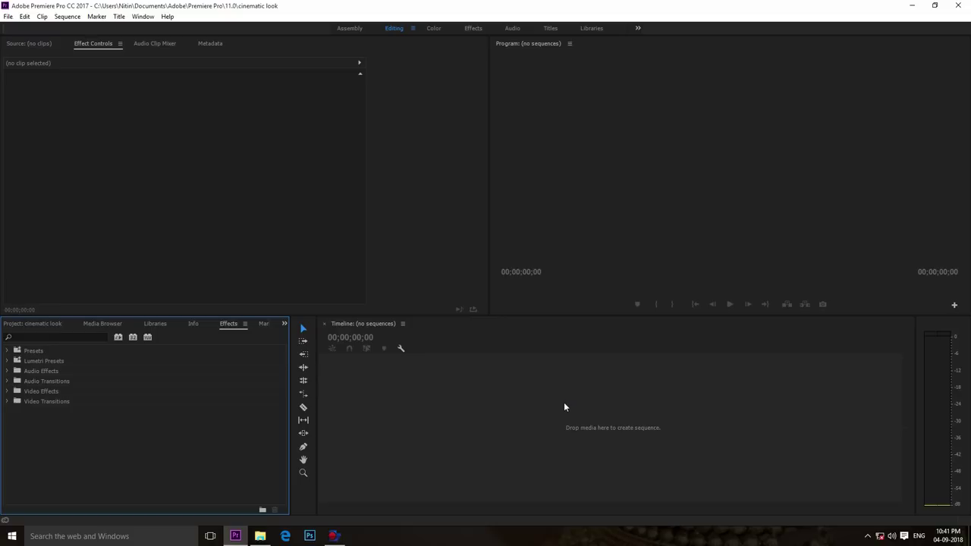
Import all five video clips from Desktop > Footage into the Project panel
left_click(13, 324)
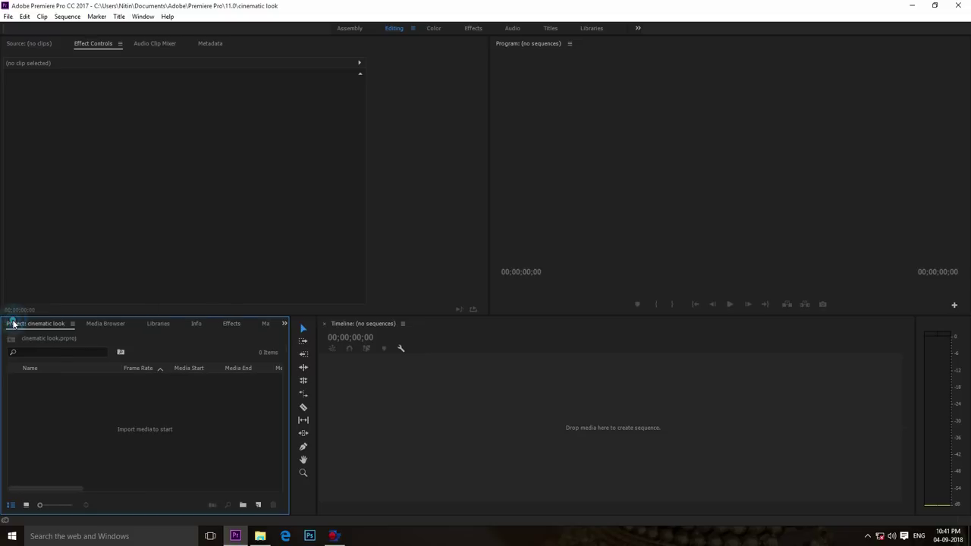
double_click(149, 439)
double_click(107, 427)
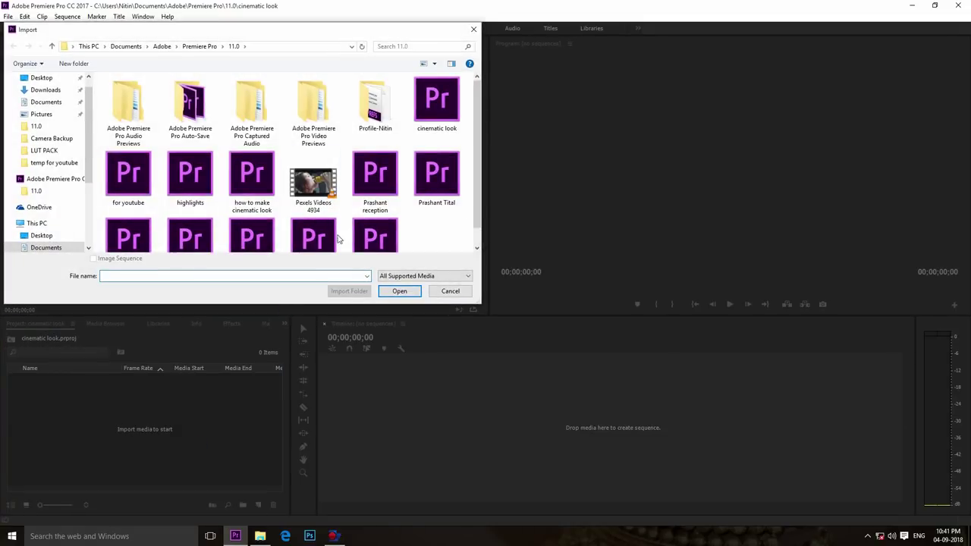
left_click_drag(92, 98, 91, 88)
left_click(42, 94)
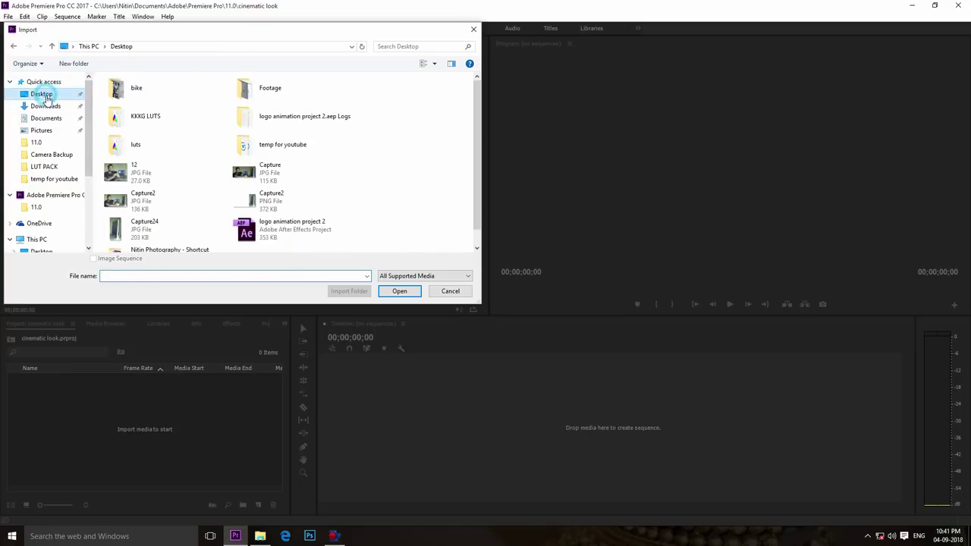
double_click(280, 145)
key("BackSpace")
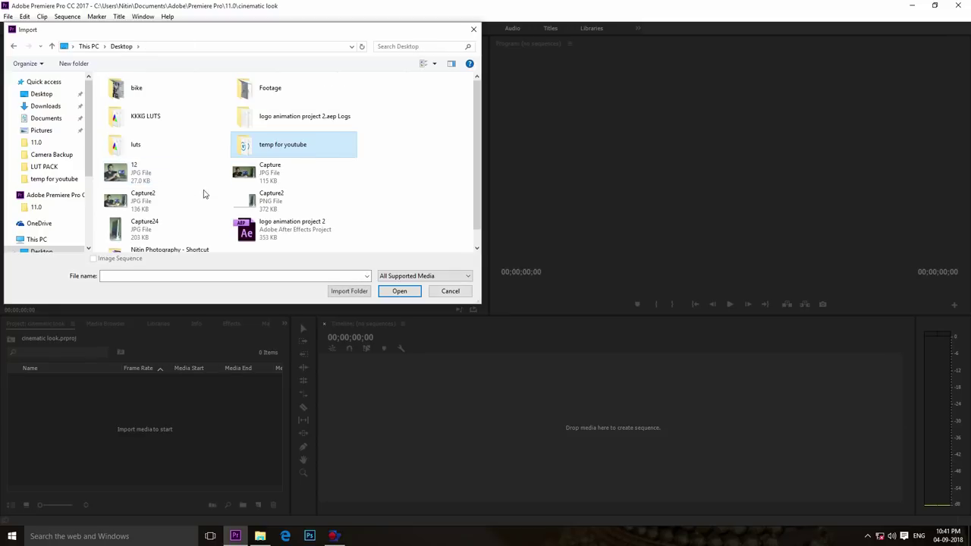
double_click(270, 93)
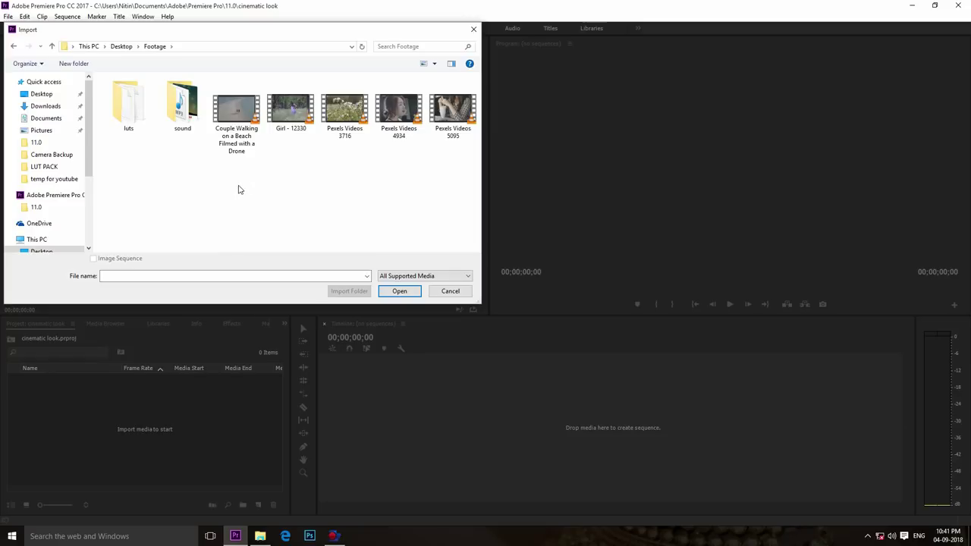
left_click_drag(239, 193, 472, 112)
left_click(384, 292)
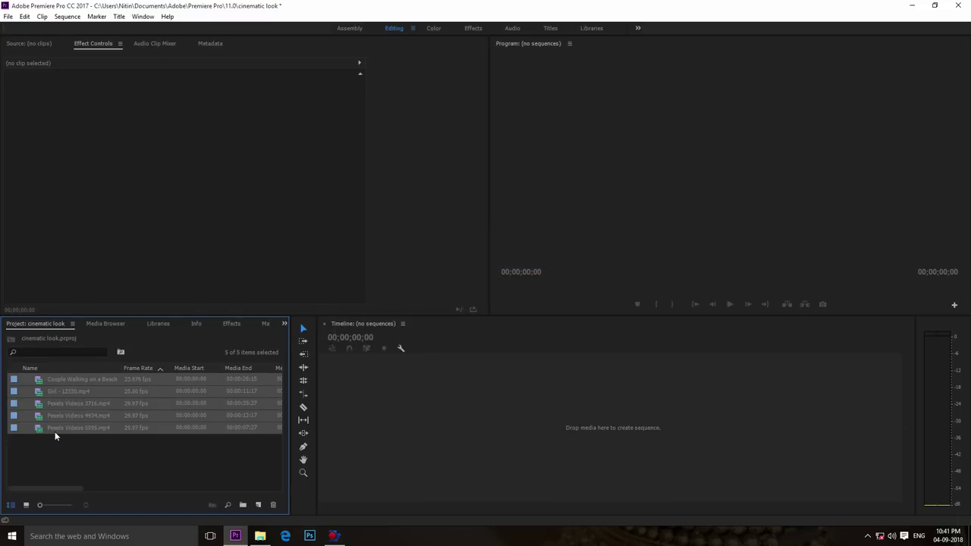
Preview Couple Walking on a Beach, Pexels Videos 5095 and Pexels Videos 4934 in the Source monitor
left_click(145, 461)
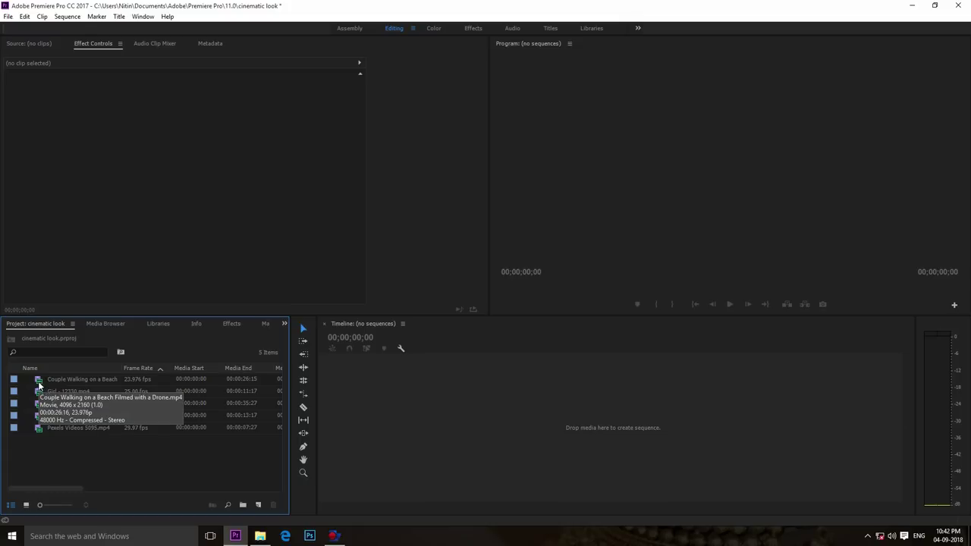
double_click(39, 382)
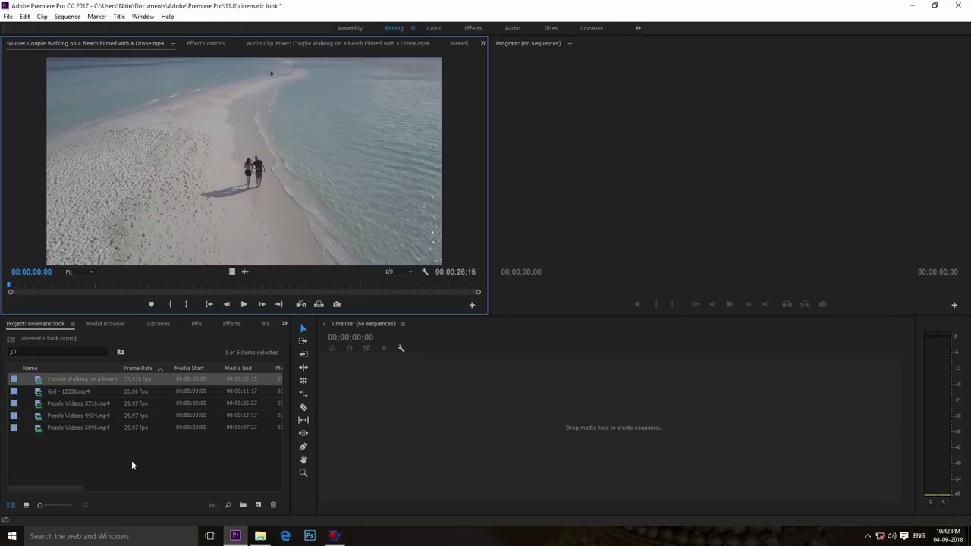
double_click(38, 429)
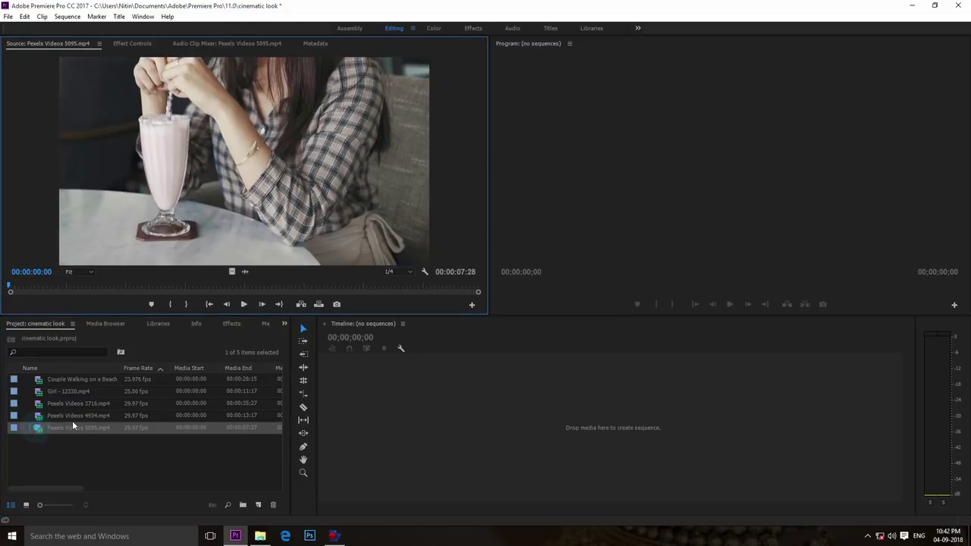
double_click(38, 416)
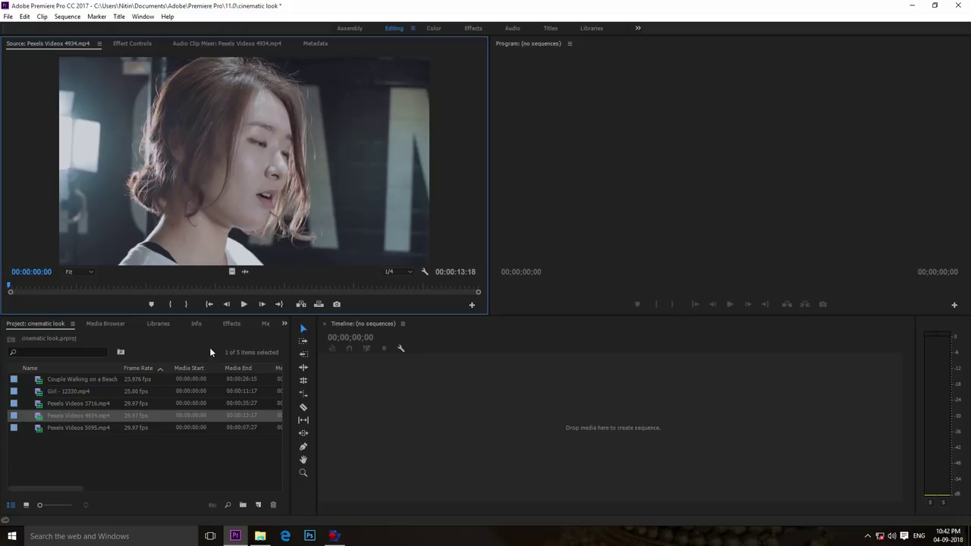
Mark In and Out points on Pexels Videos 4934, isolating a 00:00:08:13 section
mouse_move(10, 287)
left_mouse_down()
mouse_move(466, 326)
mouse_move(31, 281)
mouse_move(128, 286)
left_mouse_up()
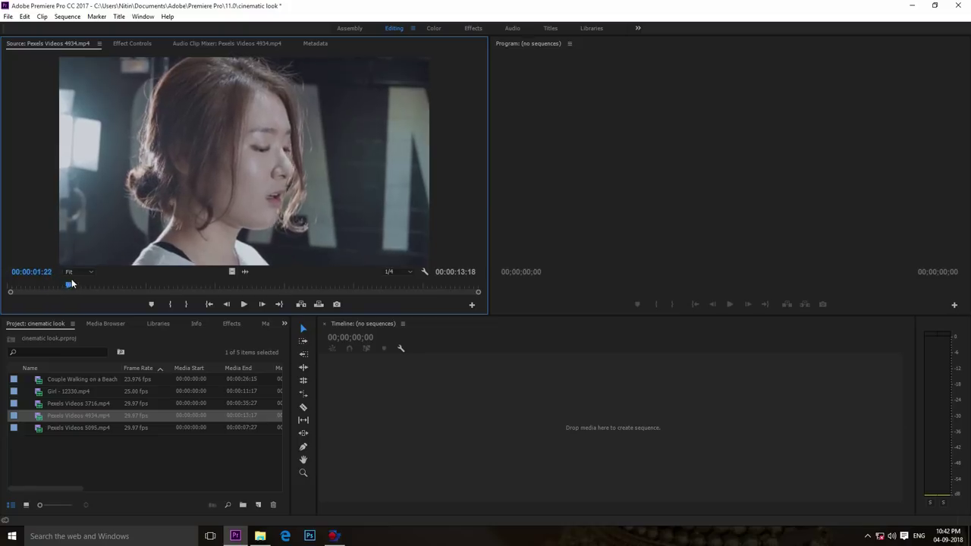
left_click_drag(139, 284, 141, 284)
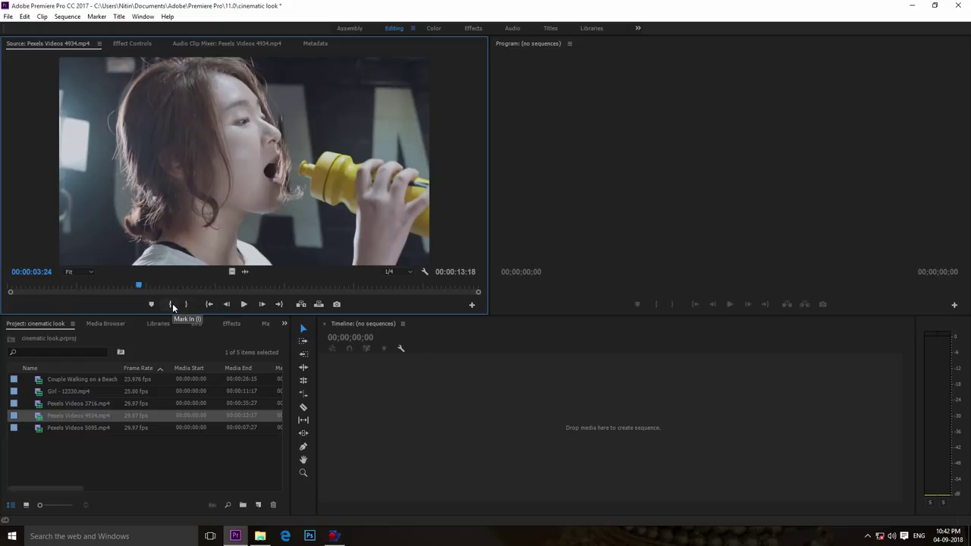
left_click(189, 304)
left_click(170, 305)
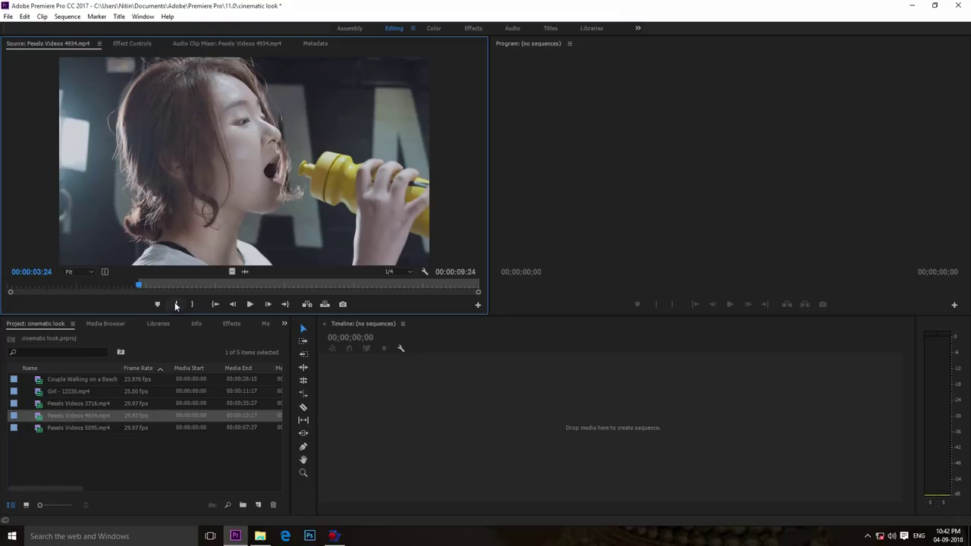
left_click_drag(143, 287, 432, 296)
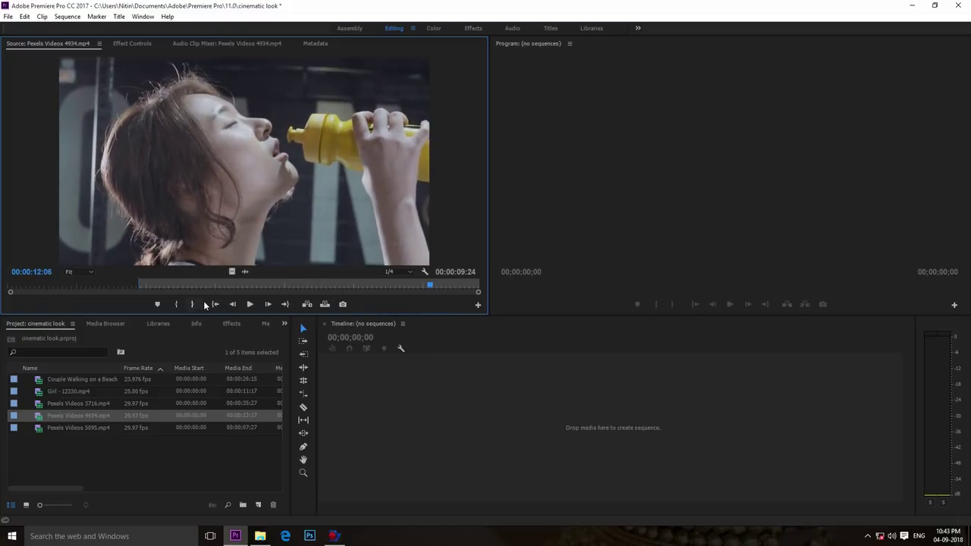
key("o")
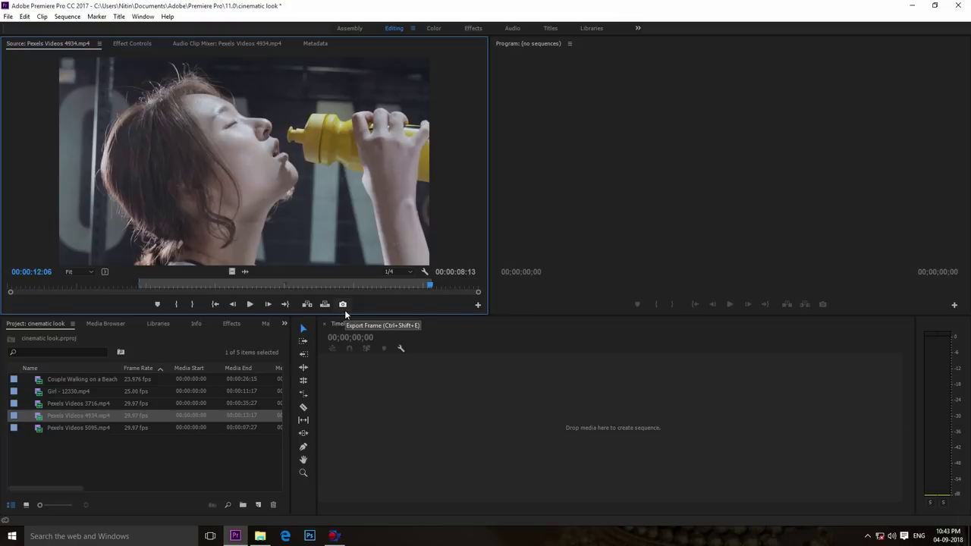
Build a Pexels Videos 4934 sequence from the trimmed video and play it to the end
left_click_drag(232, 271, 492, 427)
left_click_drag(611, 432, 454, 422)
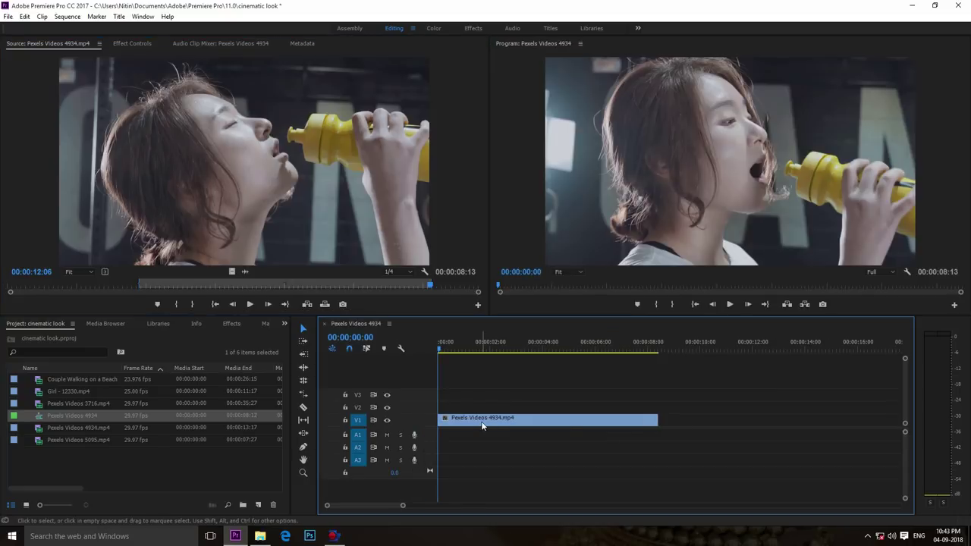
key("space")
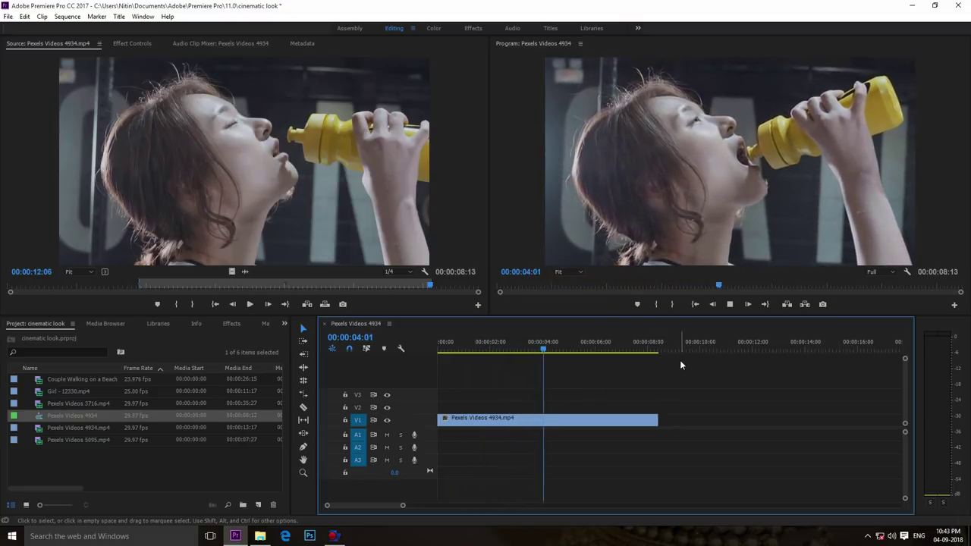
key("space")
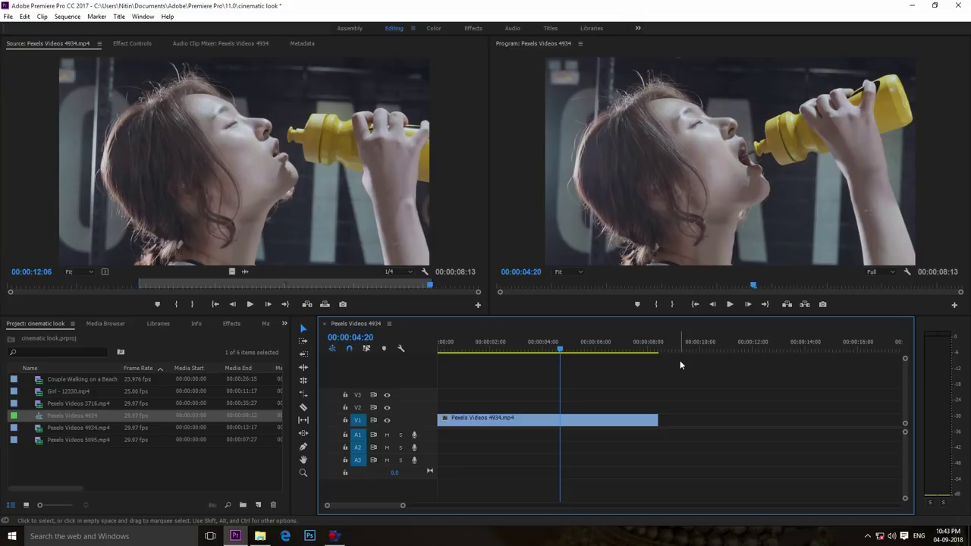
key("End")
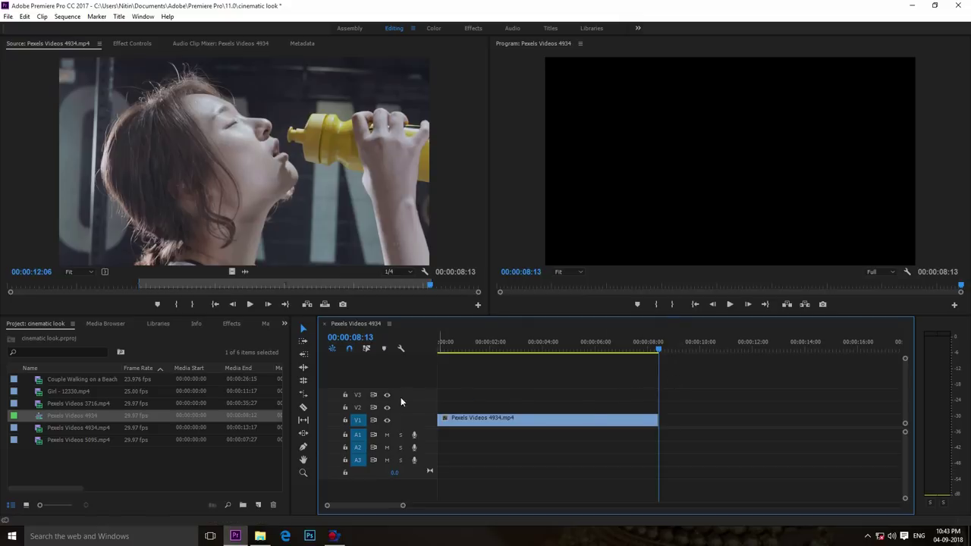
left_click(52, 461)
left_click(40, 384)
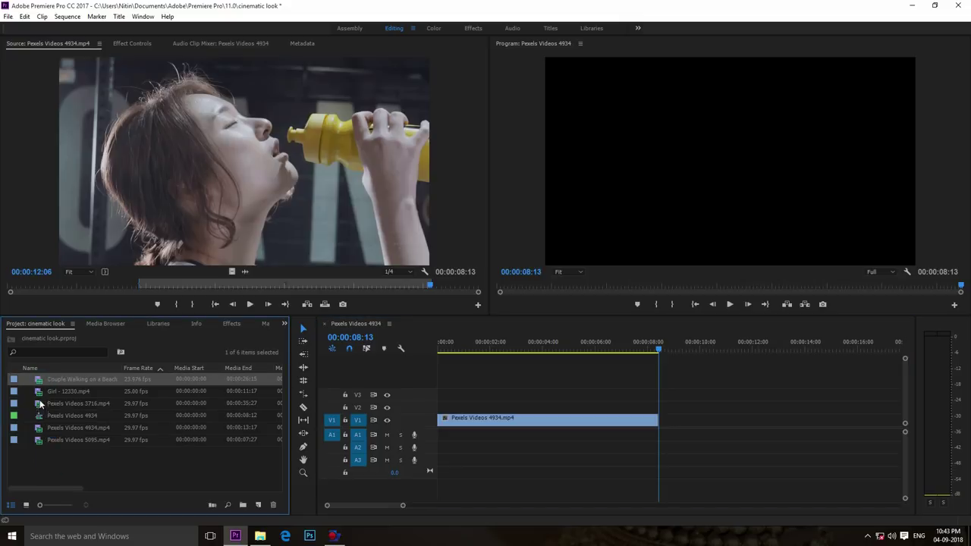
Trim Pexels Videos 5095 with an In point and append it after the first clip on V1
double_click(41, 396)
double_click(39, 404)
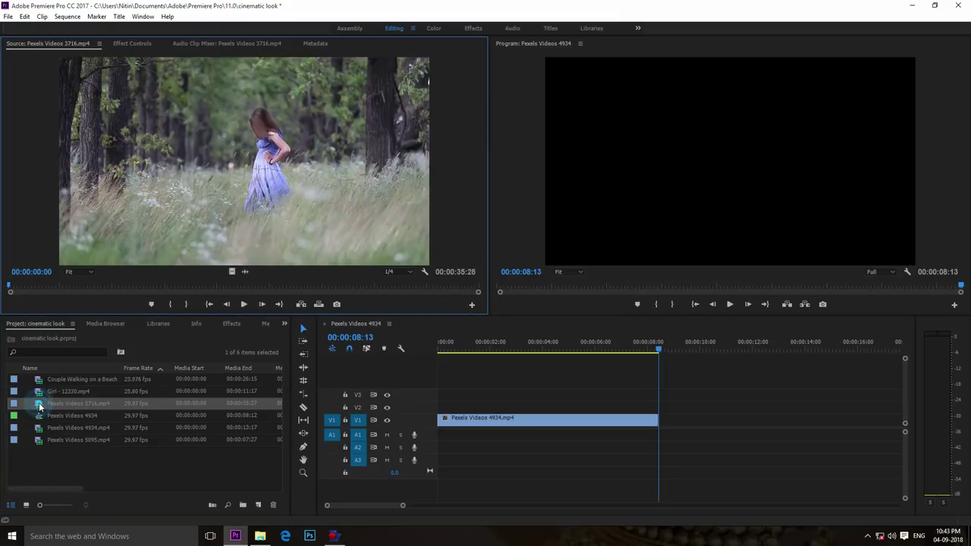
double_click(38, 427)
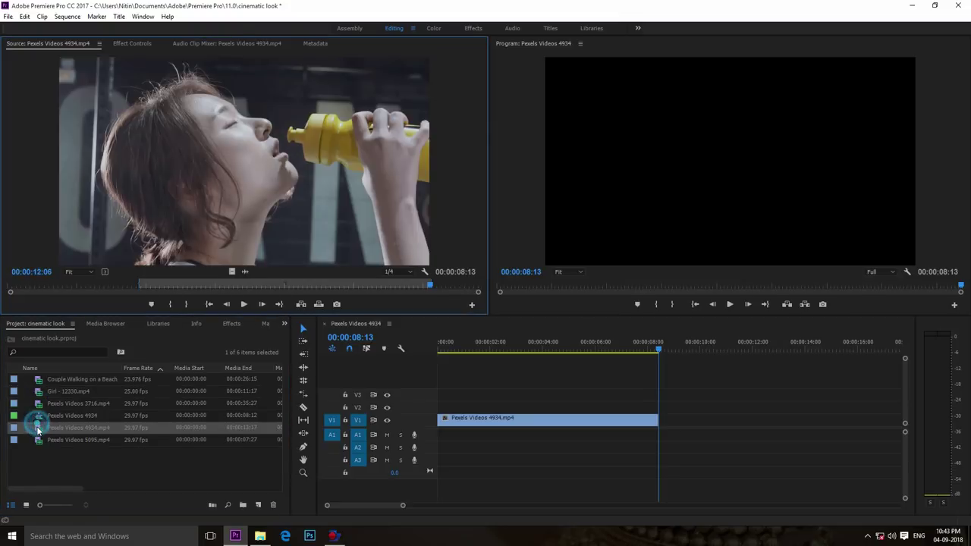
double_click(38, 440)
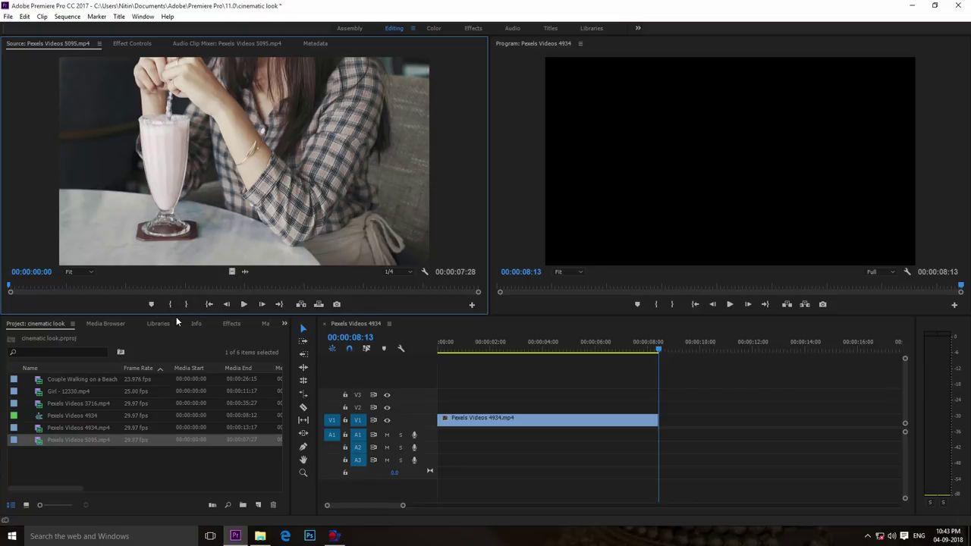
key("space")
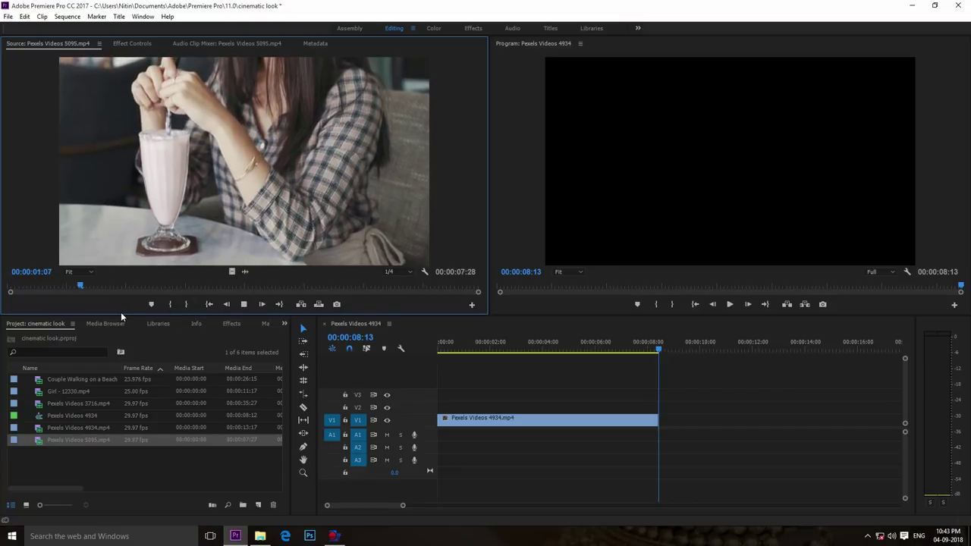
key("i")
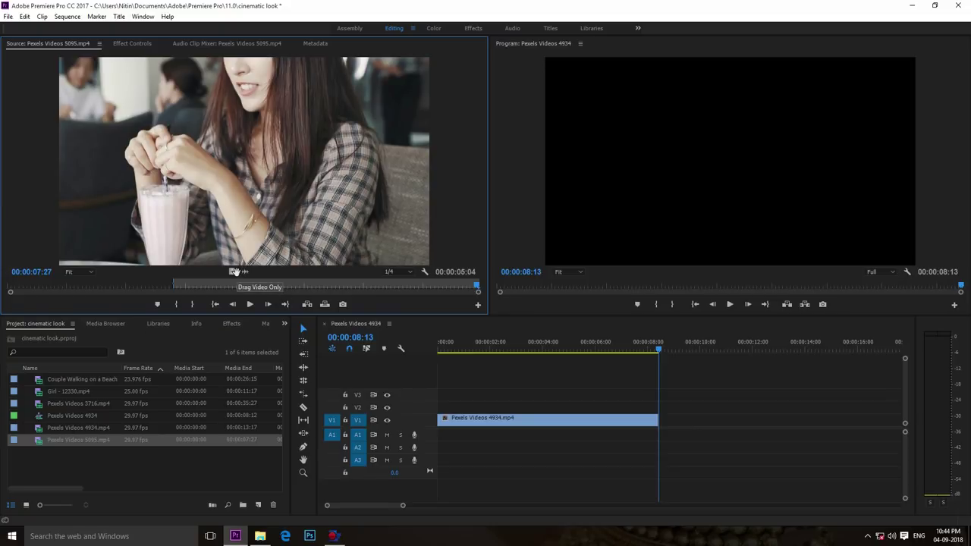
left_click_drag(232, 271, 665, 418)
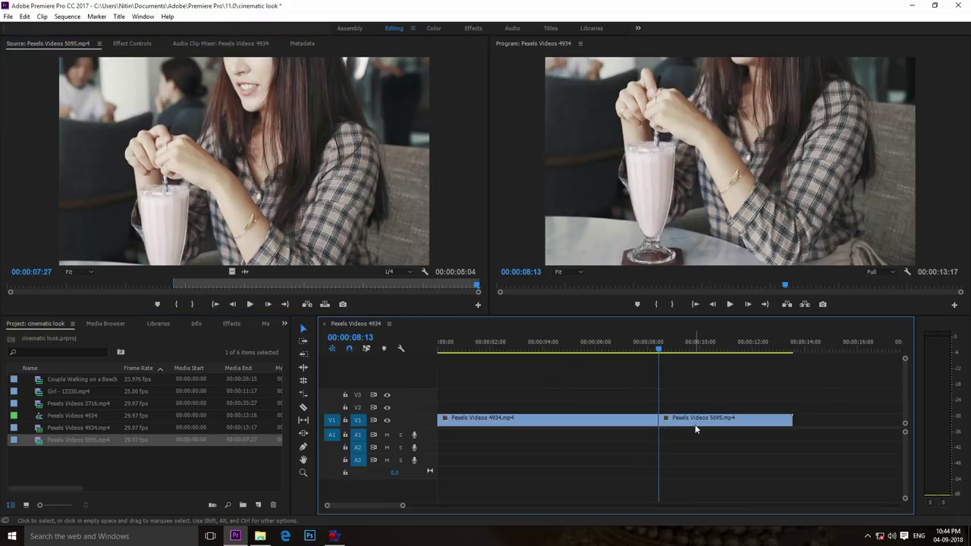
Trim the Girl - 12330 clip with In/Out points and append it after Pexels Videos 5095
double_click(41, 429)
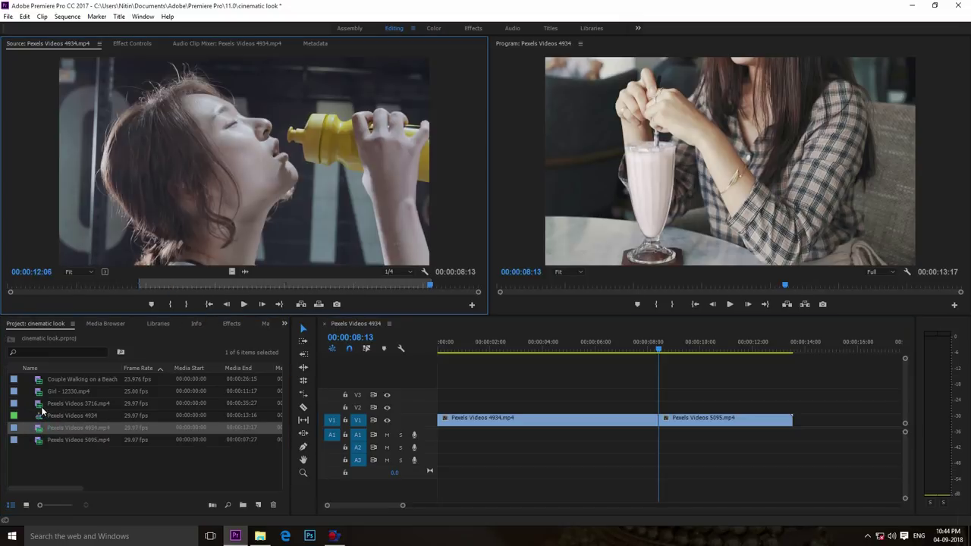
double_click(39, 405)
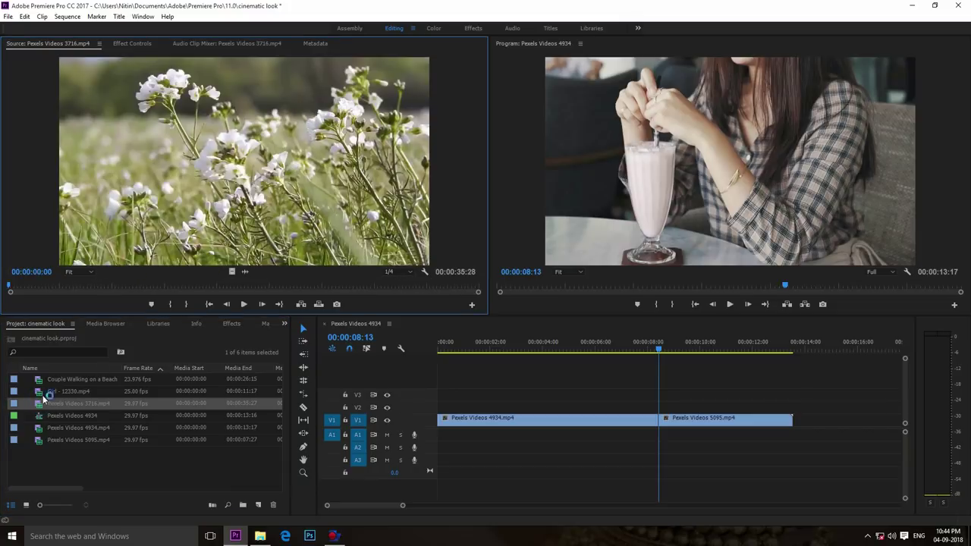
double_click(46, 394)
left_click_drag(15, 282, 262, 281)
key("i")
key("l")
key("l")
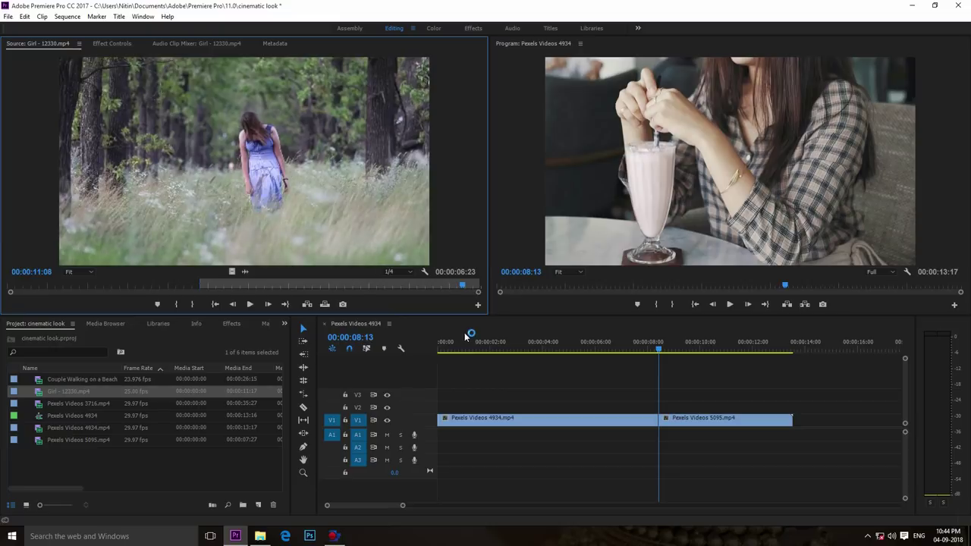
key("o")
left_click_drag(232, 271, 802, 422)
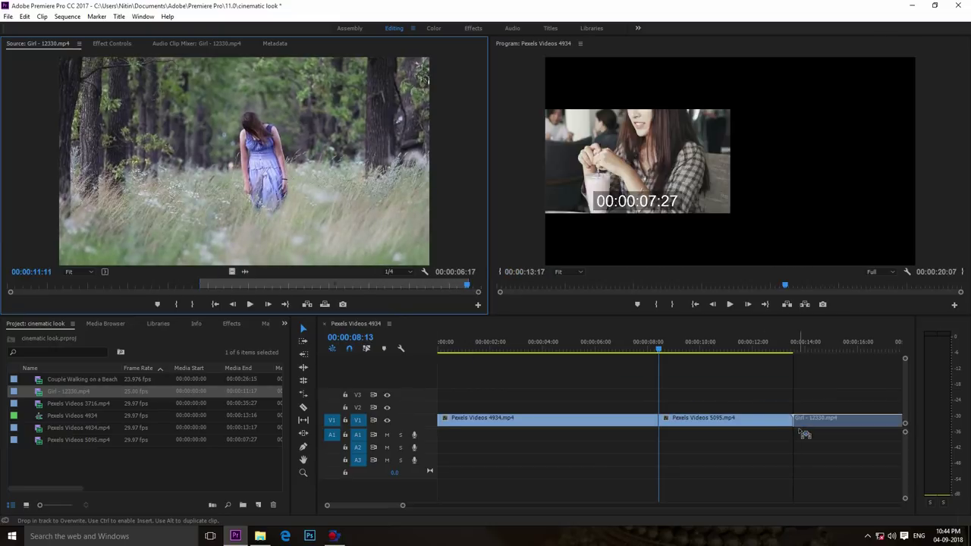
Trim the Pexels Videos 3716 flowers clip and place it after the Girl clip on V1
double_click(39, 439)
double_click(39, 427)
double_click(39, 403)
left_click_drag(30, 295, 296, 305)
key("i")
key("o")
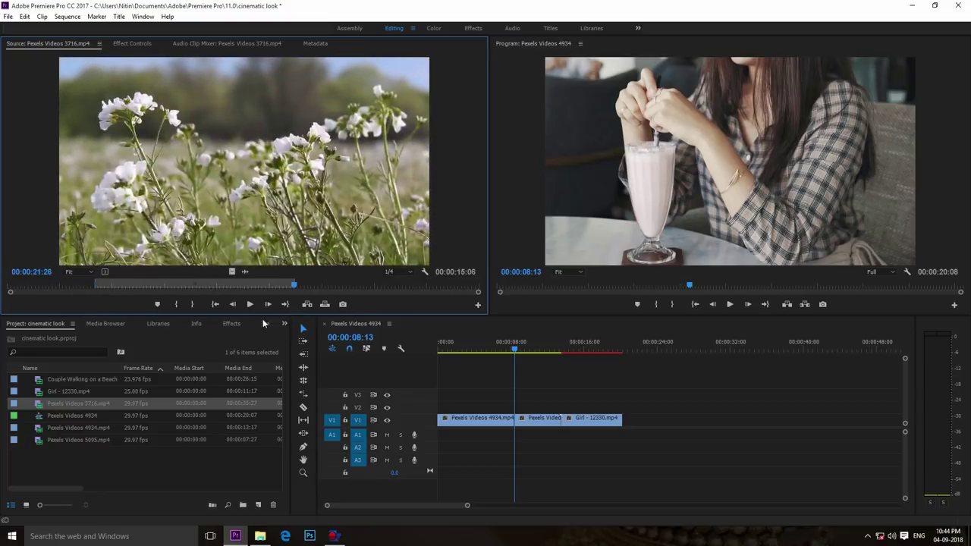
left_click_drag(232, 271, 641, 423)
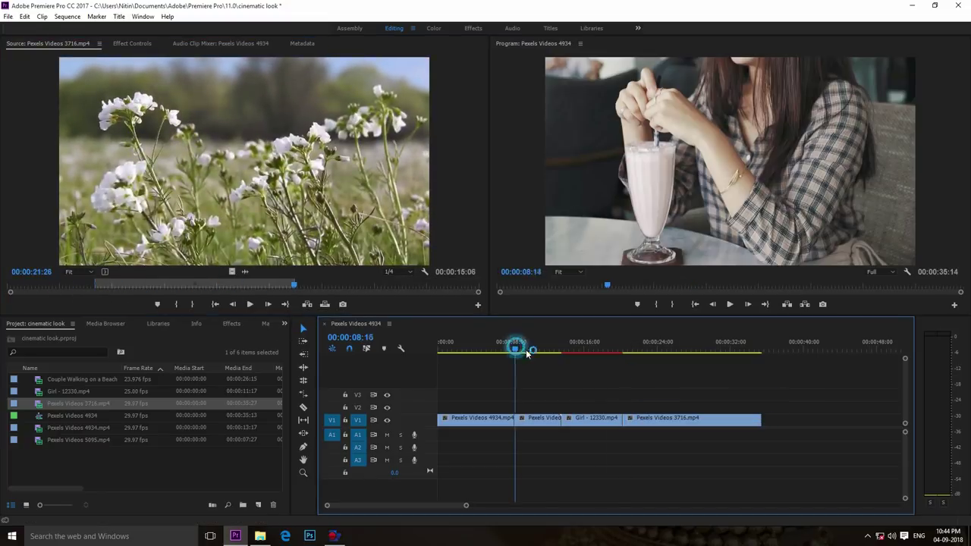
left_click_drag(514, 343, 624, 346)
Play back the sequence and select the Pexels Videos 3716 clip on the timeline
left_click(731, 305)
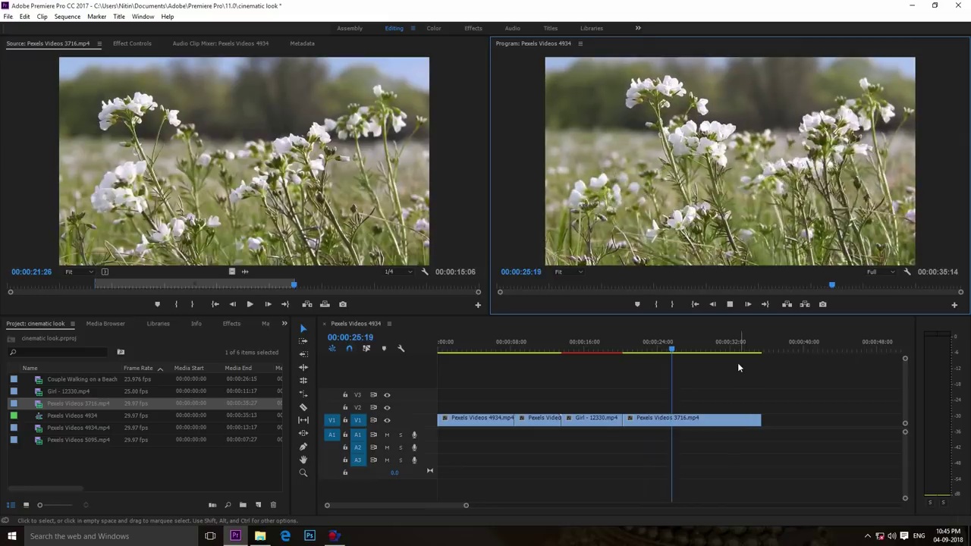
left_click(731, 304)
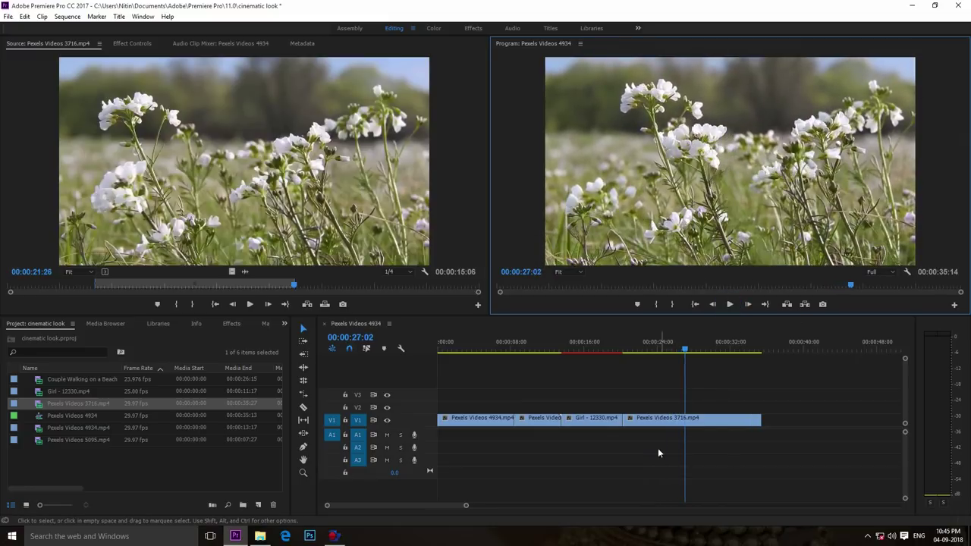
left_click_drag(660, 450, 679, 393)
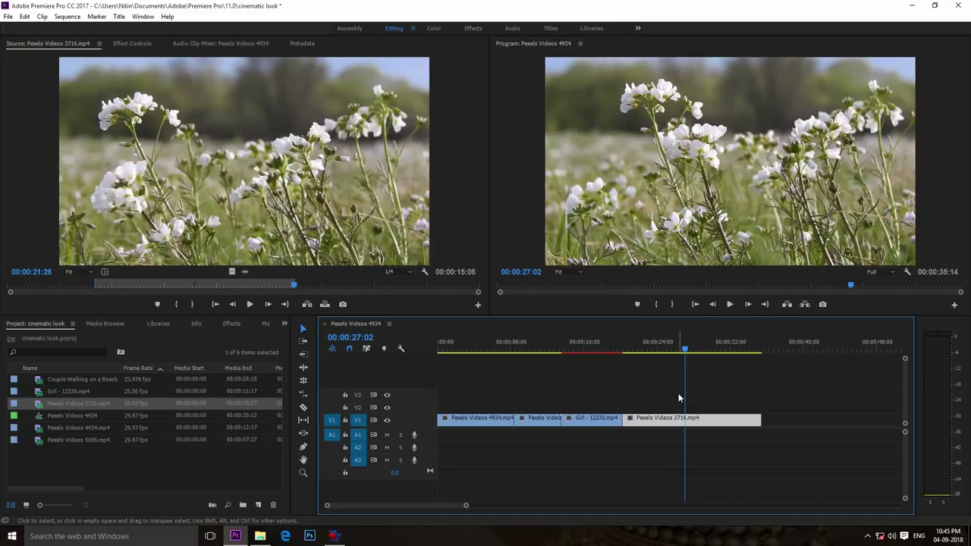
right_click(676, 419)
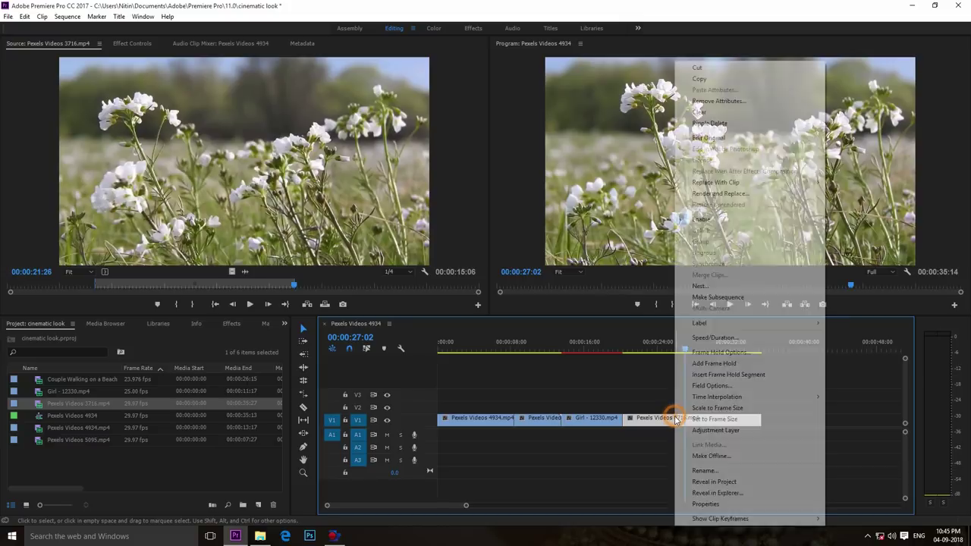
Set Pexels Videos 3716 to 40% speed and play it back, stopping at 00:00:29:16
left_click(707, 341)
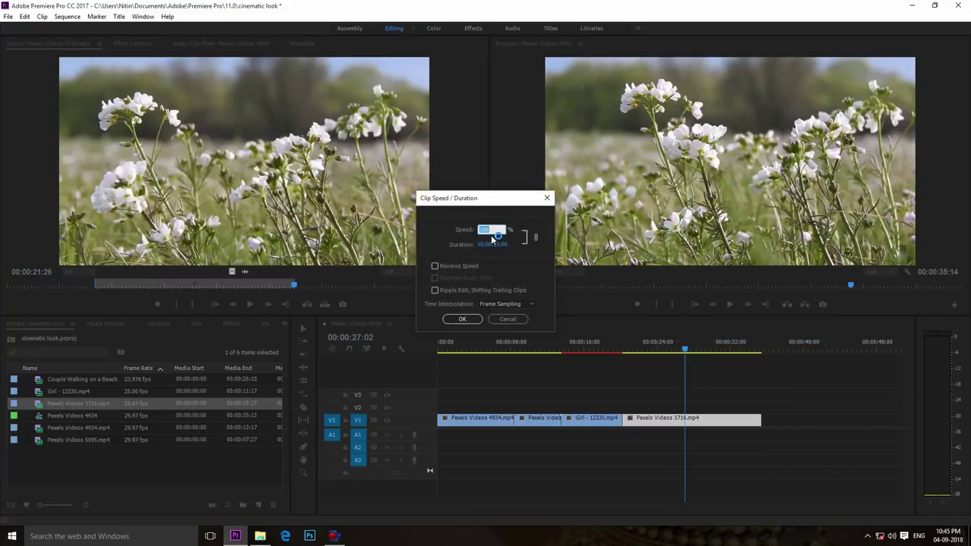
key("Return")
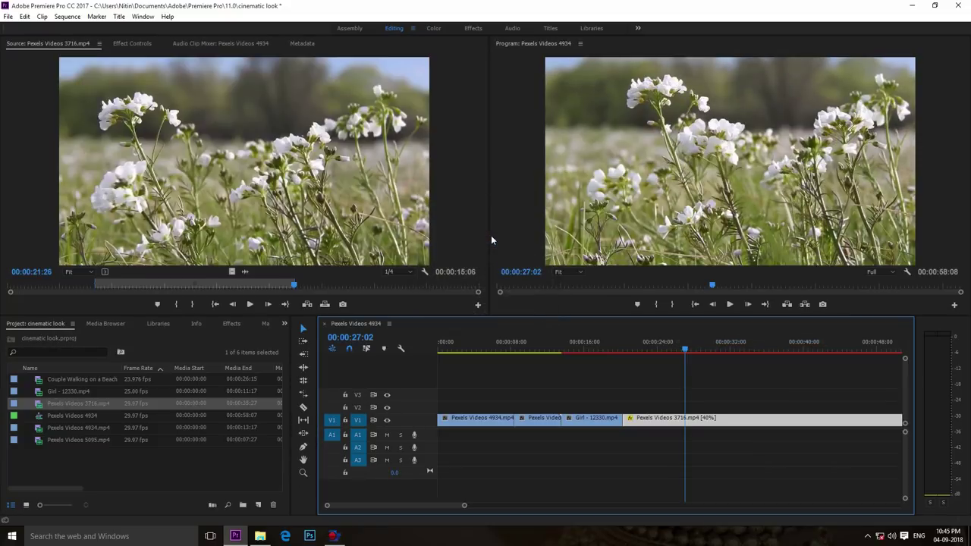
key("minus")
key("minus")
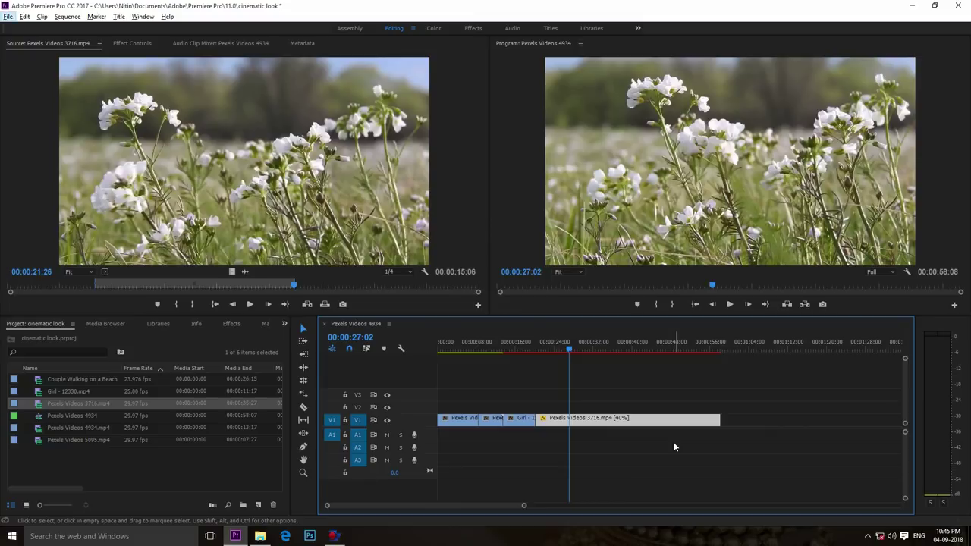
left_click_drag(569, 347, 535, 343)
key("space")
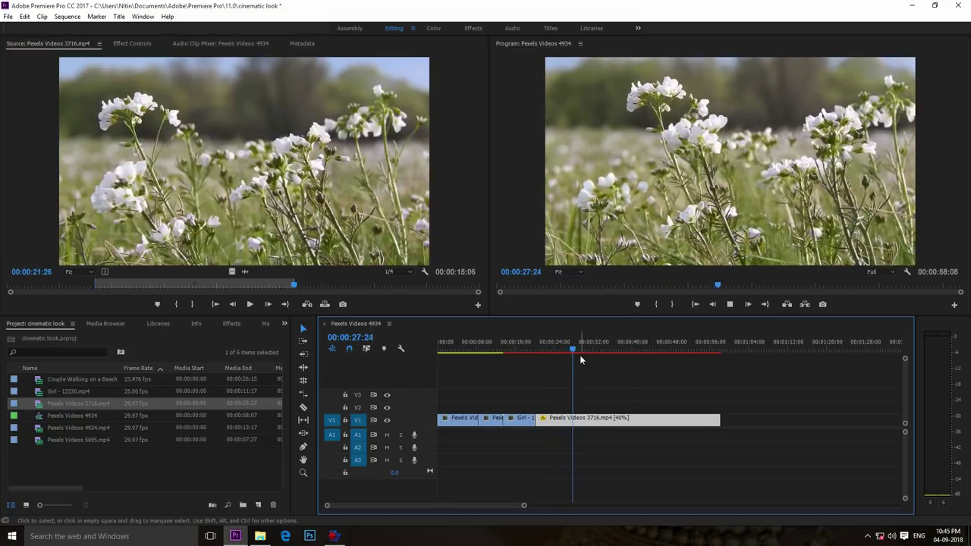
key("space")
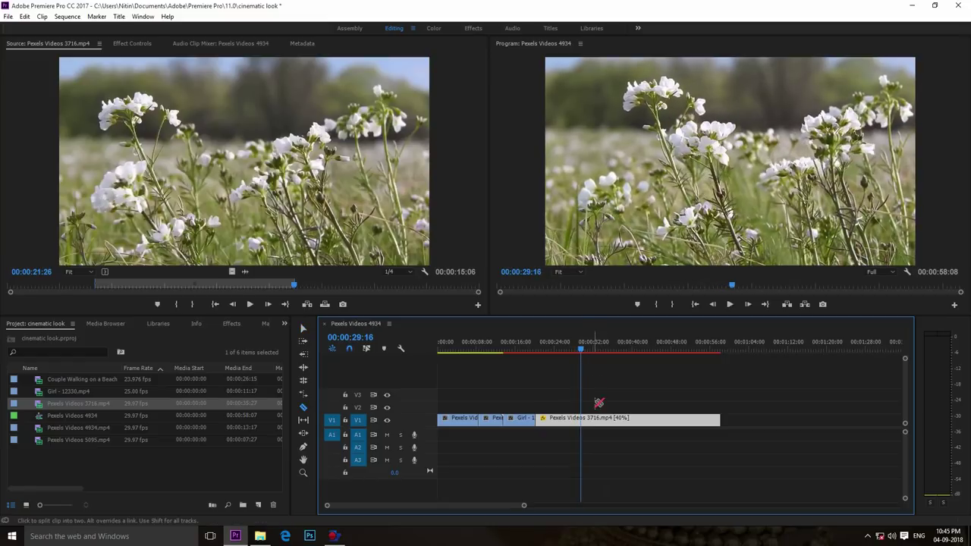
Razor the flowers clip at 00:00:29:16 and delete the tail after the cut
left_click(303, 410)
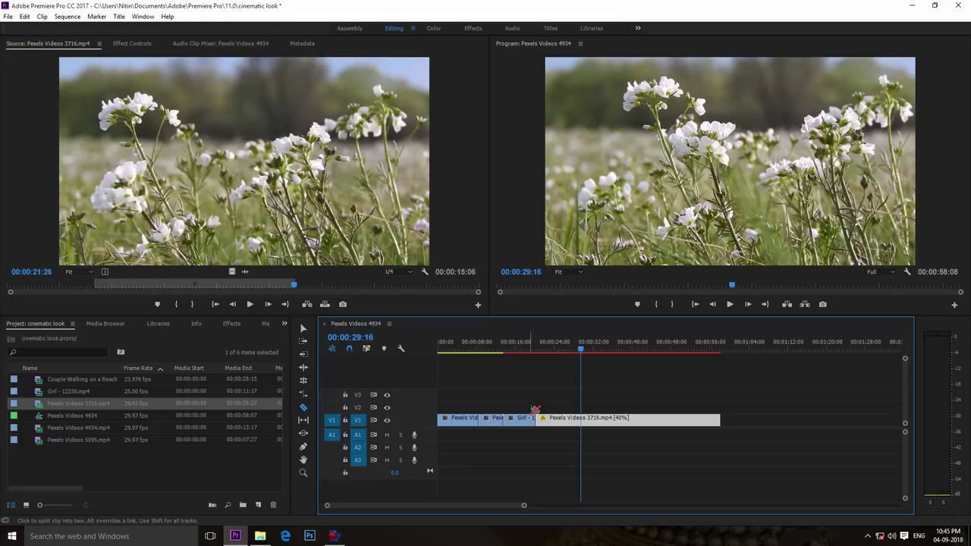
left_click(581, 419)
key("v")
left_click(617, 424)
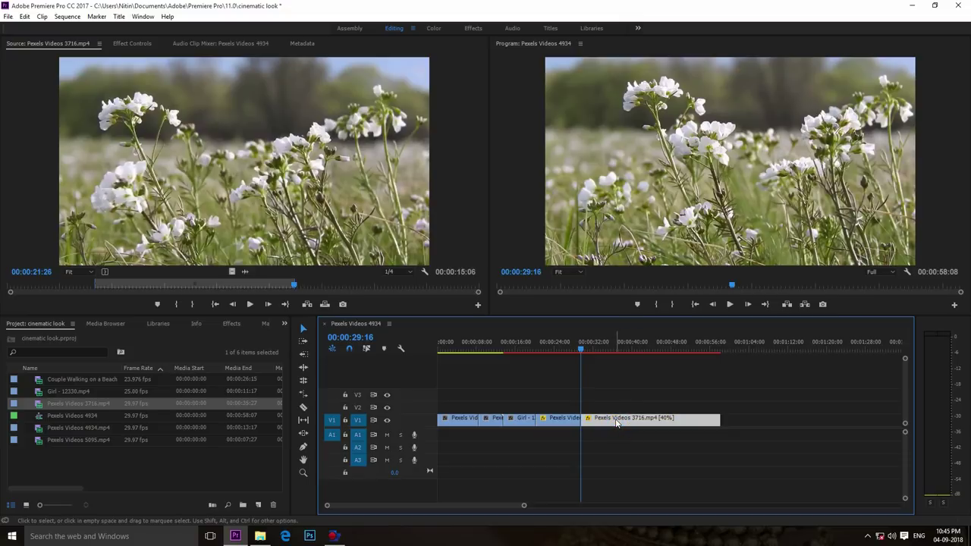
key("Delete")
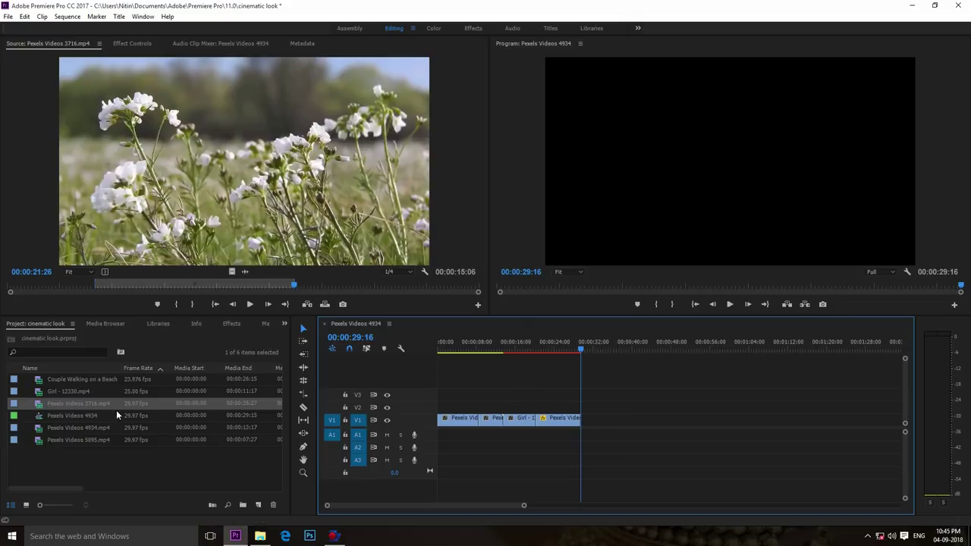
double_click(40, 393)
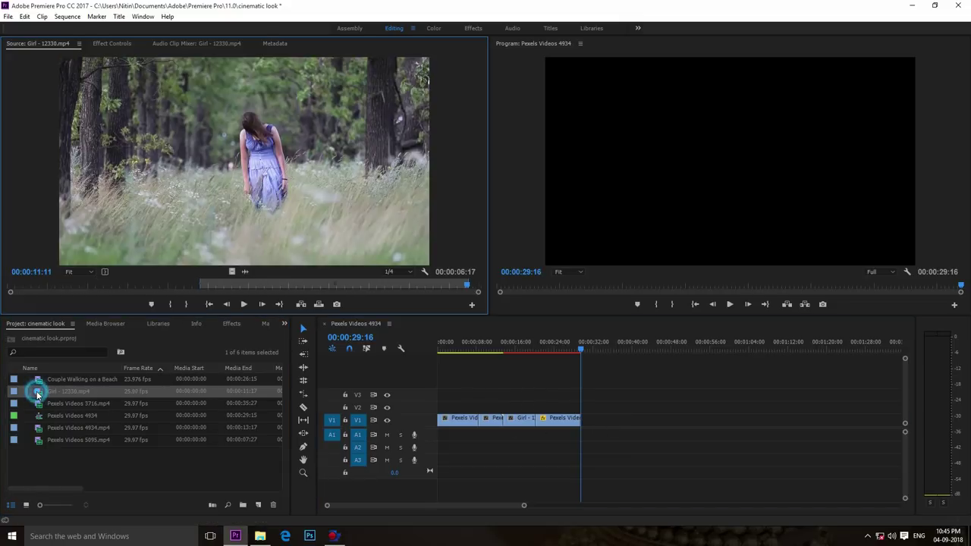
Mark In and Out points on the Couple Walking on a Beach drone clip
left_click(40, 381)
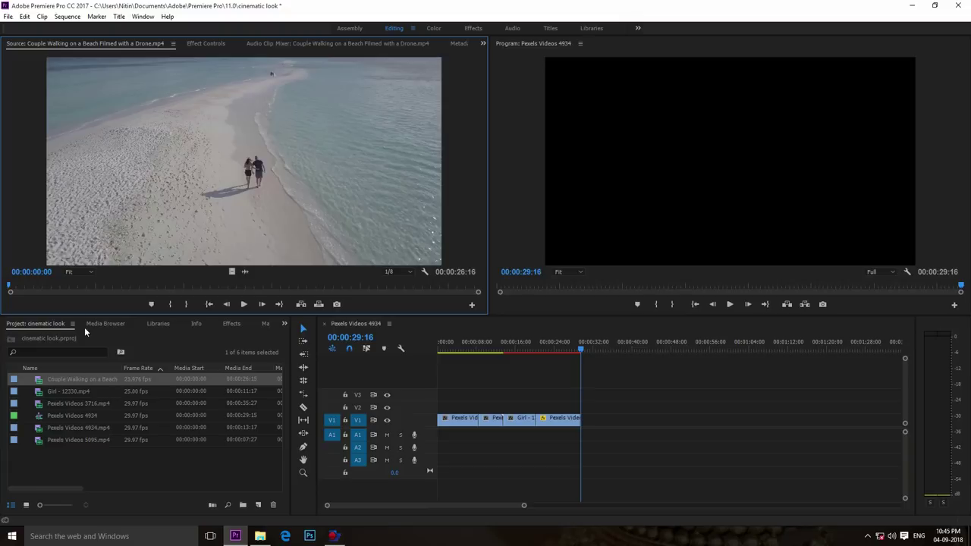
mouse_move(11, 287)
left_mouse_down()
mouse_move(166, 302)
mouse_move(249, 293)
mouse_move(171, 285)
left_mouse_up()
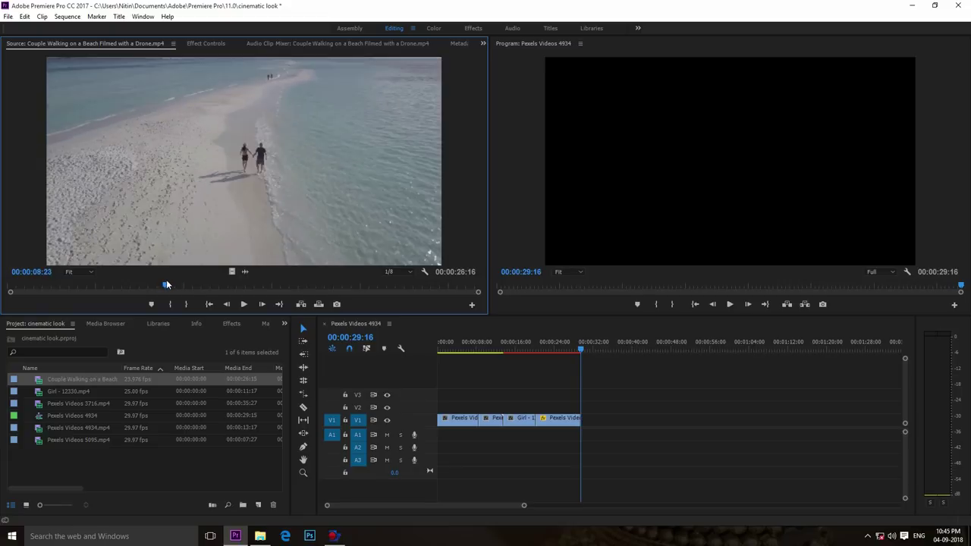
left_click_drag(171, 285, 281, 288)
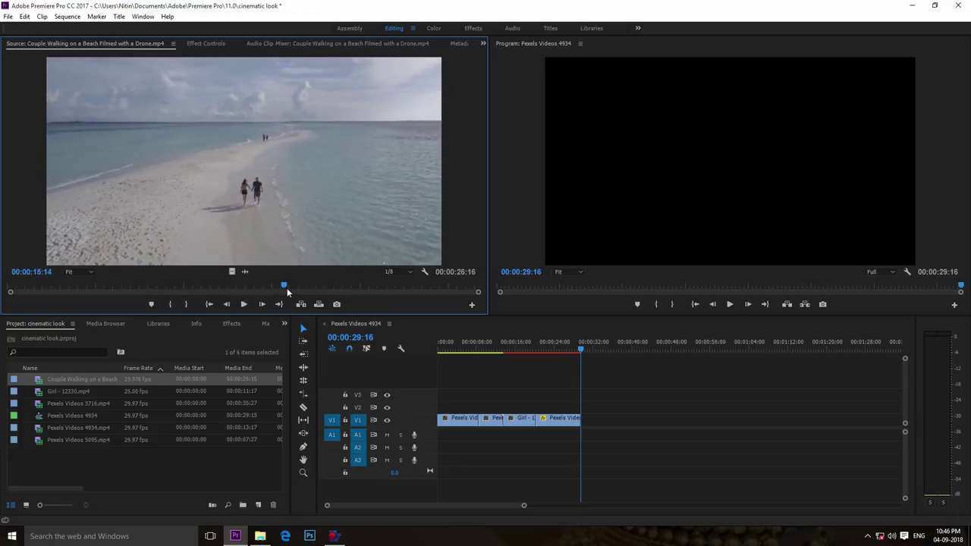
left_click_drag(173, 297, 152, 297)
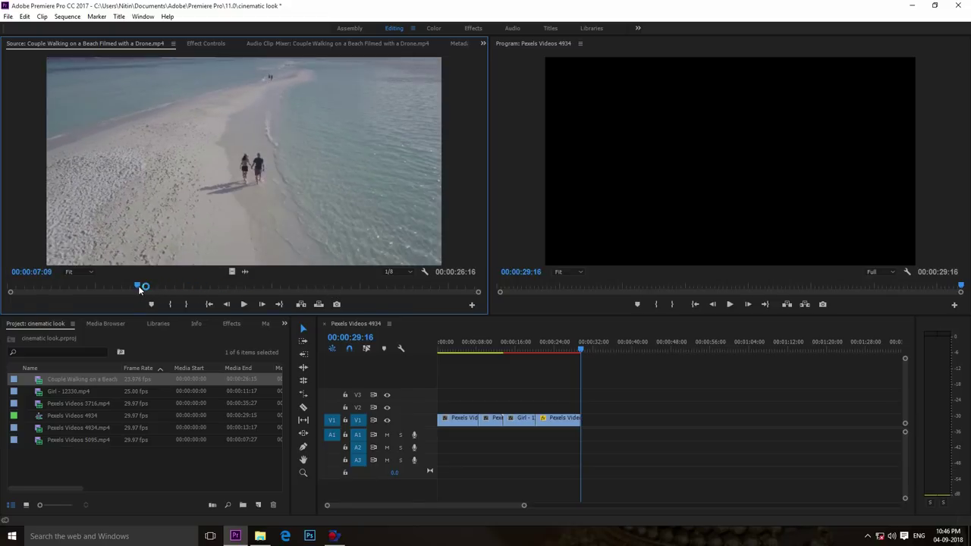
left_click(172, 303)
left_click_drag(141, 286, 453, 296)
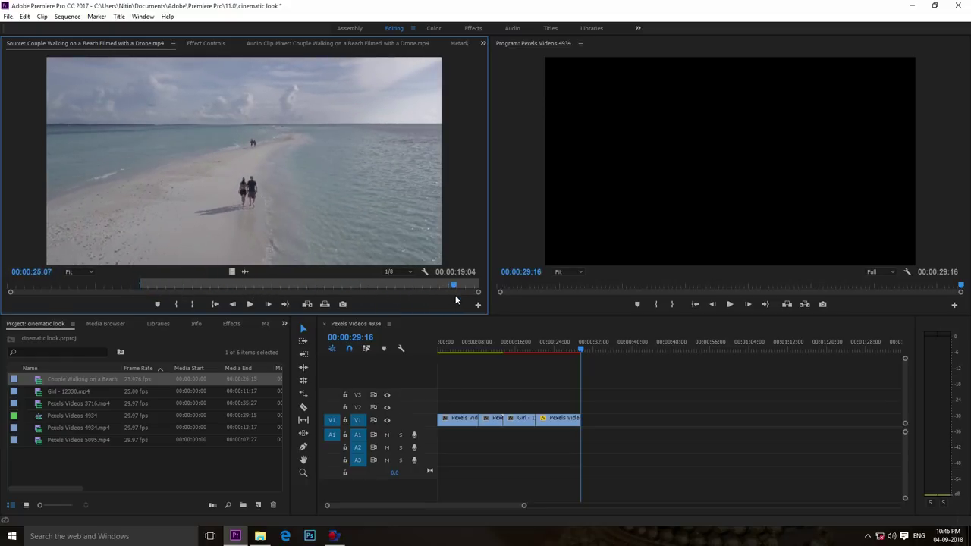
left_click(192, 307)
Place the trimmed beach clip at the end of V1 and play the sequence from the start
left_click_drag(232, 272, 590, 426)
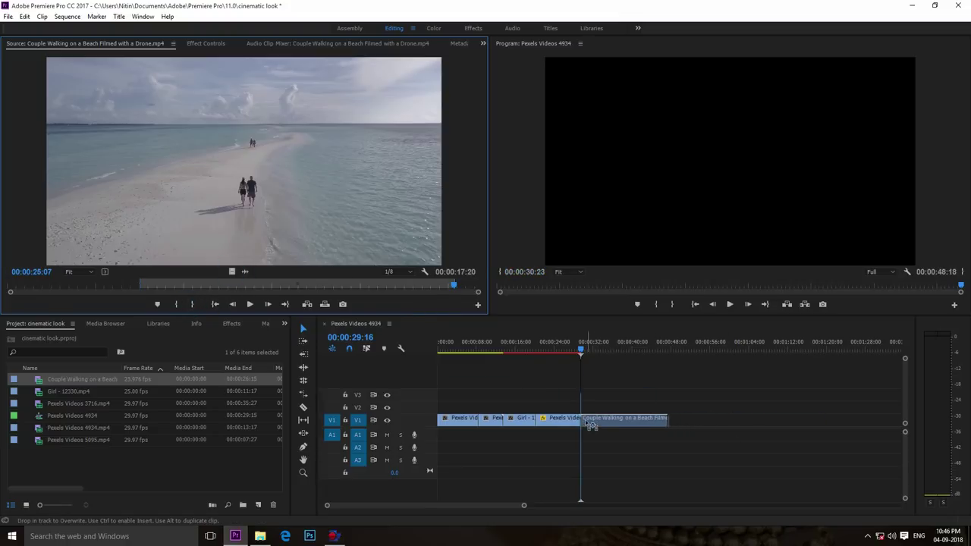
left_click_drag(580, 346, 408, 336)
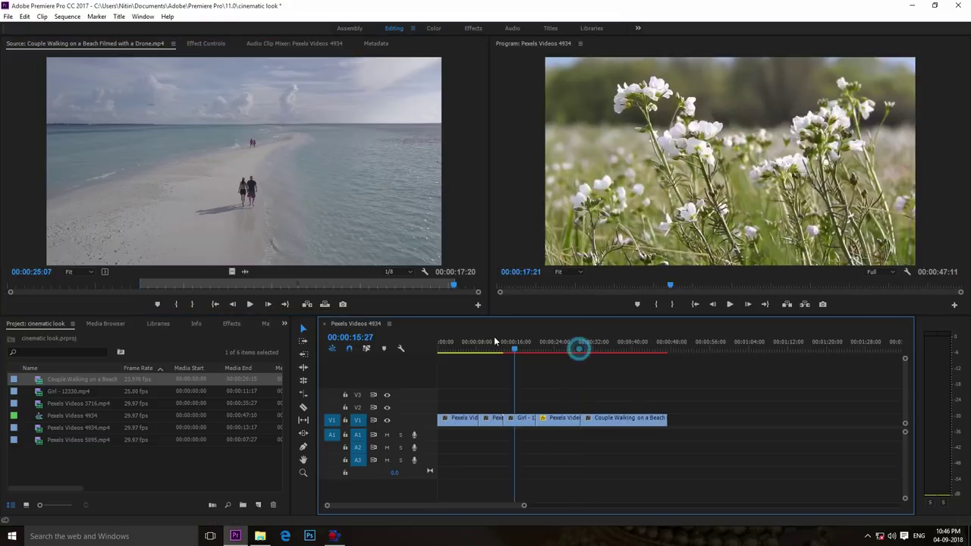
key("space")
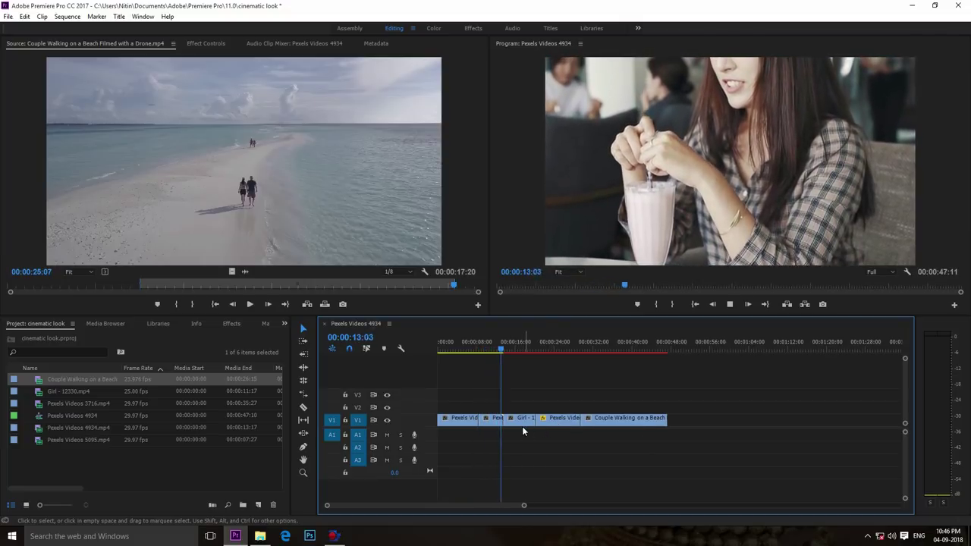
key("space")
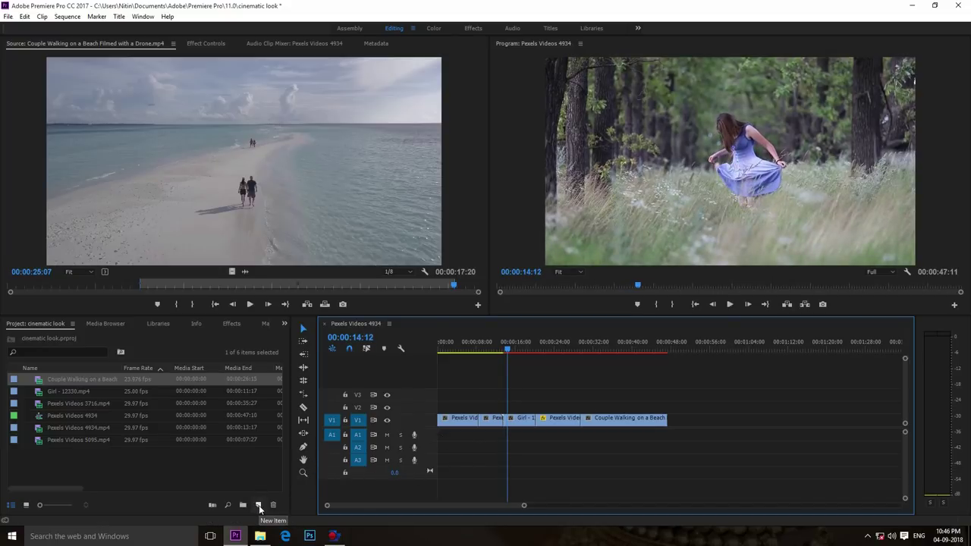
left_click(259, 505)
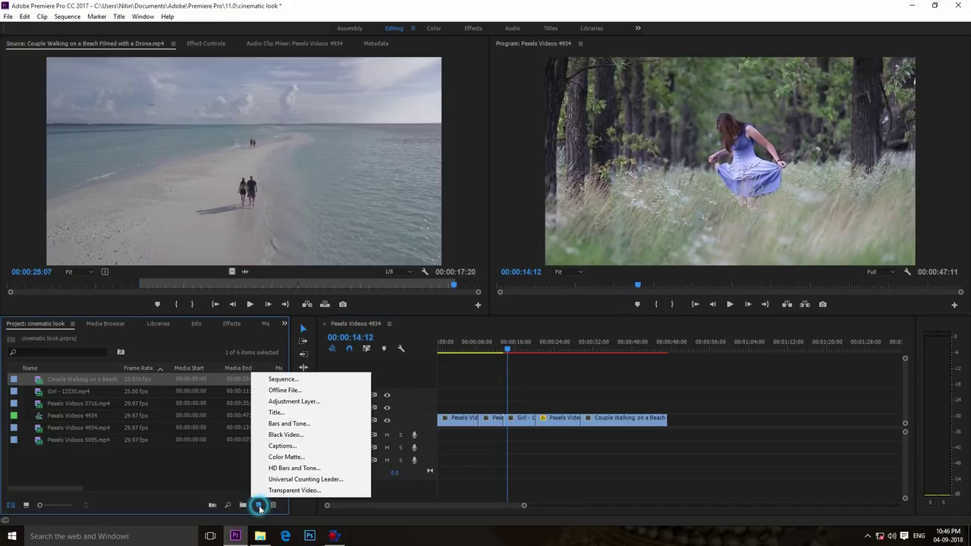
Create a 1920×1080 adjustment layer, place it on V3 and stretch it to the sequence end
left_click(280, 402)
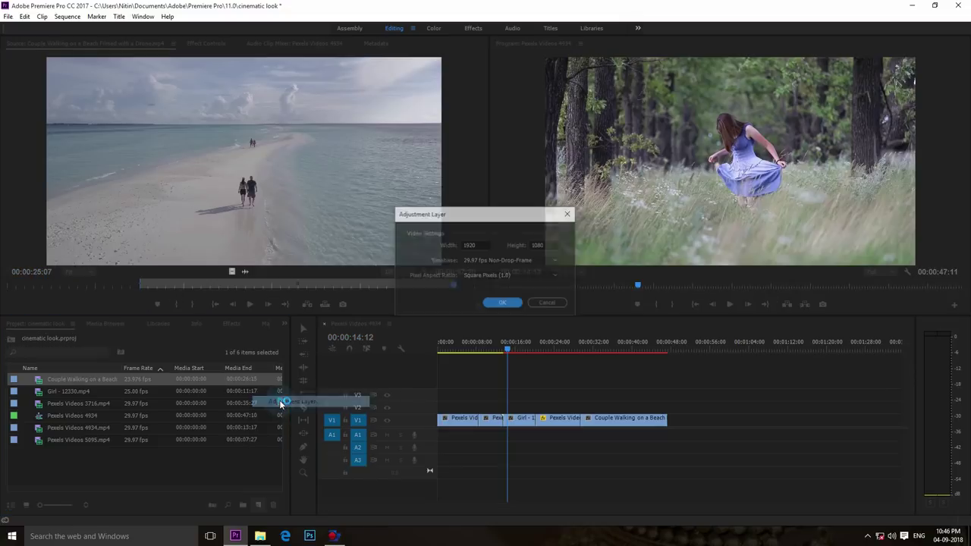
left_click(503, 304)
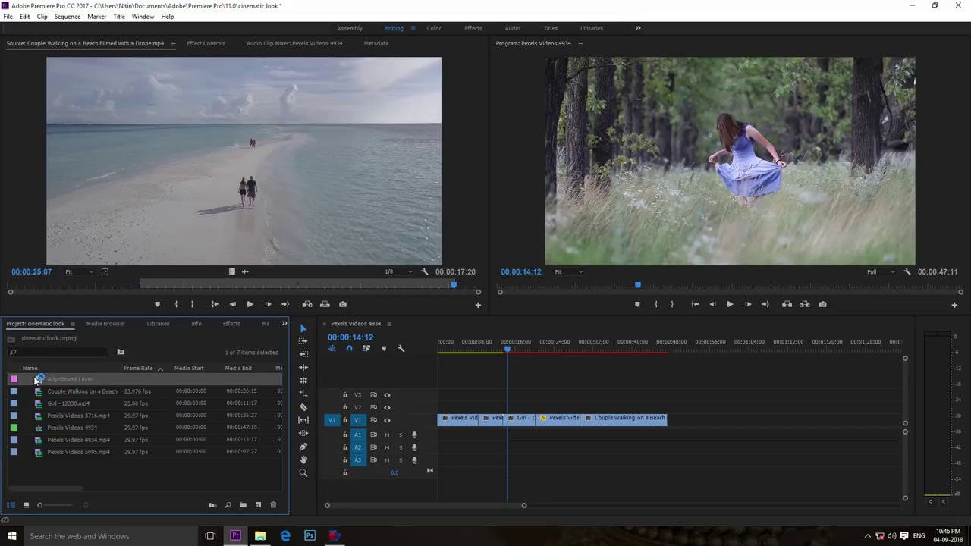
left_click_drag(38, 380, 444, 395)
left_click_drag(444, 395, 667, 393)
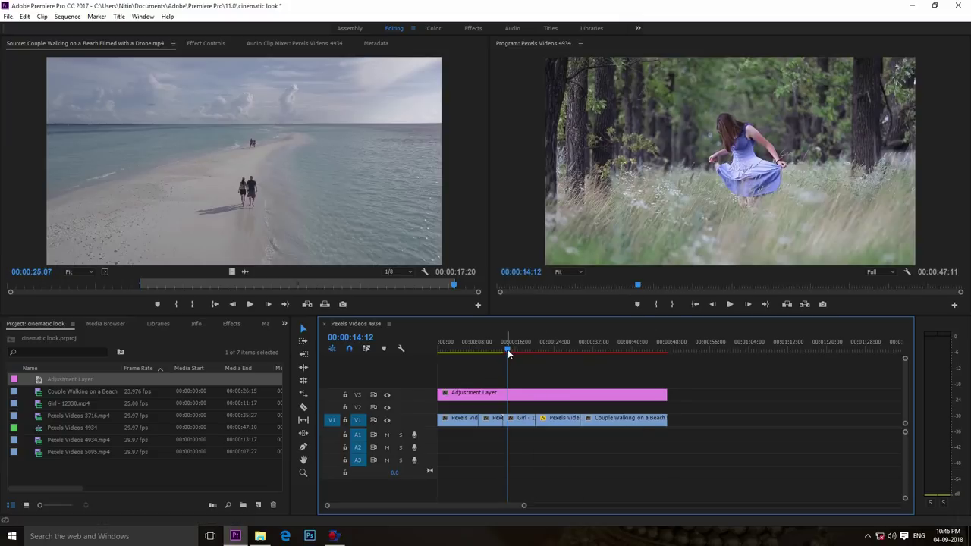
left_click_drag(507, 349, 430, 343)
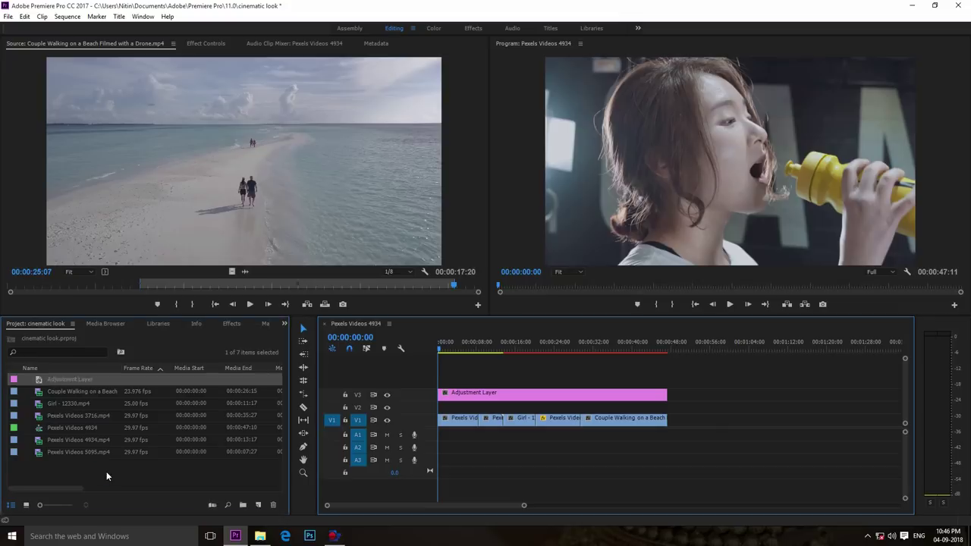
left_click(106, 471)
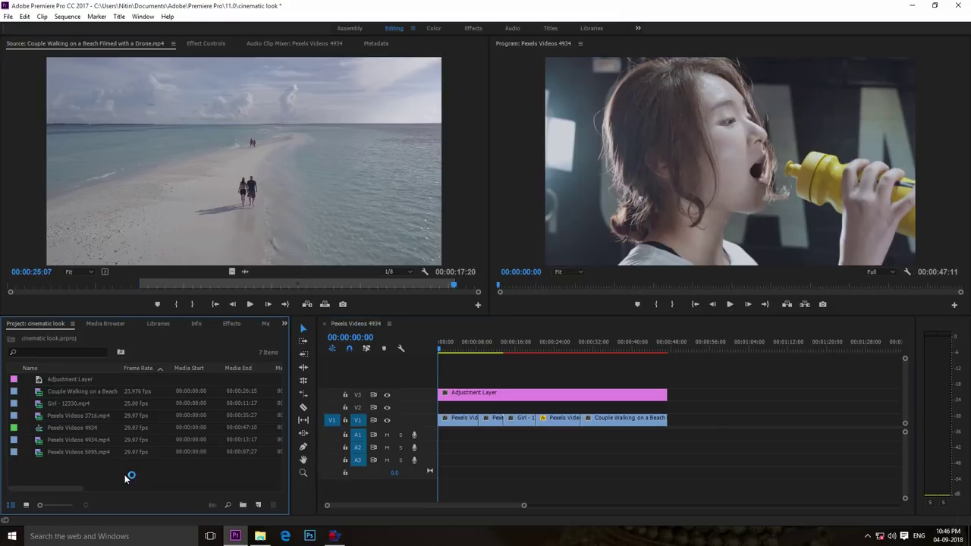
left_click(231, 324)
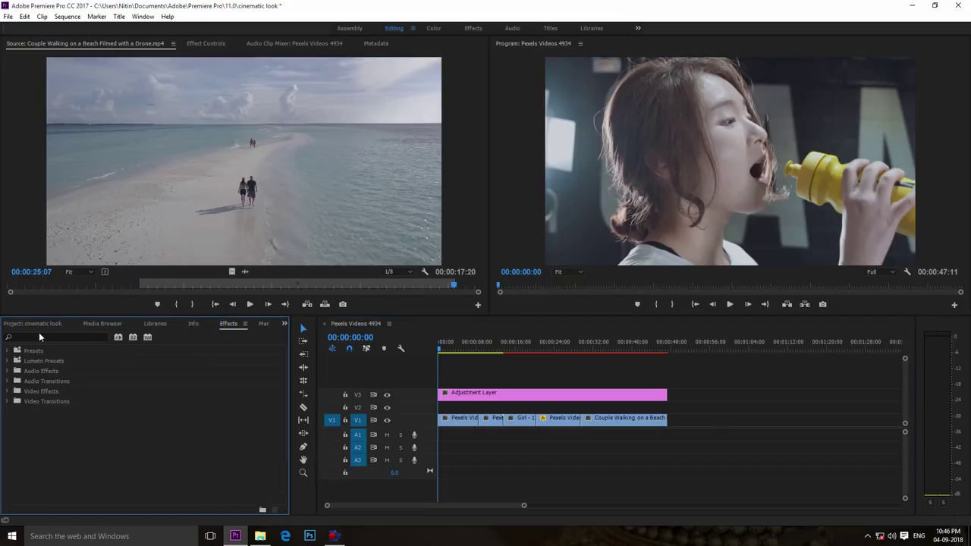
Apply the Crop effect to the Adjustment Layer on V3
left_click(36, 337)
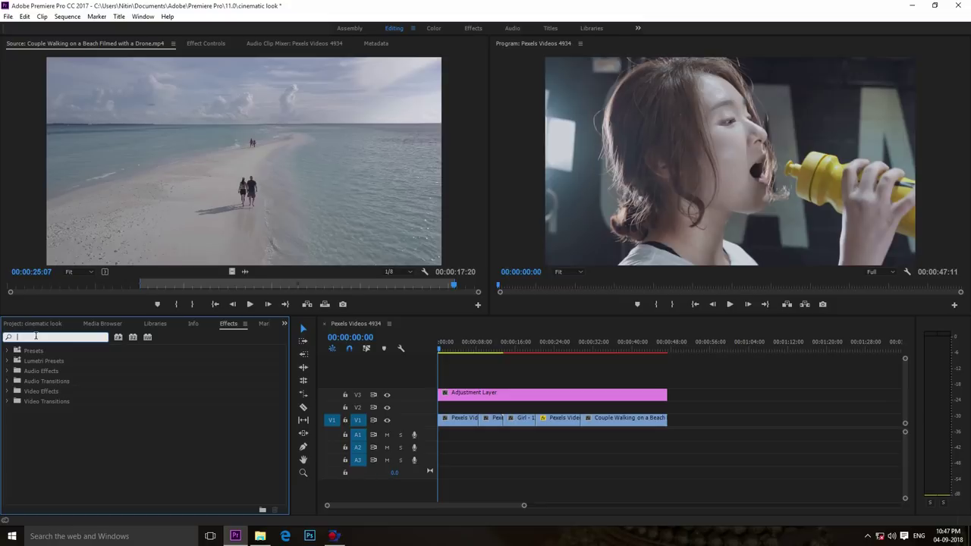
type("crop")
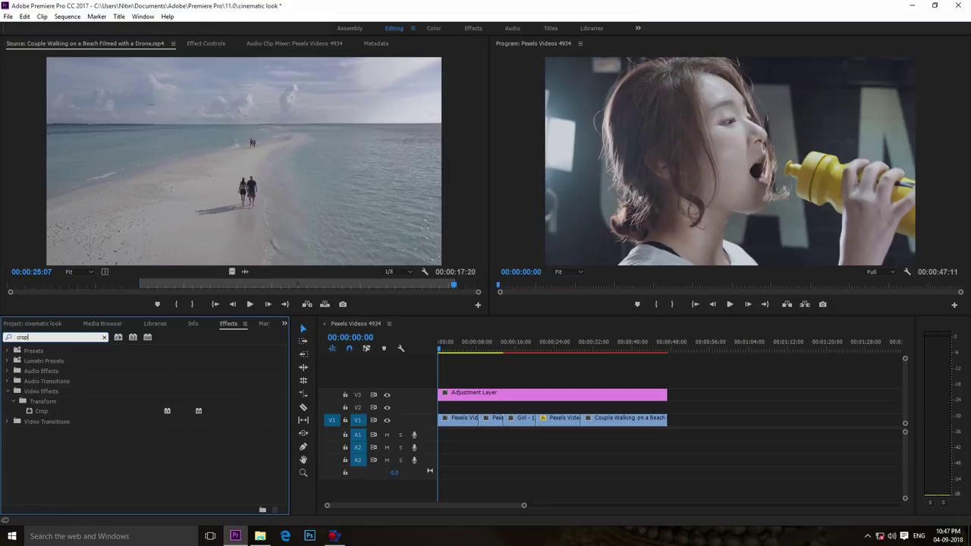
left_click(33, 411)
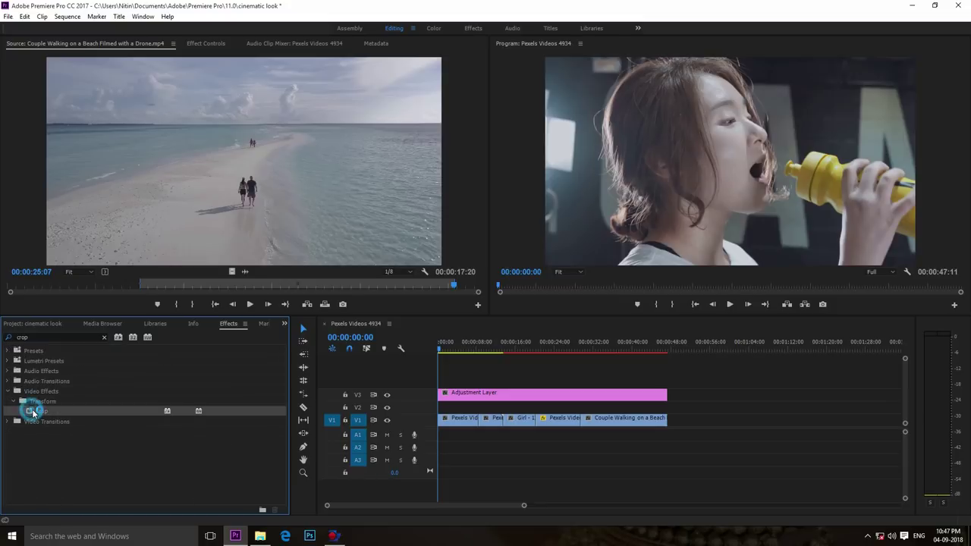
left_click_drag(32, 414, 475, 394)
left_click_drag(475, 393, 476, 394)
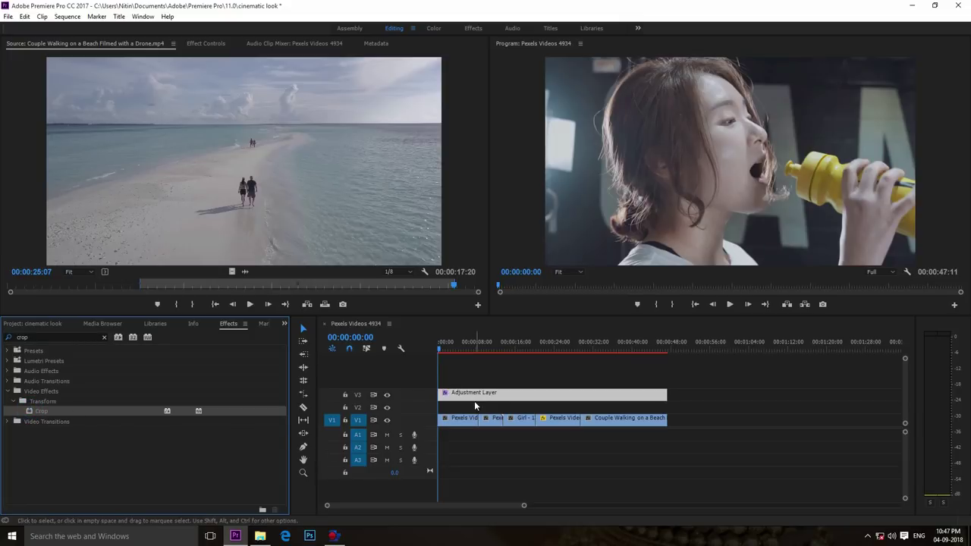
left_click_drag(440, 345, 482, 352)
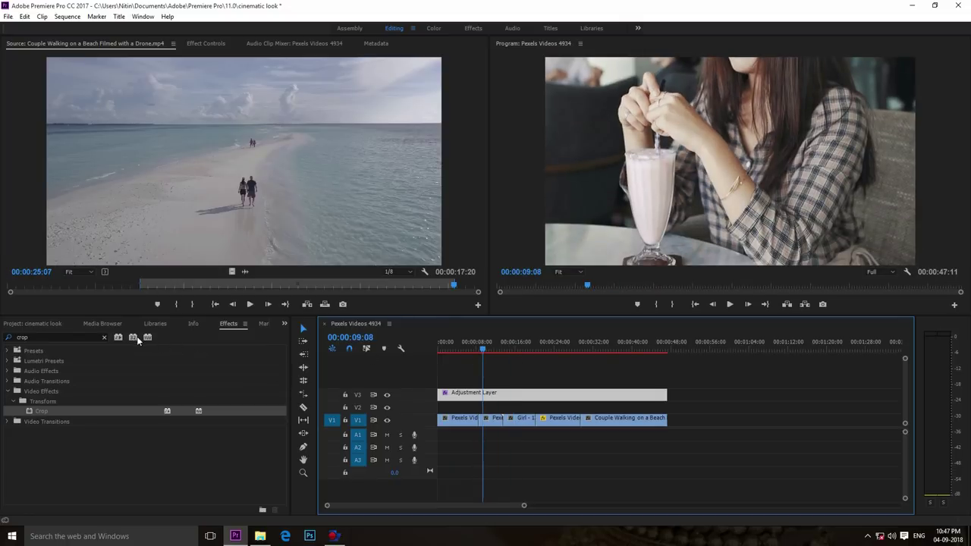
Set Crop Bottom and Crop Top to 12% in Effect Controls
left_click(204, 43)
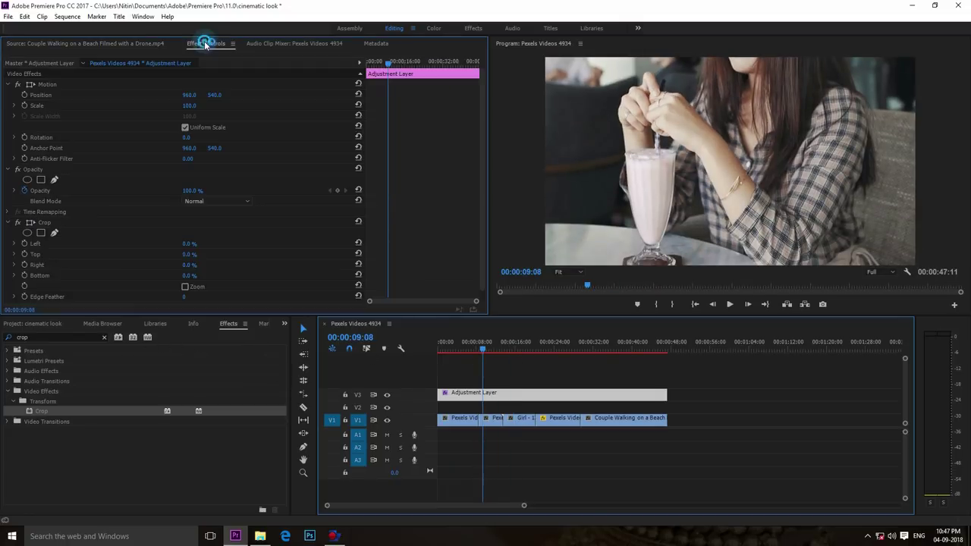
scroll(167, 220, "down", 1)
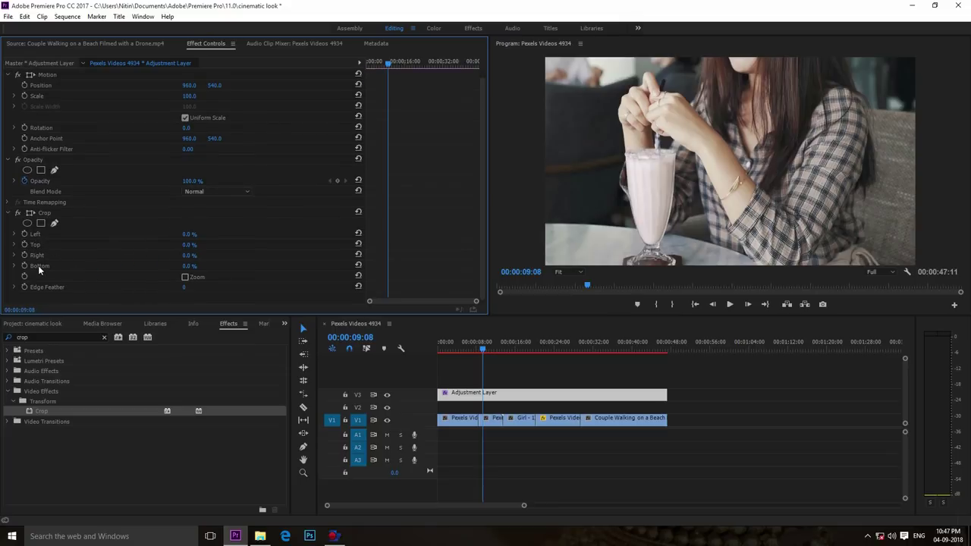
left_click(188, 267)
type("12")
key("Return")
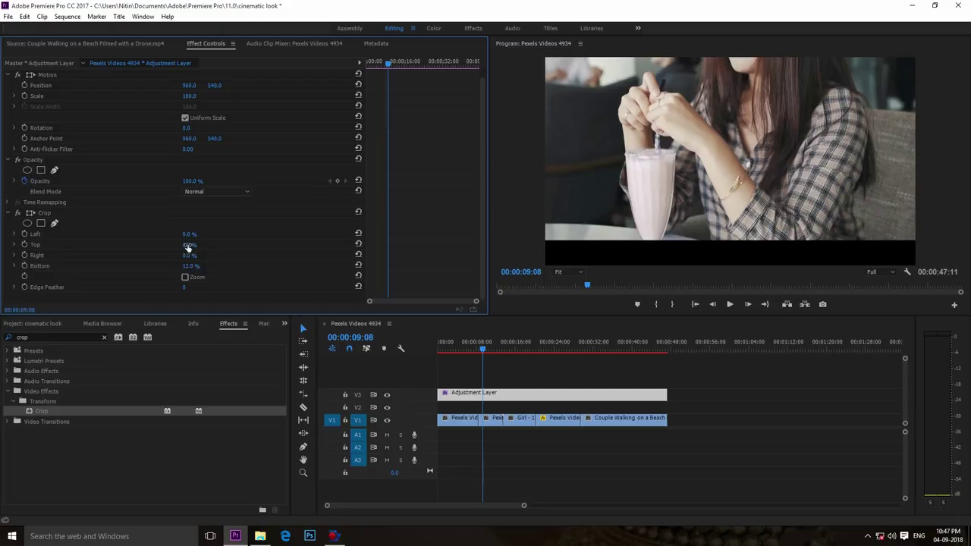
left_click(185, 248)
type("12")
key("Return")
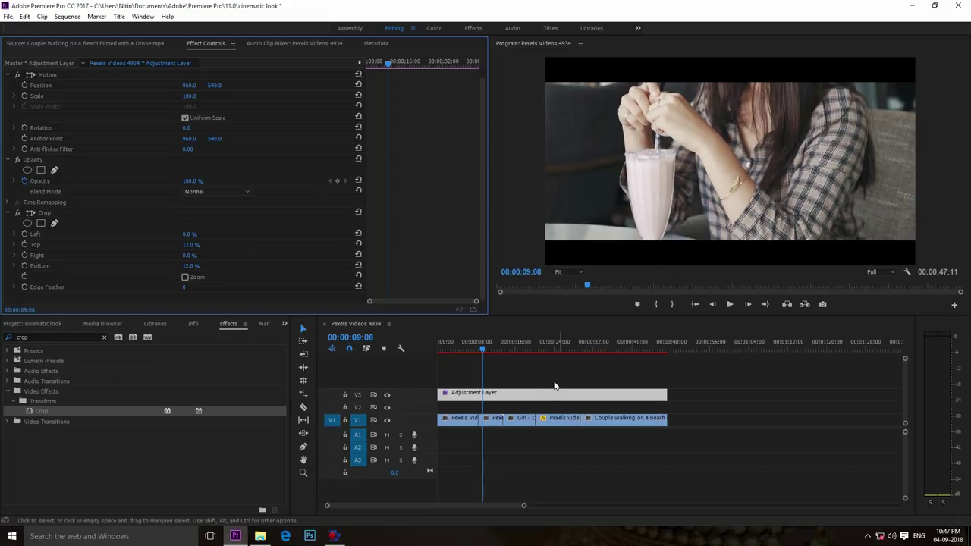
left_click(491, 423)
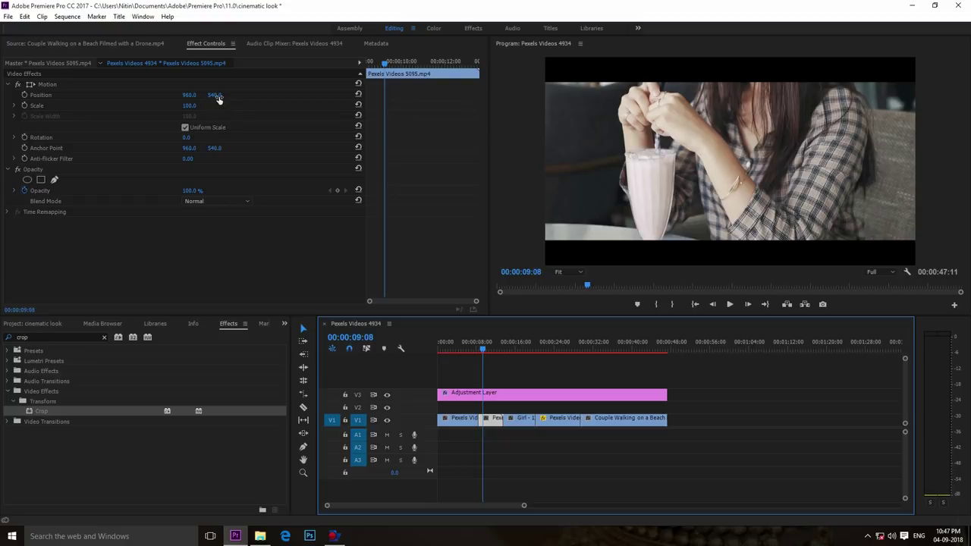
Lower the milkshake clip Pexels Videos 5095 to Position Y 640 and review it
mouse_move(217, 96)
left_mouse_down()
mouse_move(202, 96)
mouse_move(297, 95)
left_mouse_up()
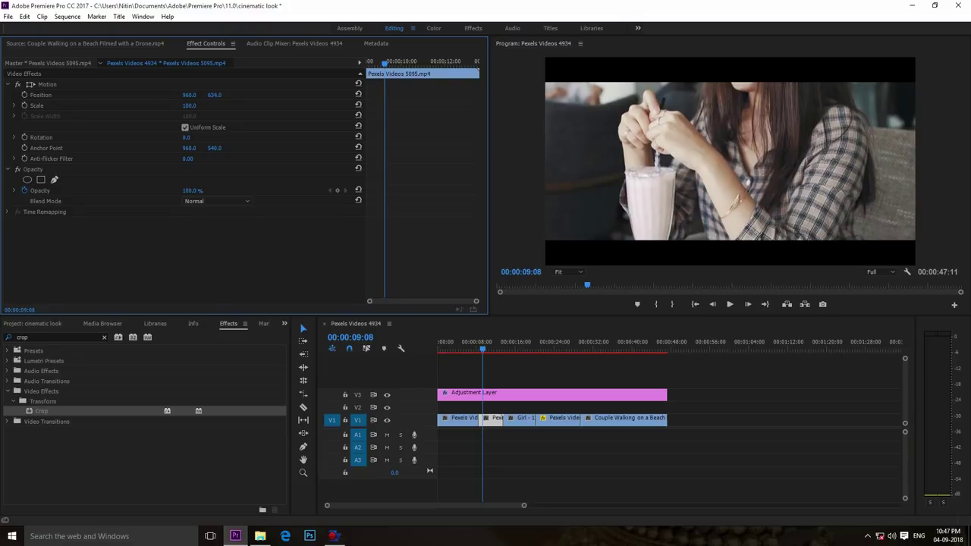
left_click_drag(214, 94, 277, 95)
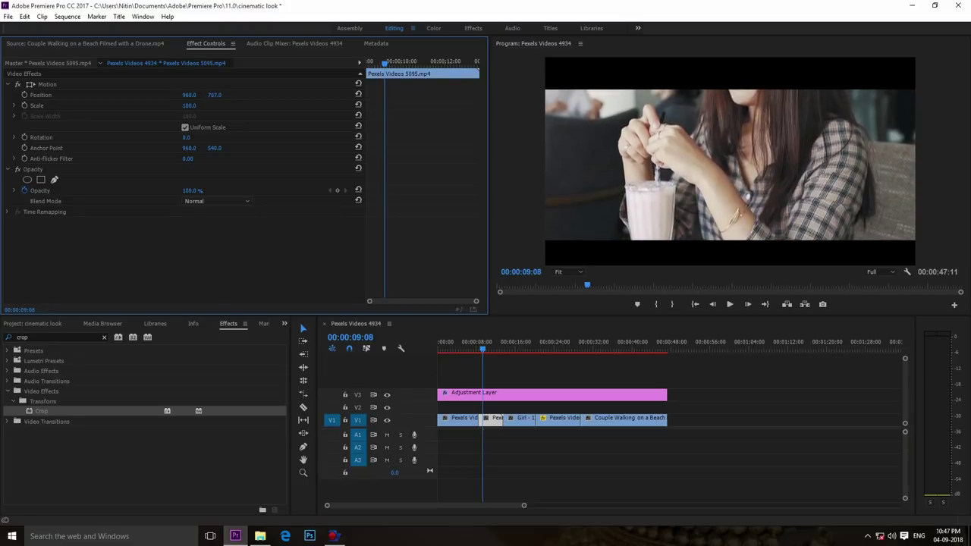
mouse_move(214, 95)
left_mouse_down()
mouse_move(180, 95)
mouse_move(192, 95)
left_mouse_up()
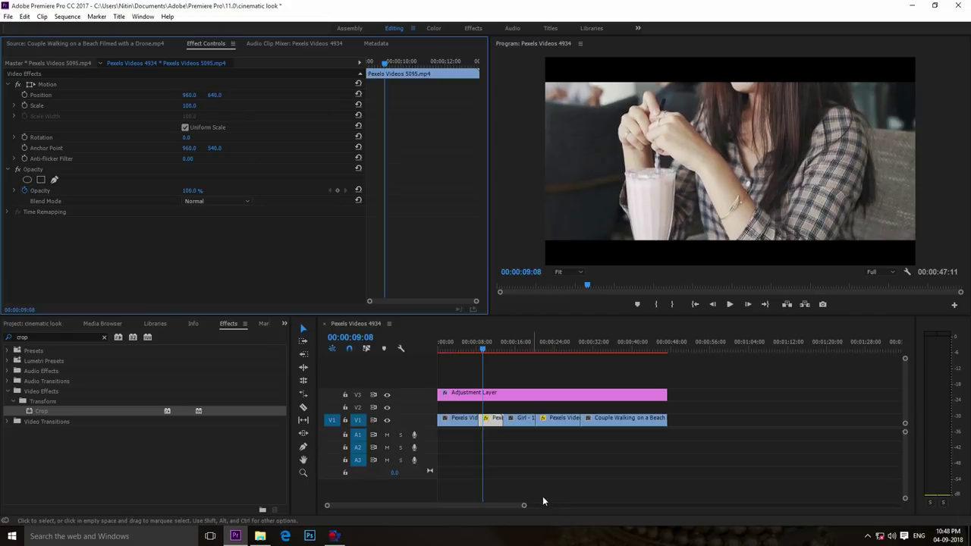
mouse_move(483, 346)
left_mouse_down()
mouse_move(457, 347)
mouse_move(554, 372)
left_mouse_up()
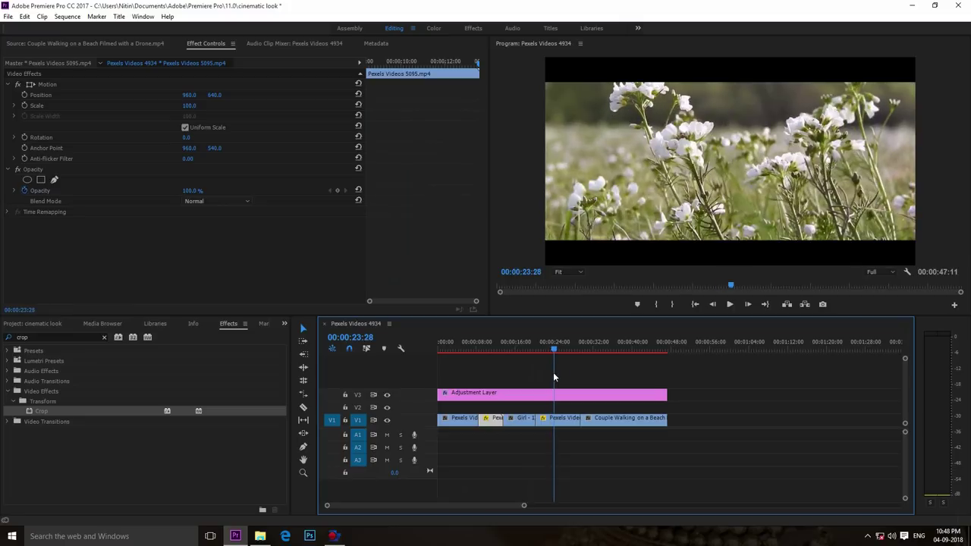
Set the flower clip Pexels Videos 3716 to Position Y 608, then scrub through the sequence
left_click(569, 419)
left_click_drag(216, 97, 267, 96)
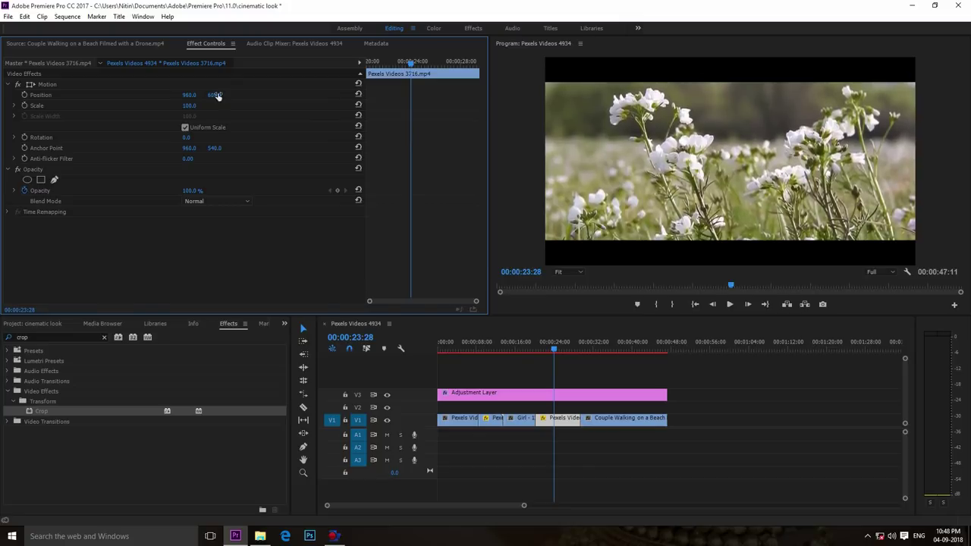
left_click_drag(558, 353, 618, 368)
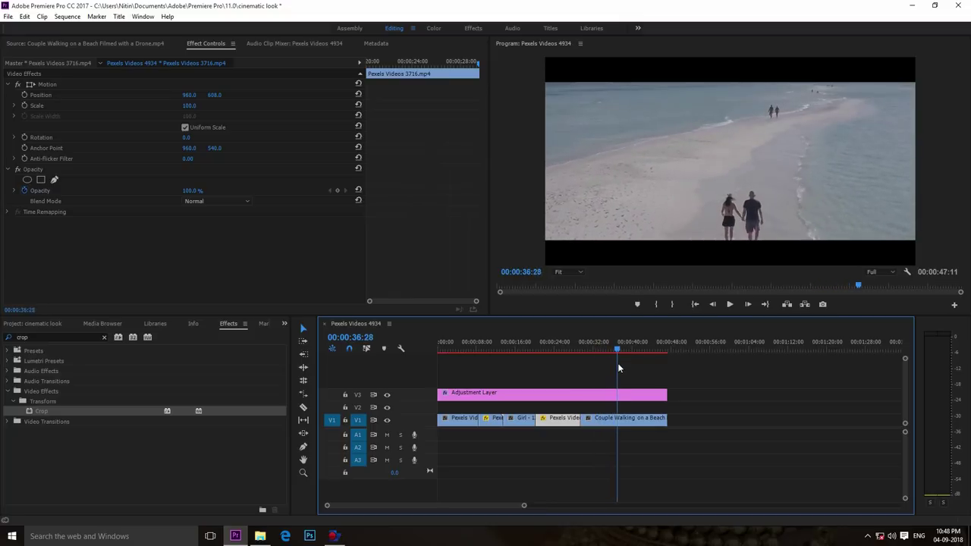
left_click_drag(618, 368, 646, 377)
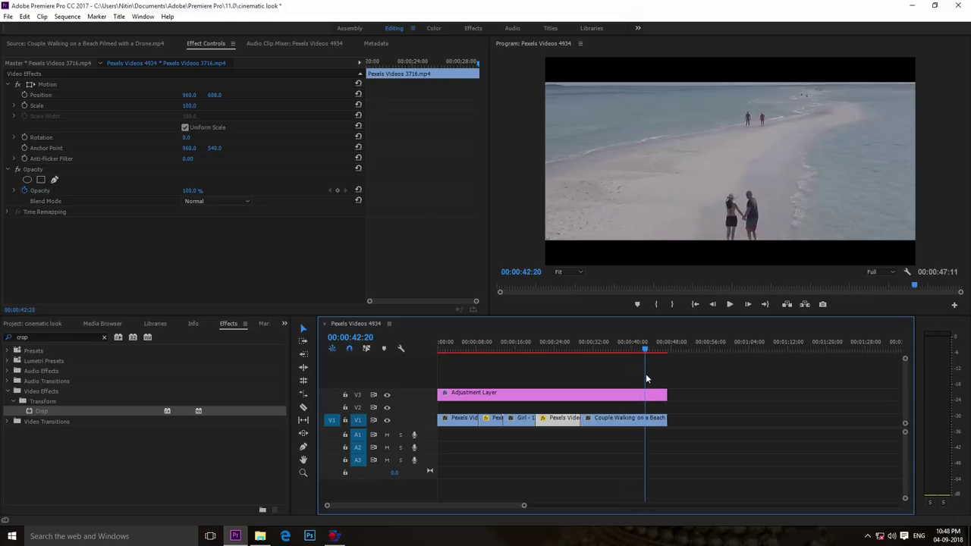
left_click_drag(647, 378, 665, 372)
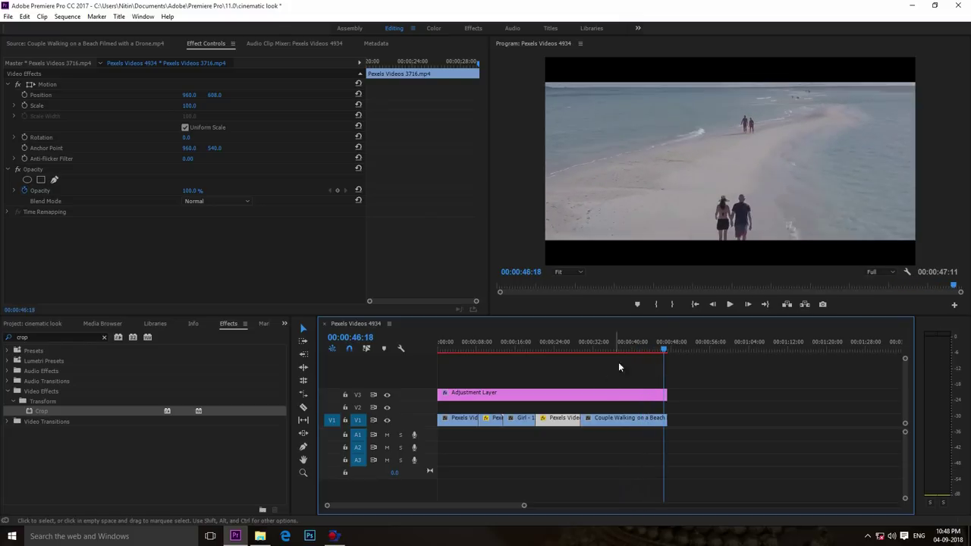
key("Home")
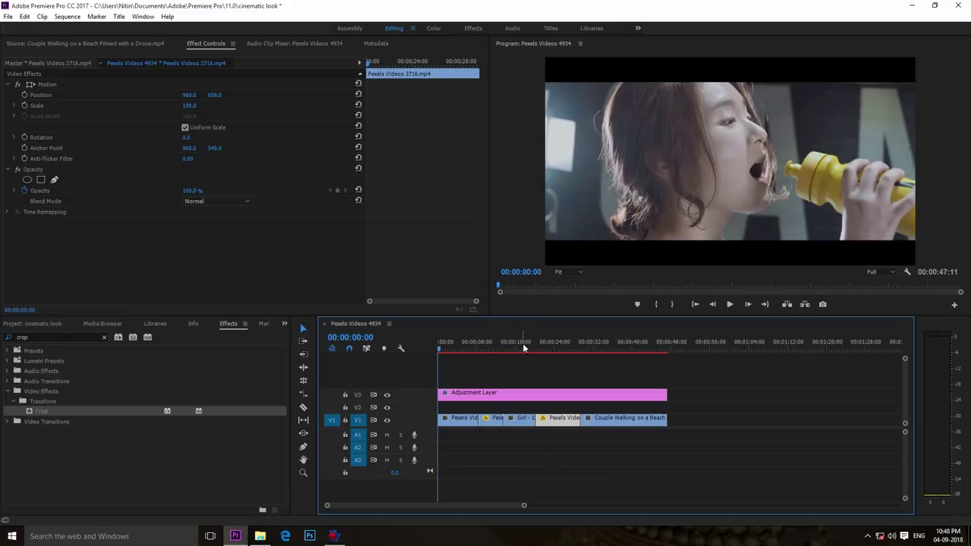
In the Color workspace, apply the ALEXA_Default_LogC2Rec709 input LUT to the flower clip, then undo it
left_click(434, 29)
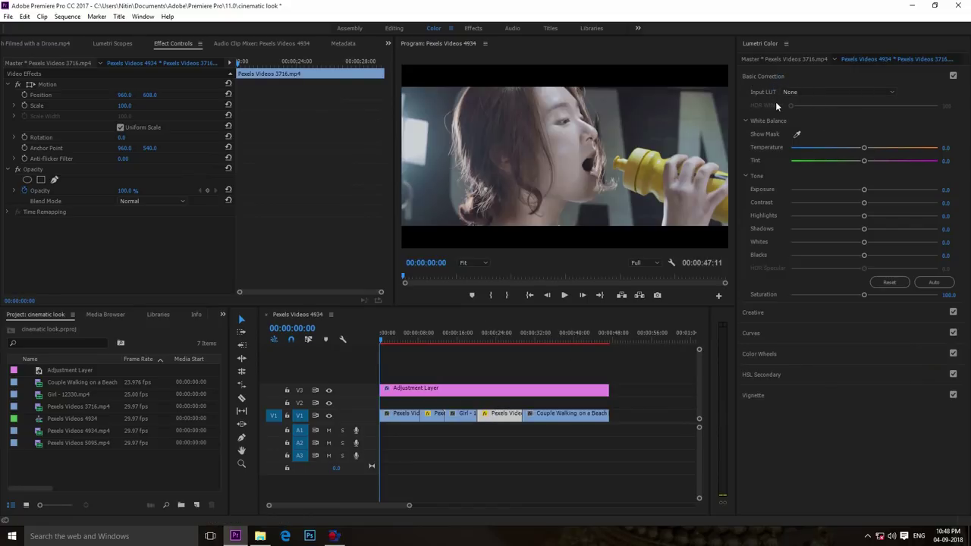
left_click(800, 92)
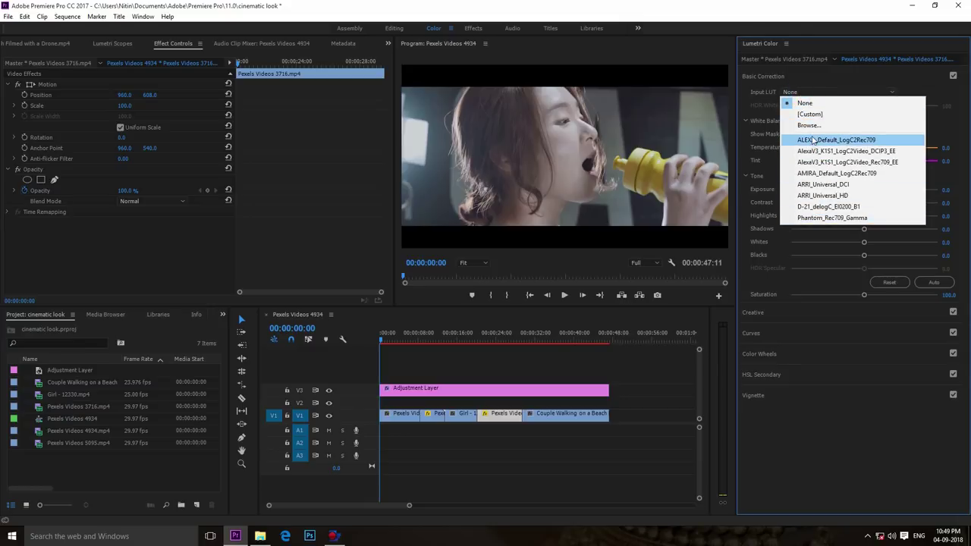
left_click(838, 127)
left_click(852, 142)
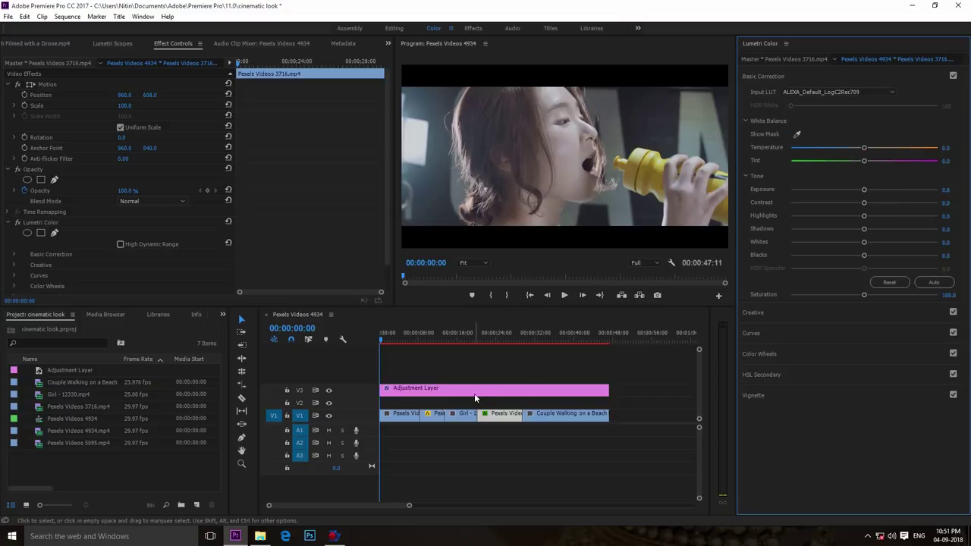
key("ctrl+z")
Give the opening clip Pexels Videos 4934 the ALEXA_Default_LogC2Rec709 input LUT
left_click(402, 426)
left_click(383, 340)
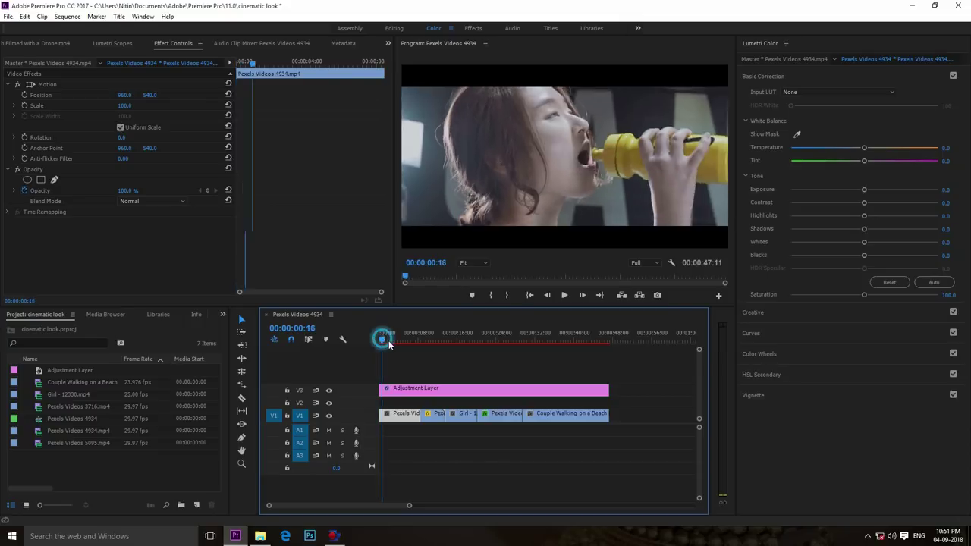
left_click_drag(389, 343, 398, 346)
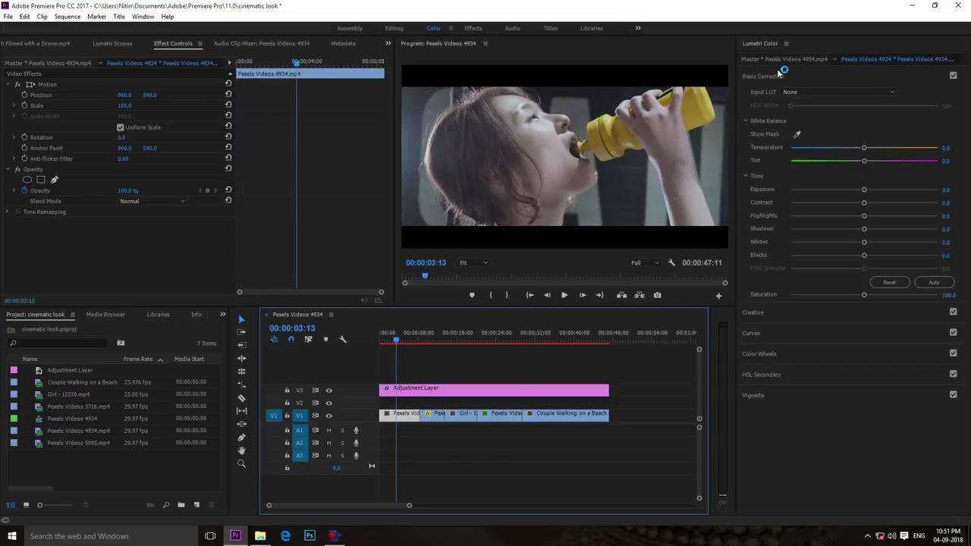
left_click(770, 78)
left_click(774, 79)
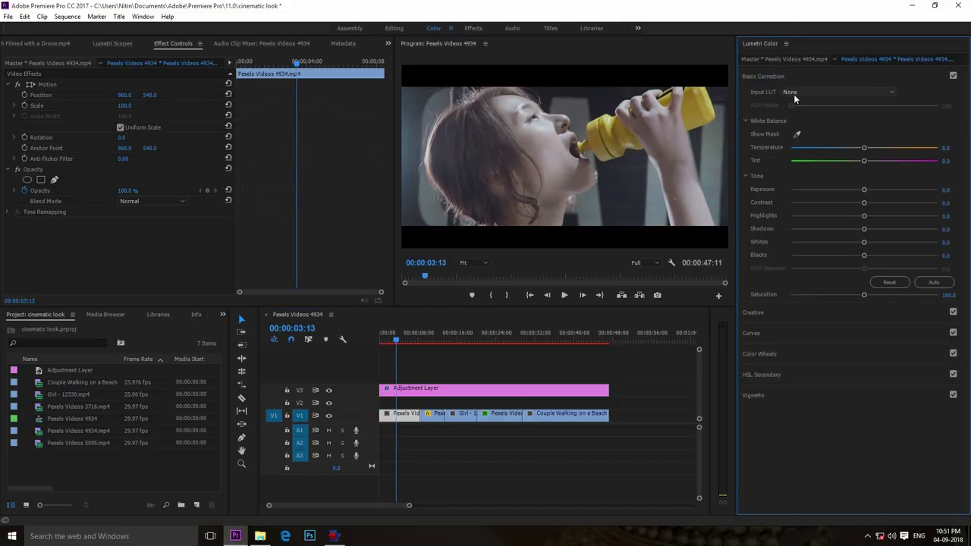
left_click(794, 93)
left_click(813, 140)
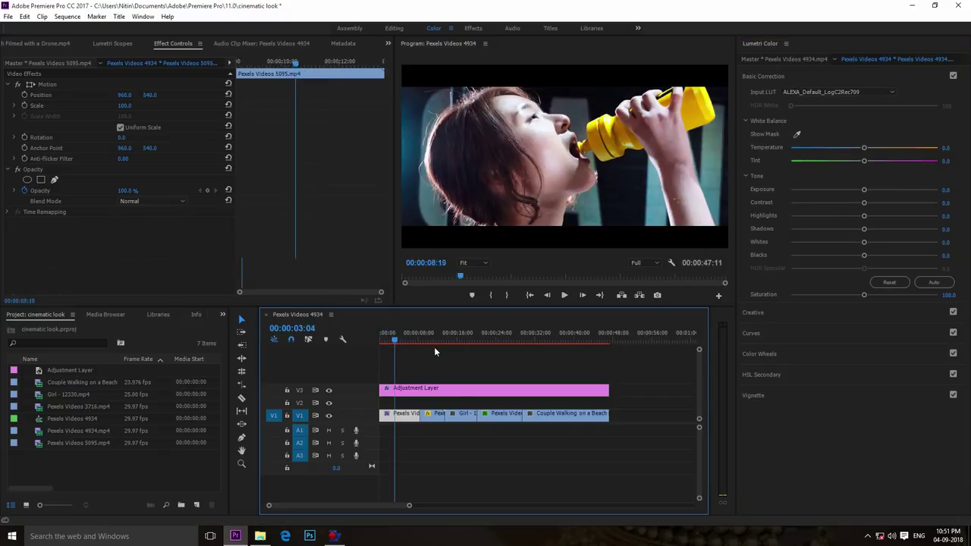
left_click_drag(396, 341, 435, 347)
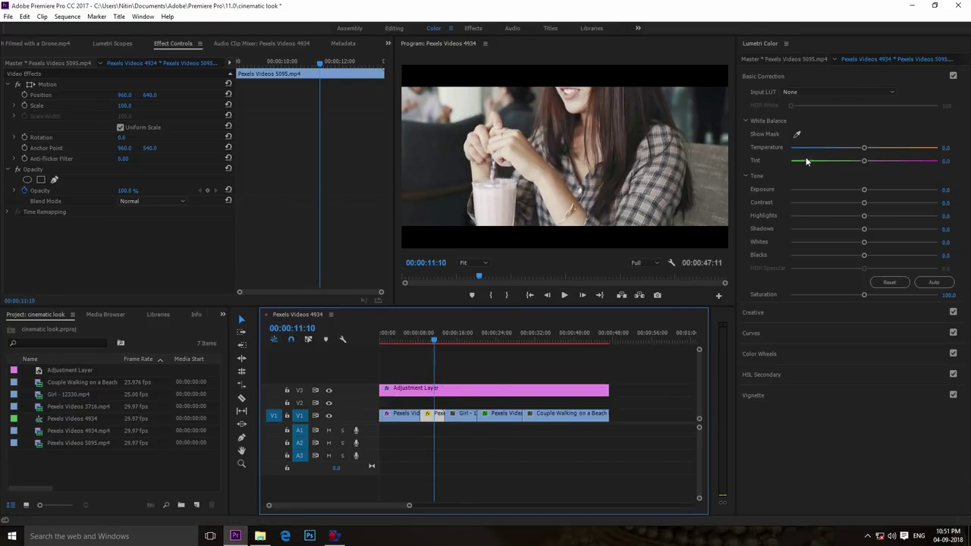
left_click(792, 92)
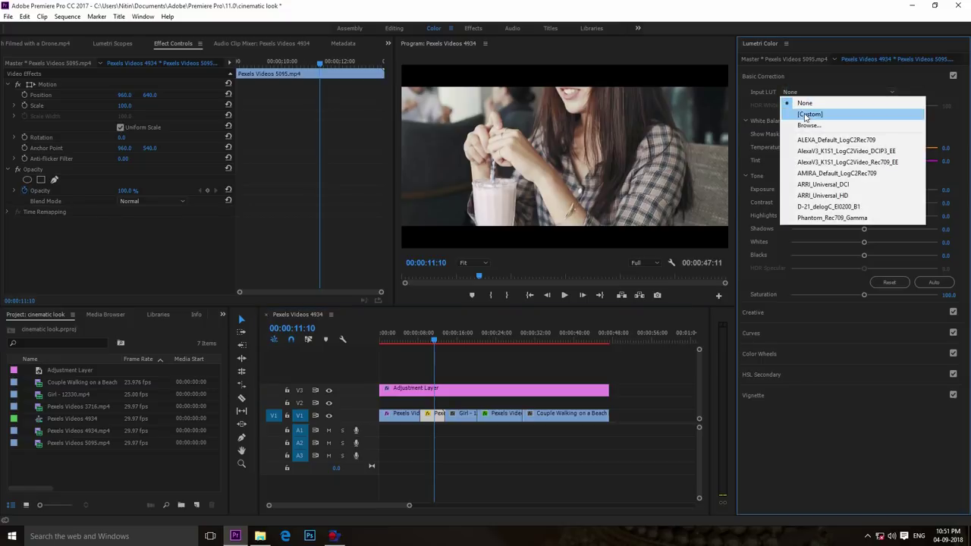
Load Nitinphotography (5).CUBE from Desktop > Footage > luts as the milkshake clip's input LUT
left_click(806, 125)
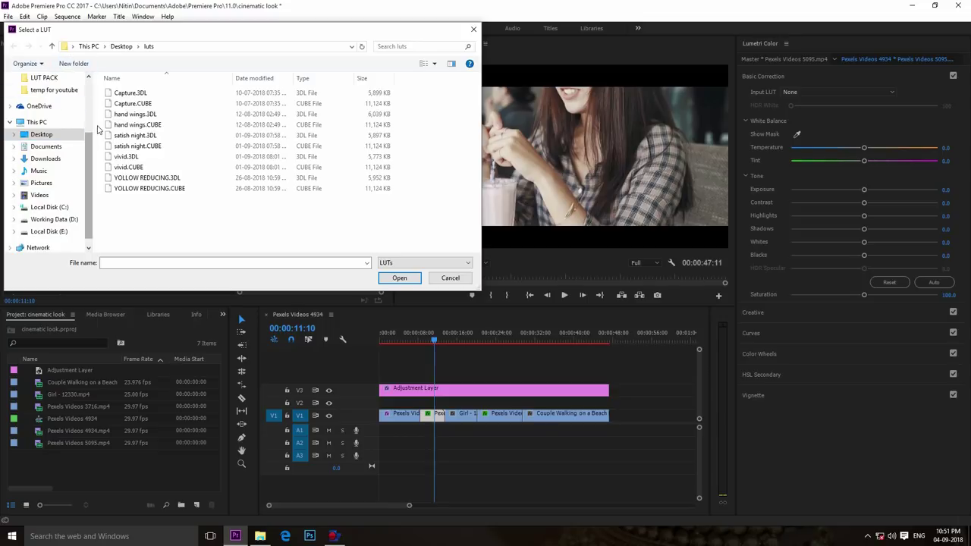
left_click(47, 135)
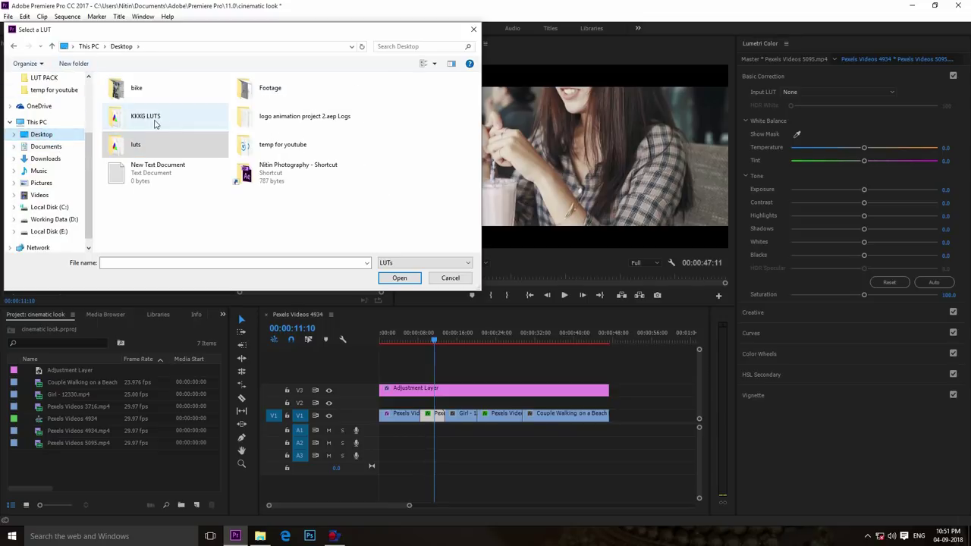
double_click(274, 146)
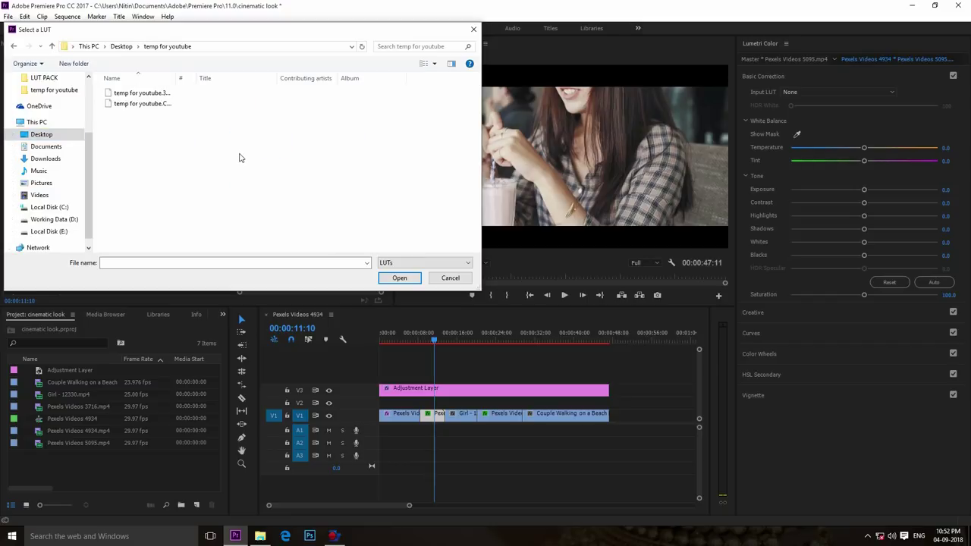
key("BackSpace")
double_click(273, 88)
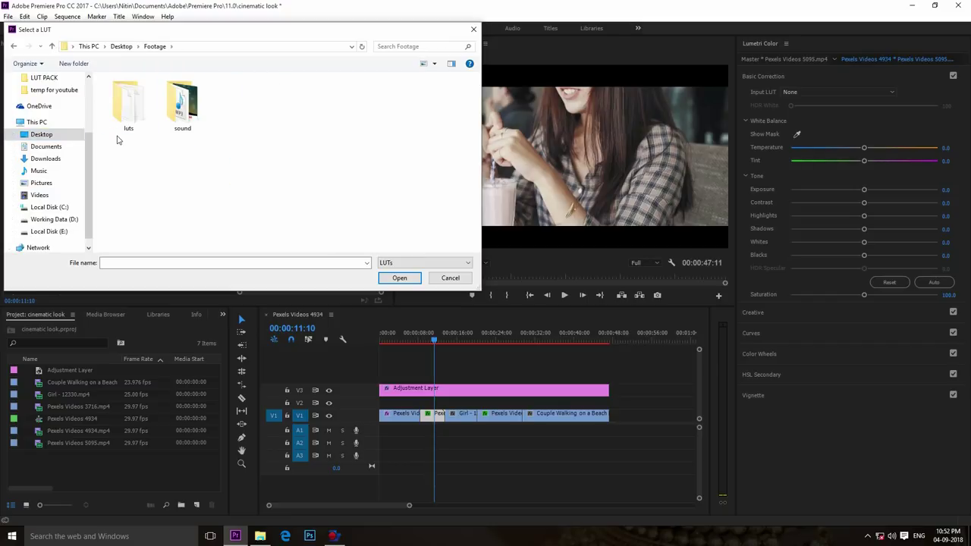
double_click(134, 115)
left_click(137, 116)
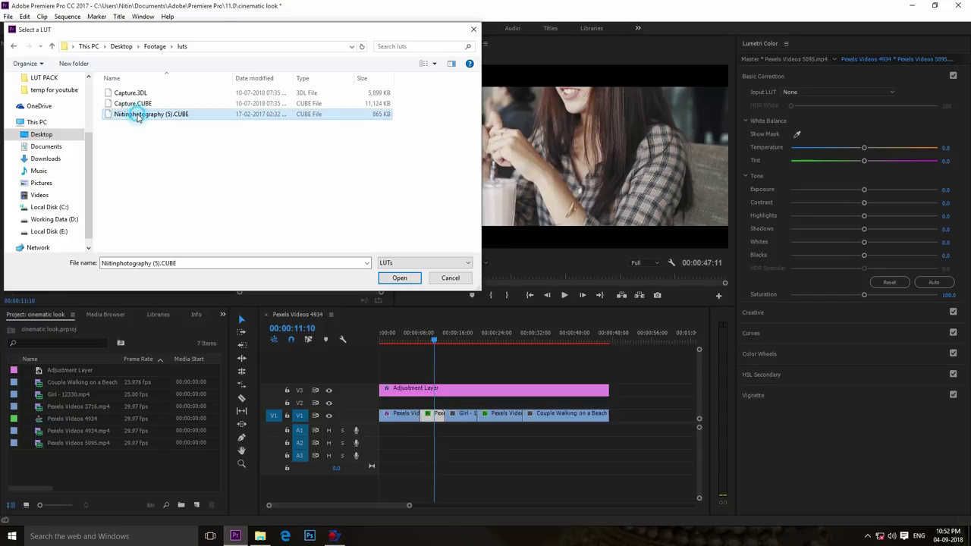
left_click(393, 278)
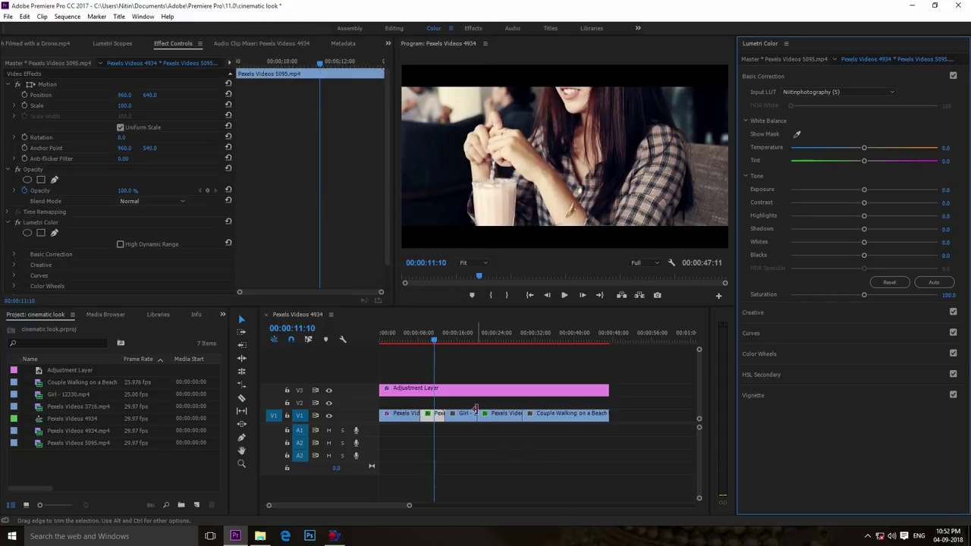
left_click(434, 338)
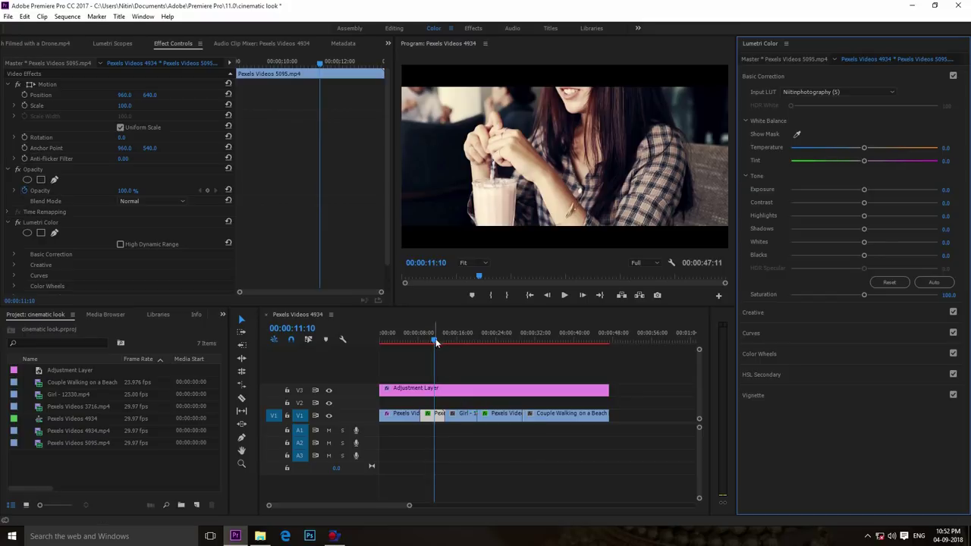
left_click(467, 346)
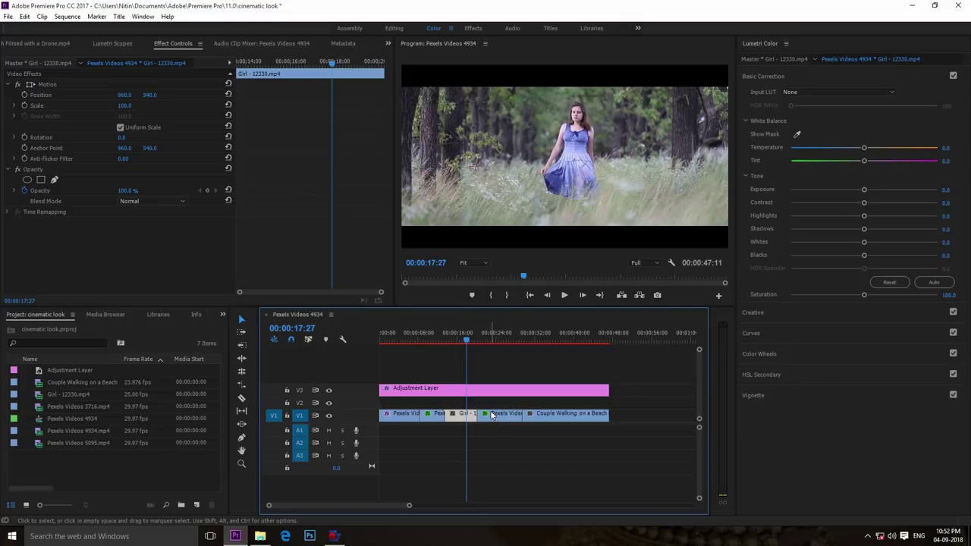
Apply Nitinphotography (5).CUBE as the input LUT of Girl - 12330.mp4
left_click(832, 94)
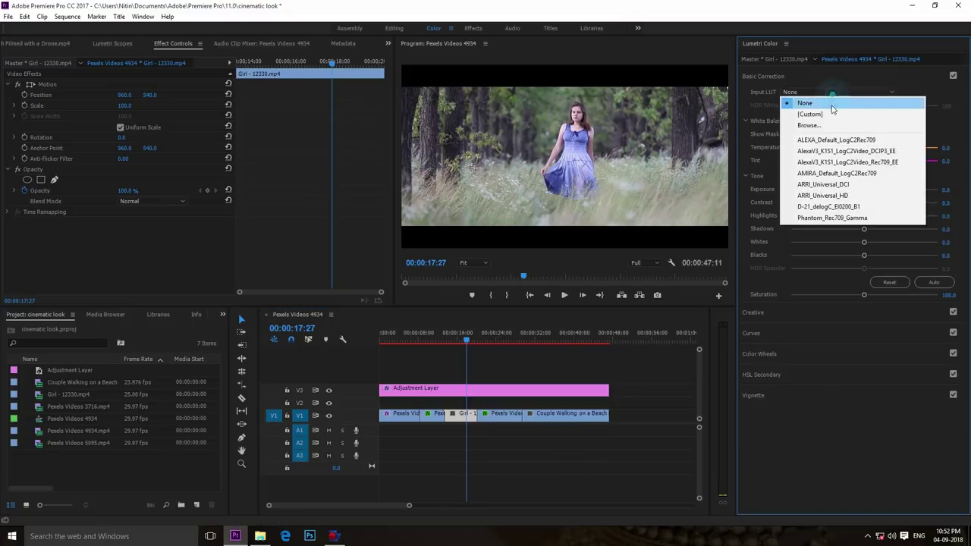
left_click(833, 125)
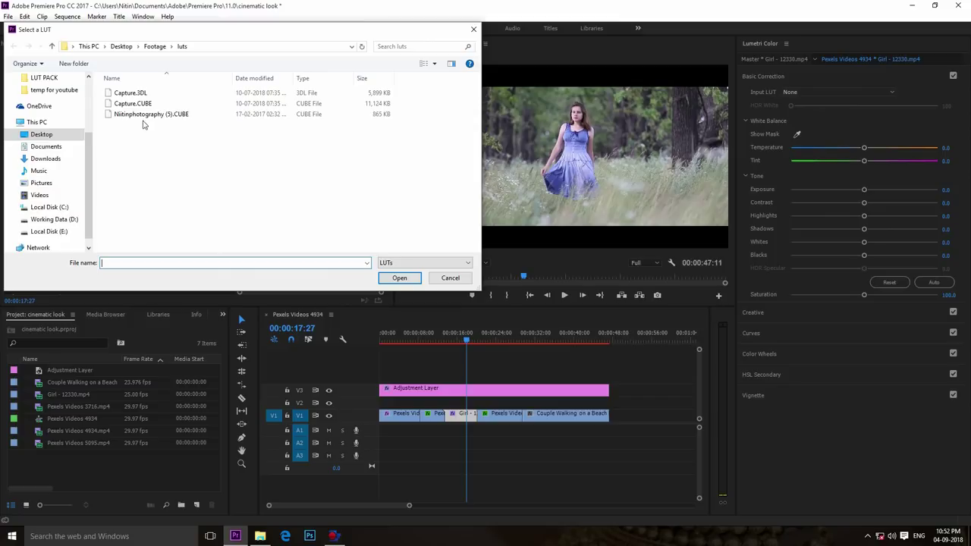
left_click(151, 113)
left_click(400, 279)
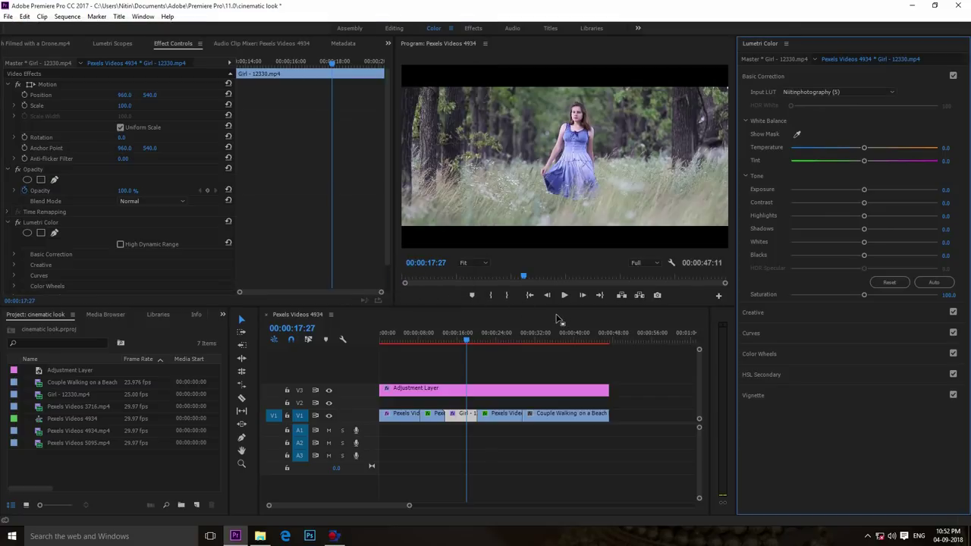
left_click_drag(474, 339, 509, 339)
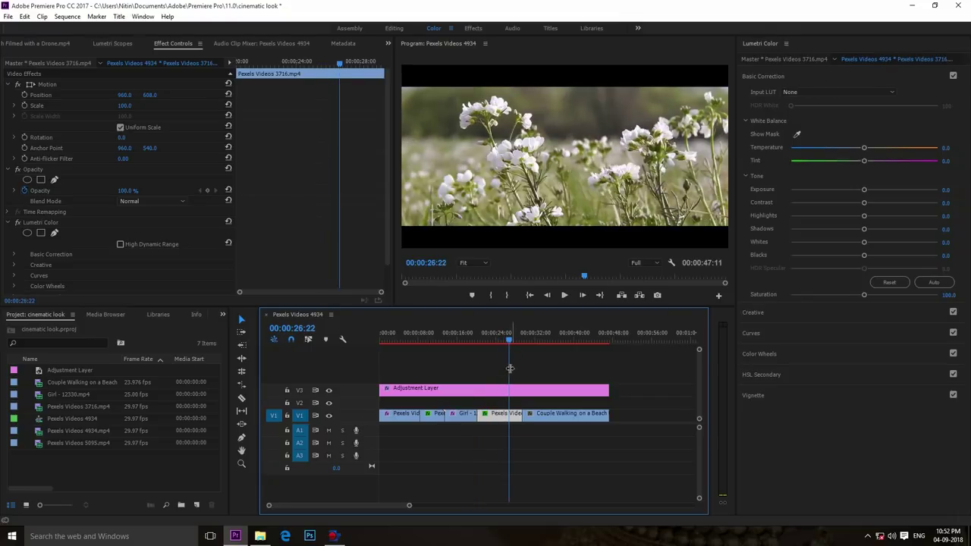
Grade Pexels Videos 3716 with the Capture.CUBE input LUT from the luts folder
left_click(801, 92)
left_click(805, 126)
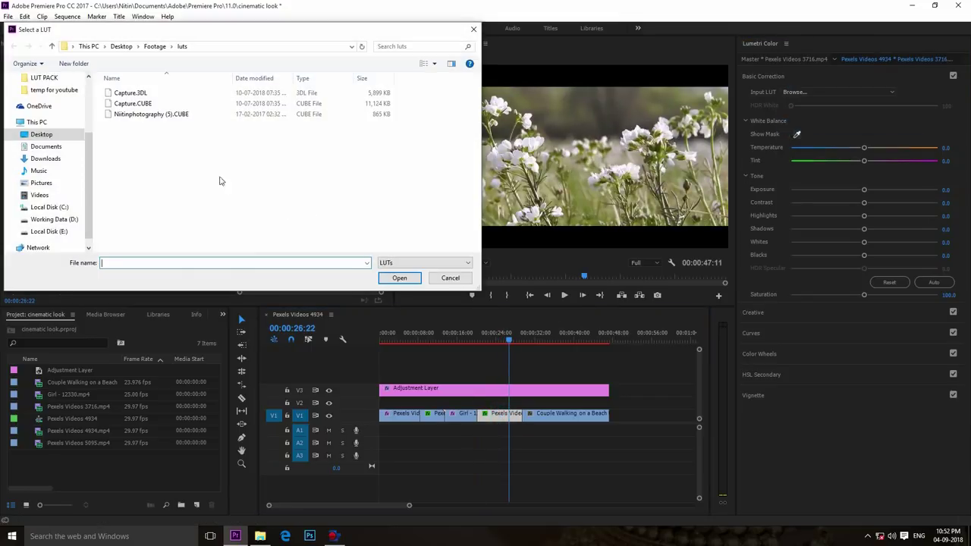
left_click(136, 103)
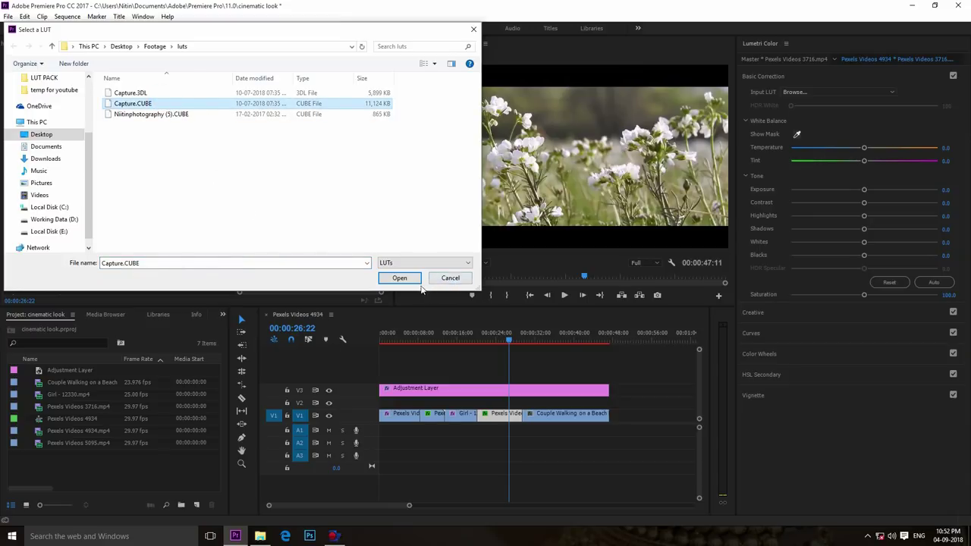
left_click(399, 277)
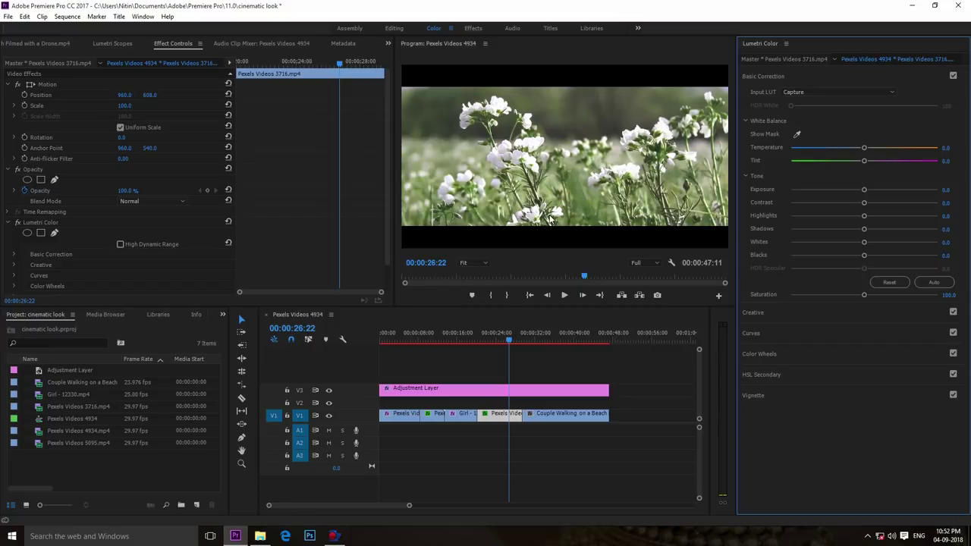
left_click_drag(508, 340, 554, 340)
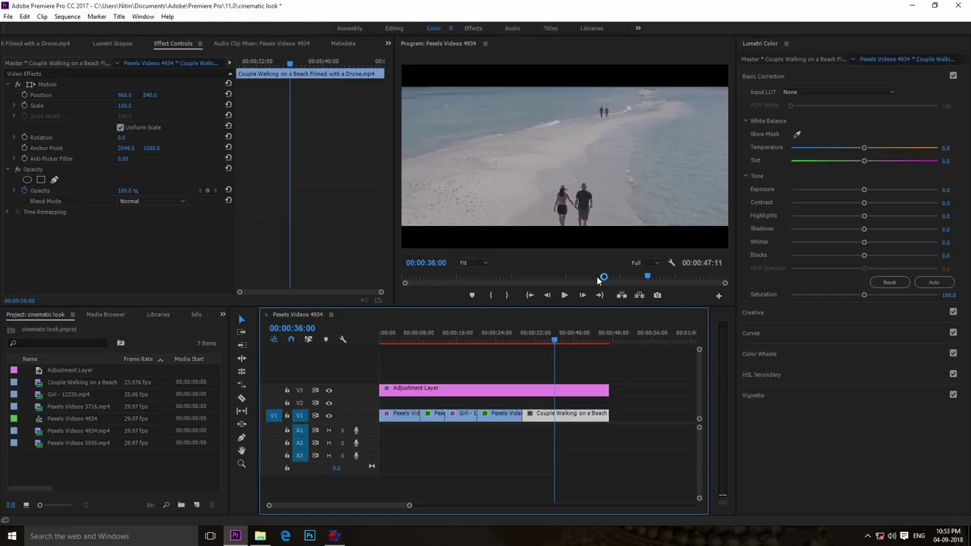
Apply the ALEXA_Default_LogC2Rec709 input LUT to the Couple Walking on a Beach clip
left_click(880, 92)
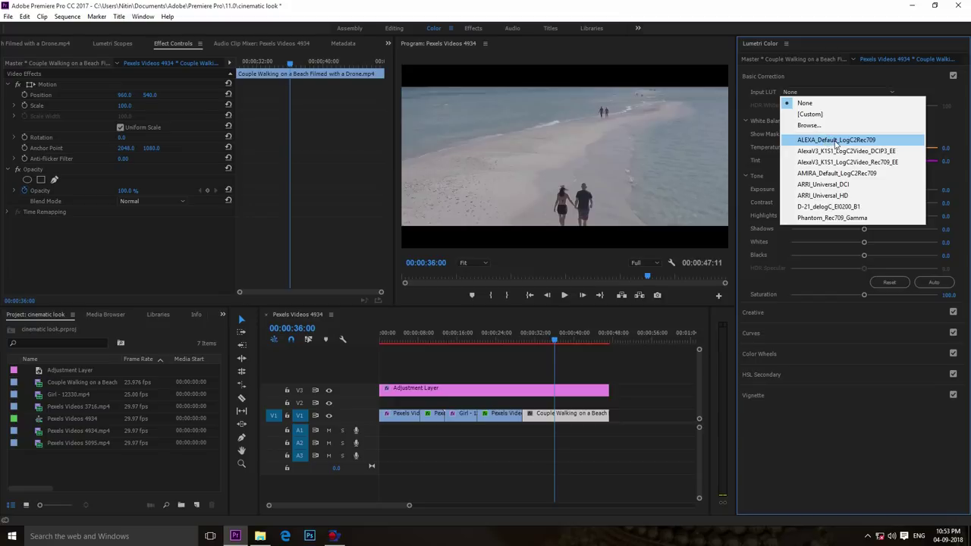
left_click(844, 142)
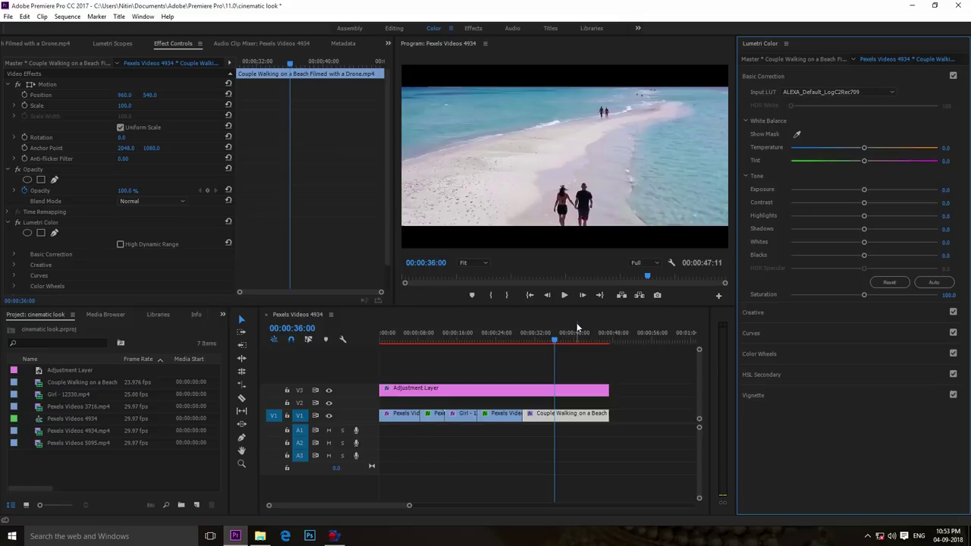
left_click_drag(563, 342, 631, 344)
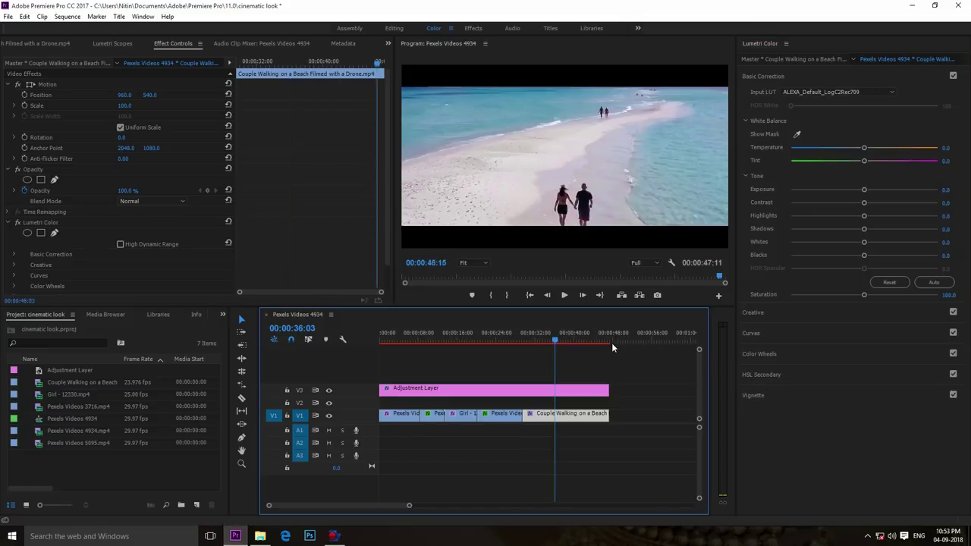
left_click(581, 343)
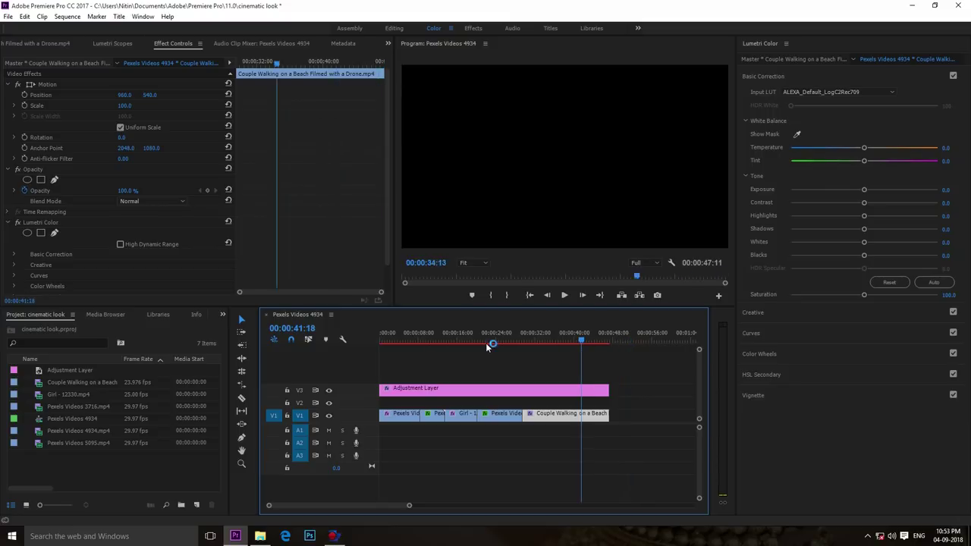
Play the graded sequence from the start, then stop playback
key("Home")
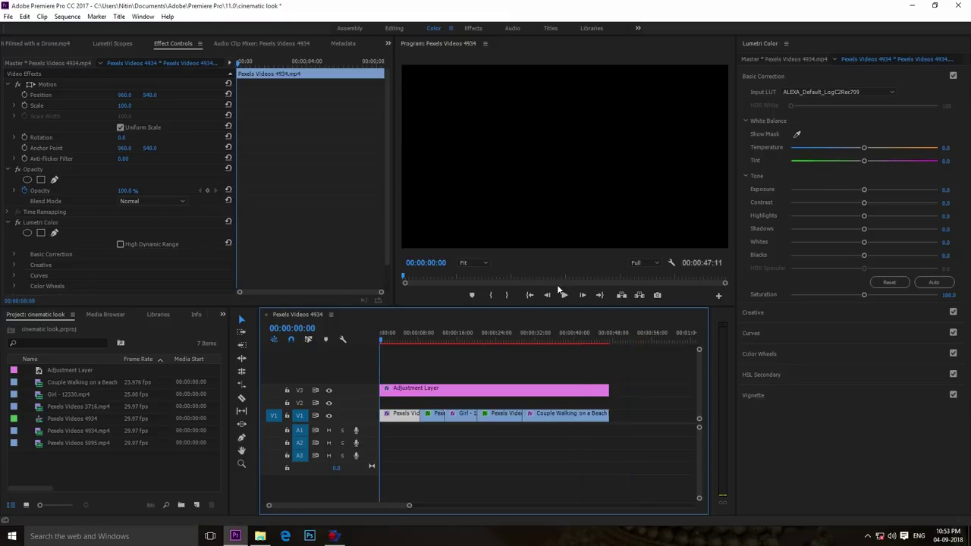
left_click(564, 296)
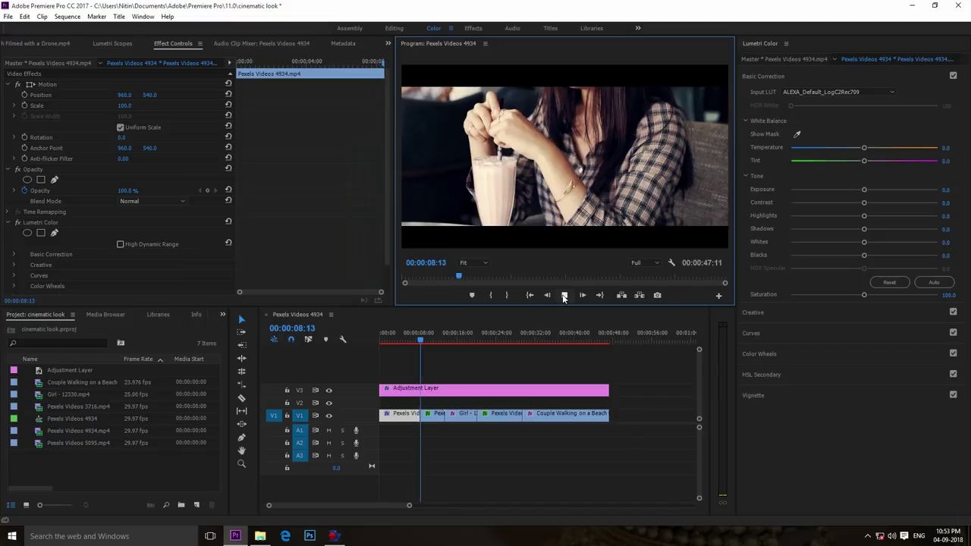
left_click(564, 295)
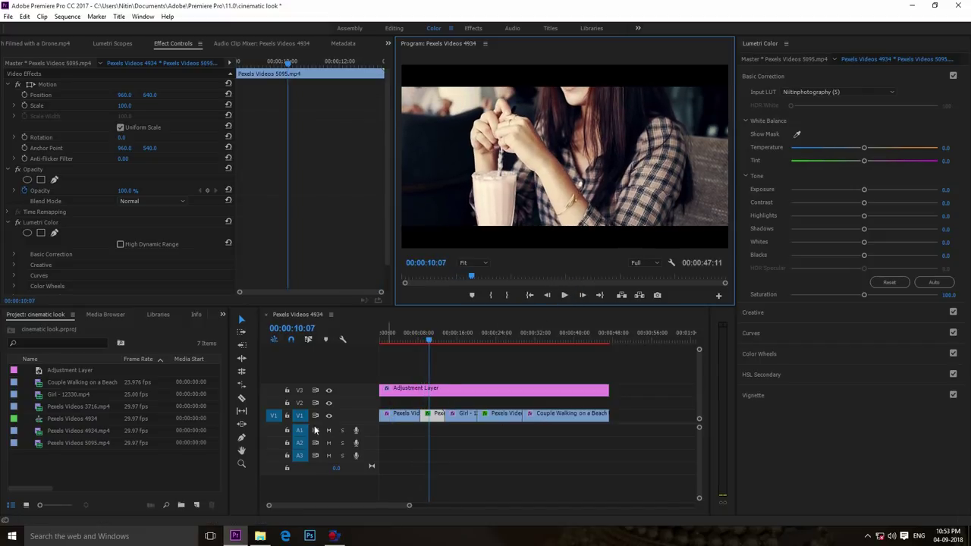
Create a new project bin named video
left_click(102, 458)
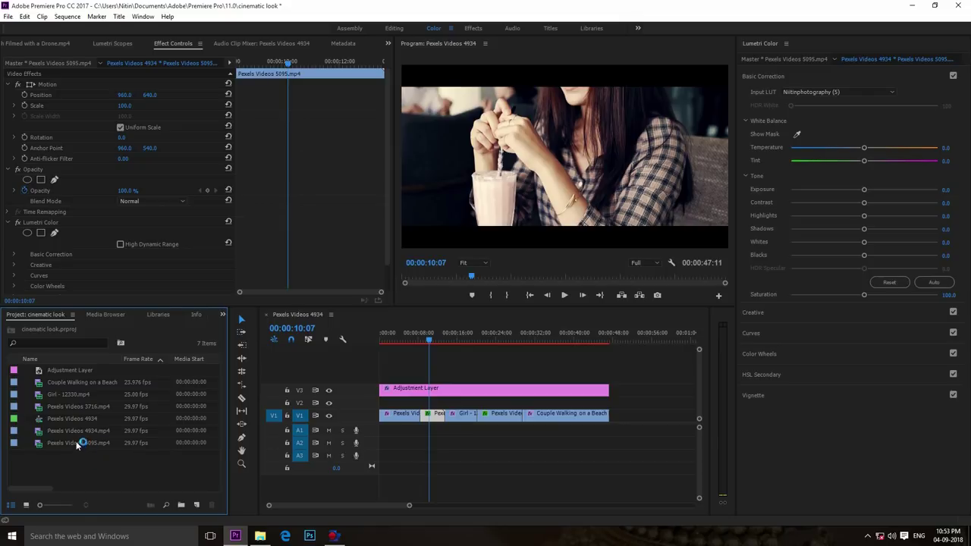
left_click(76, 444)
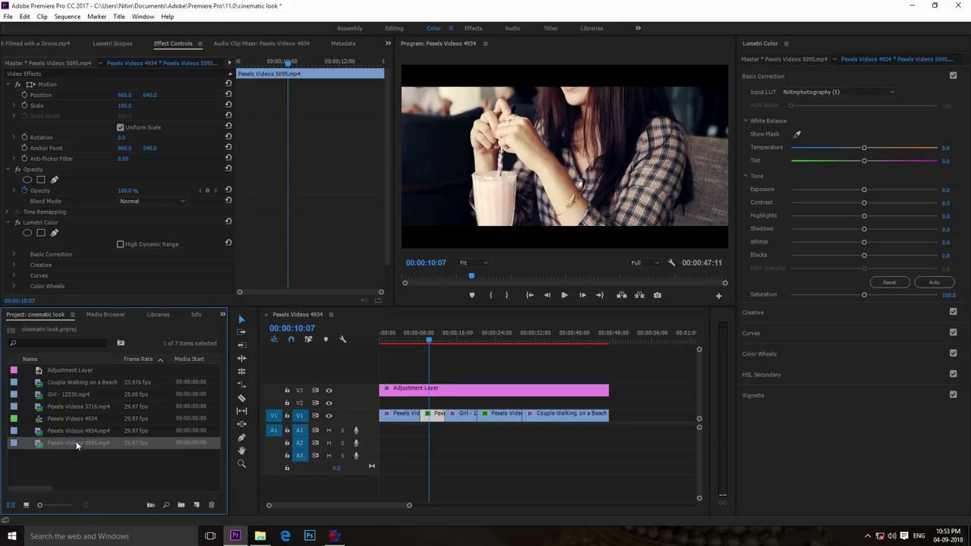
left_click(73, 369)
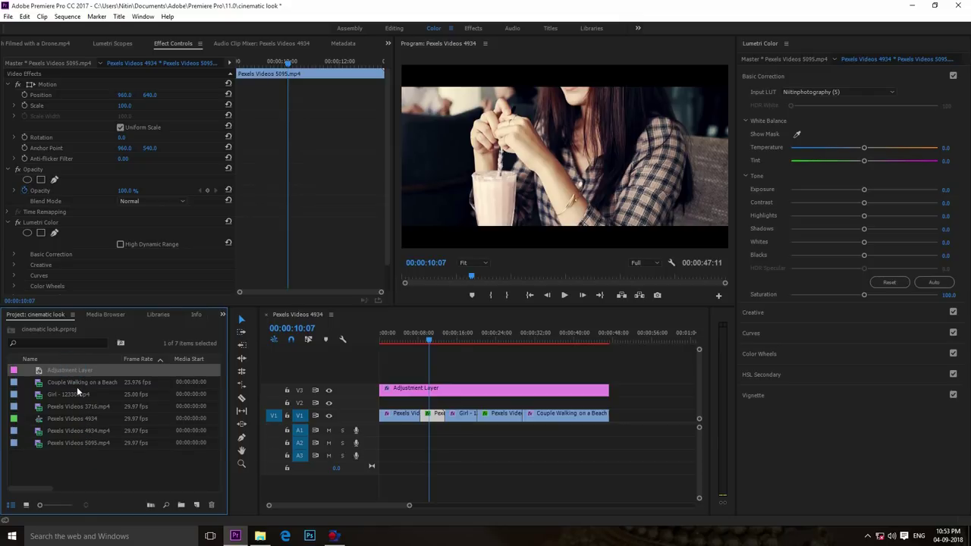
left_click(181, 505)
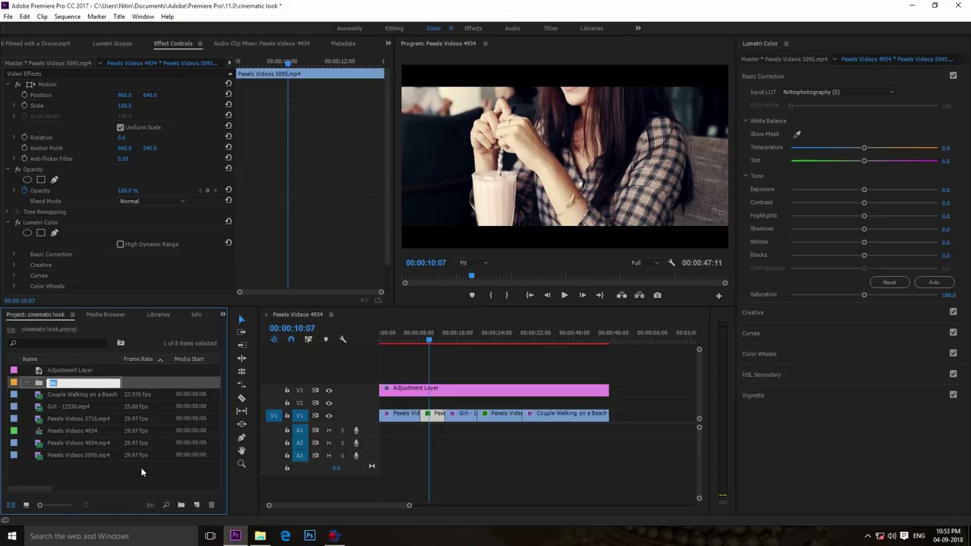
type("vido")
key("Tab")
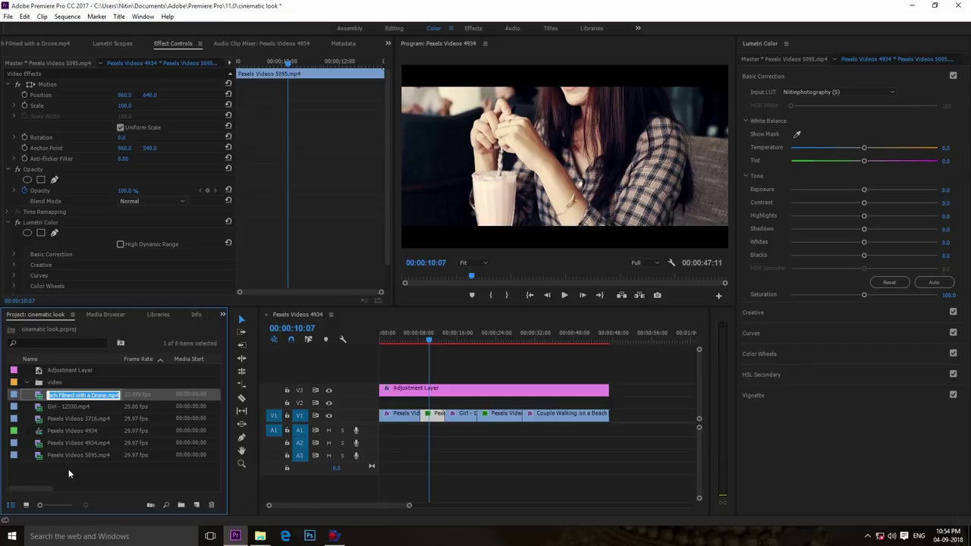
Move the six stock clips and the Adjustment Layer into the video bin
left_click_drag(69, 474, 80, 399)
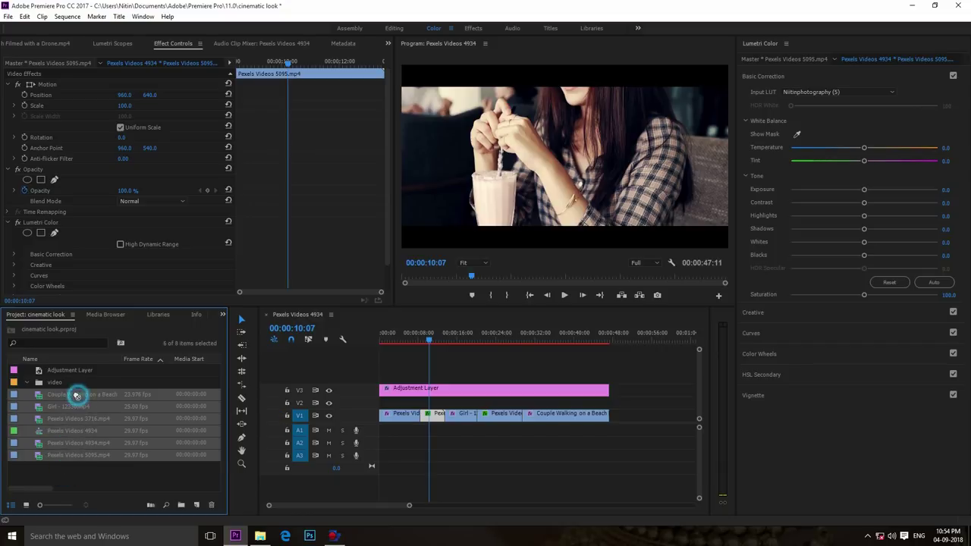
left_click_drag(76, 396, 57, 384)
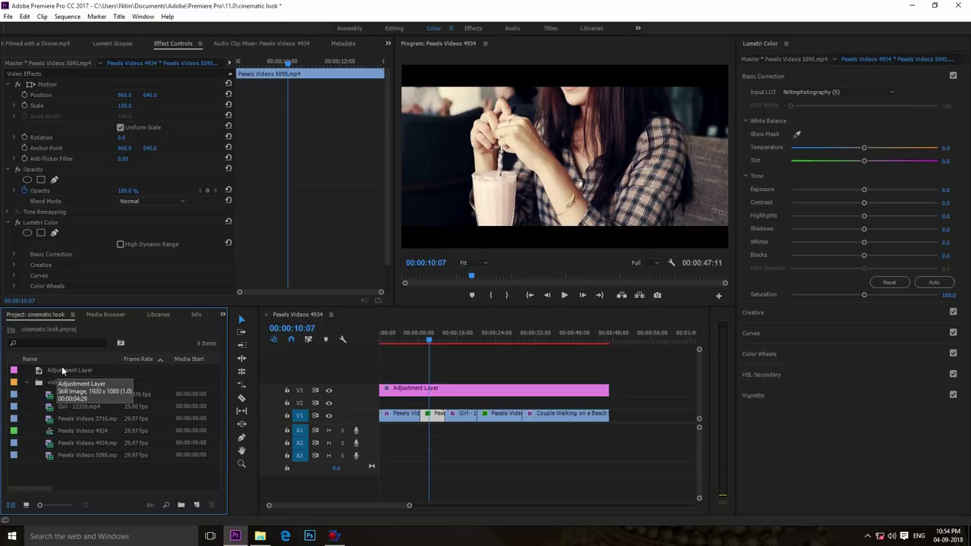
left_click(62, 369)
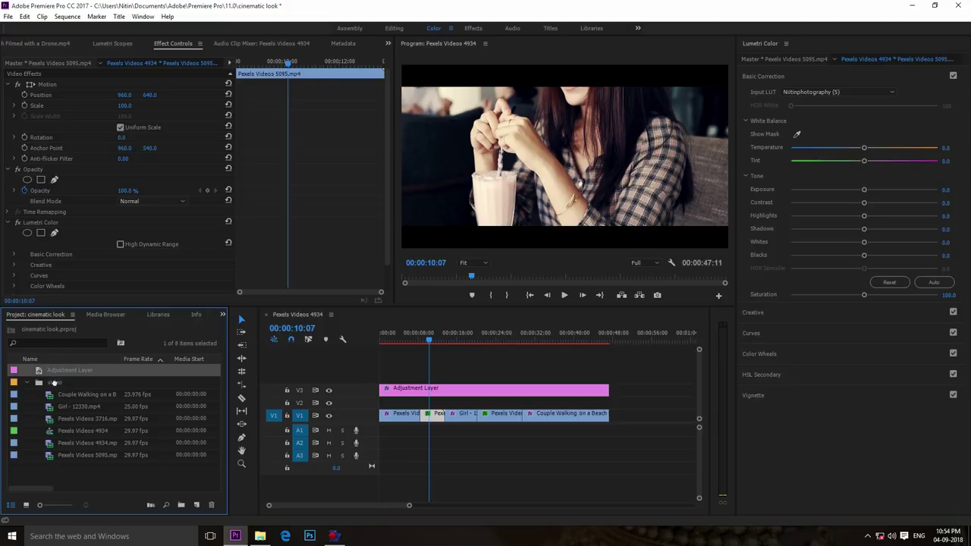
left_click_drag(62, 370, 50, 381)
left_click(33, 370)
Import all four audio files from the Footage sound folder
double_click(103, 445)
double_click(182, 107)
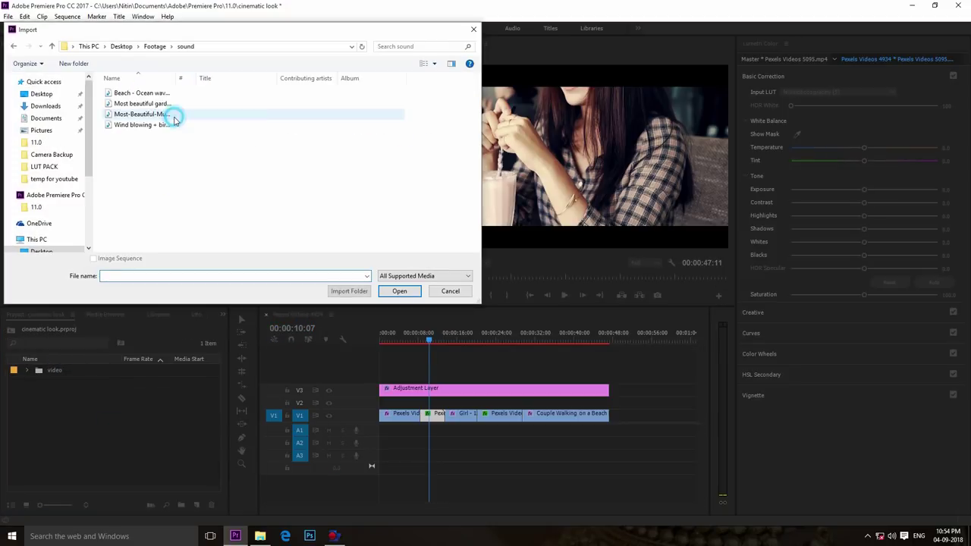
key("ctrl+a")
left_click(399, 294)
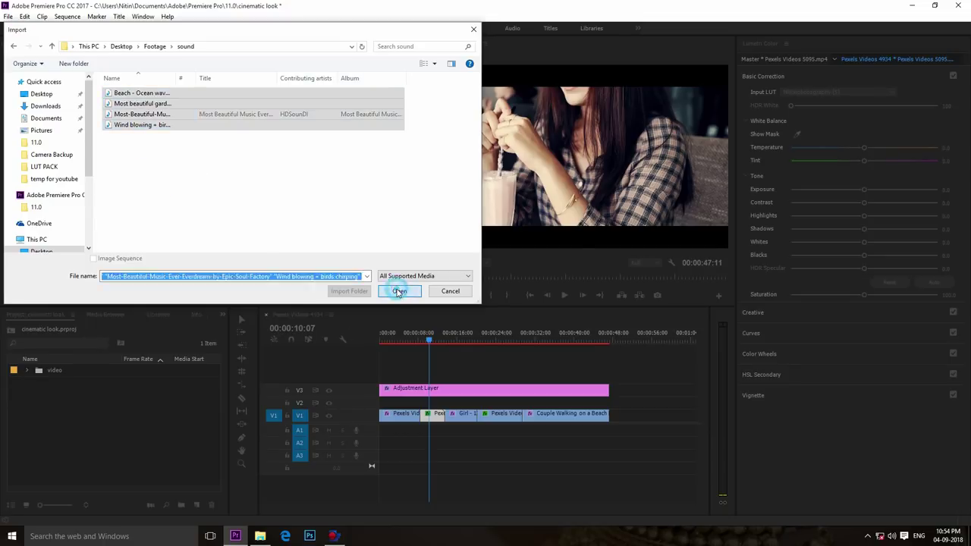
Rewind the sequence and load Most beautiful garden Canada.mp3 into the Source monitor
left_click(137, 493)
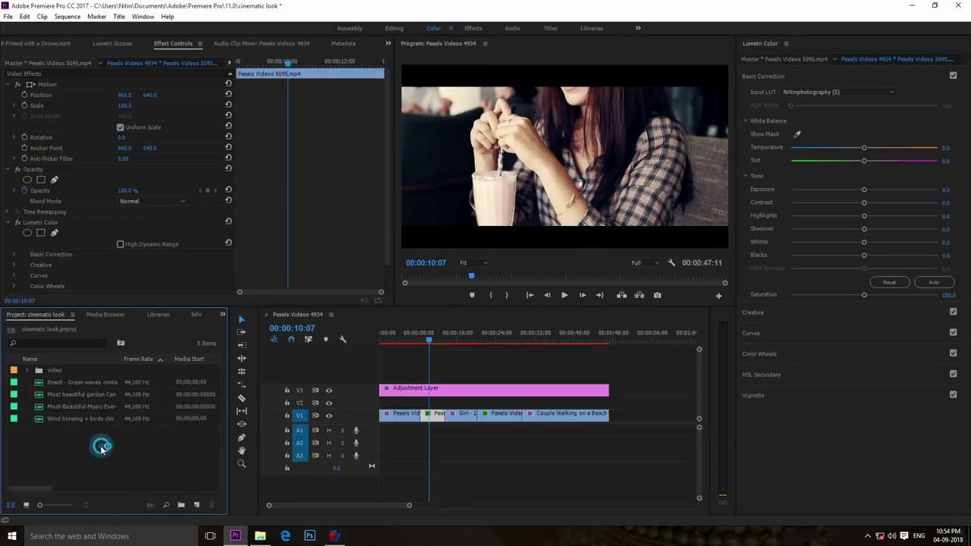
left_click(430, 336)
left_click(377, 333)
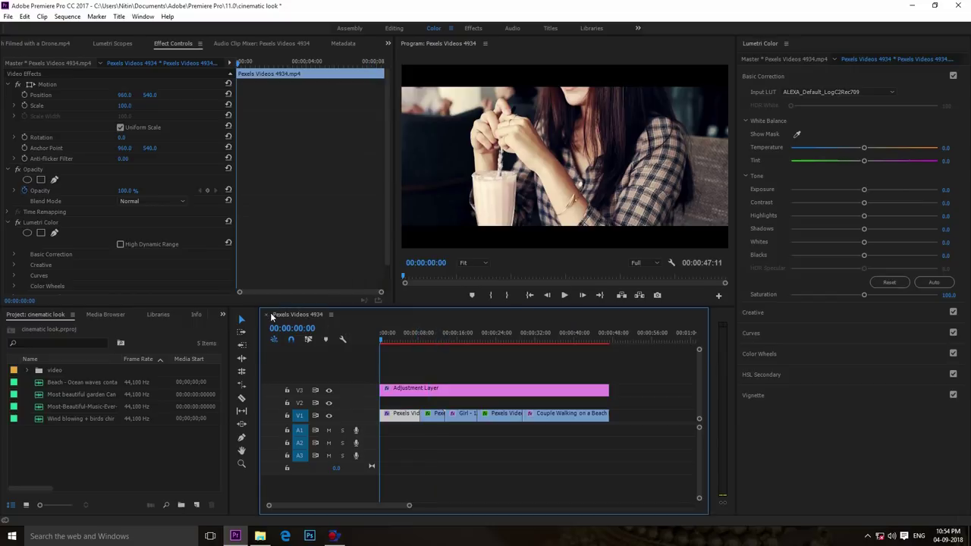
left_click(36, 390)
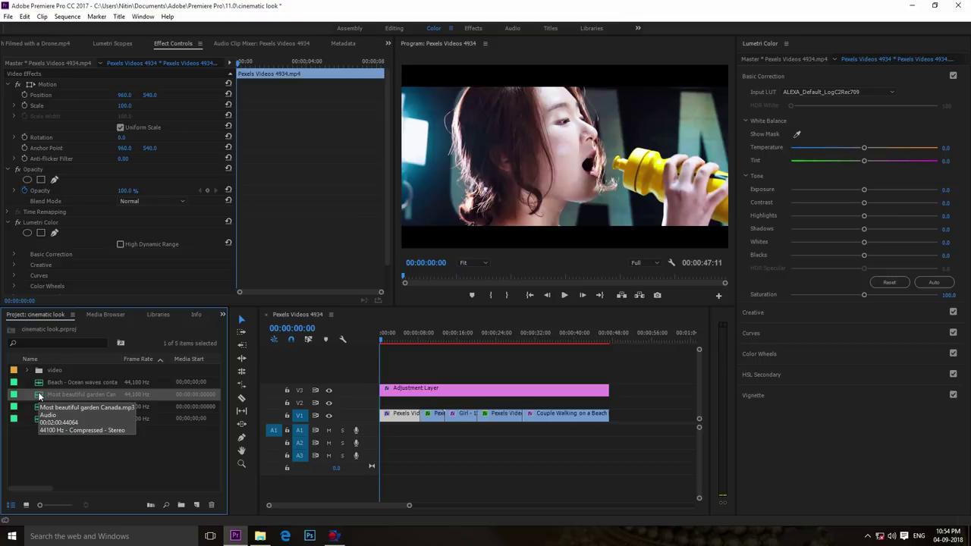
double_click(39, 396)
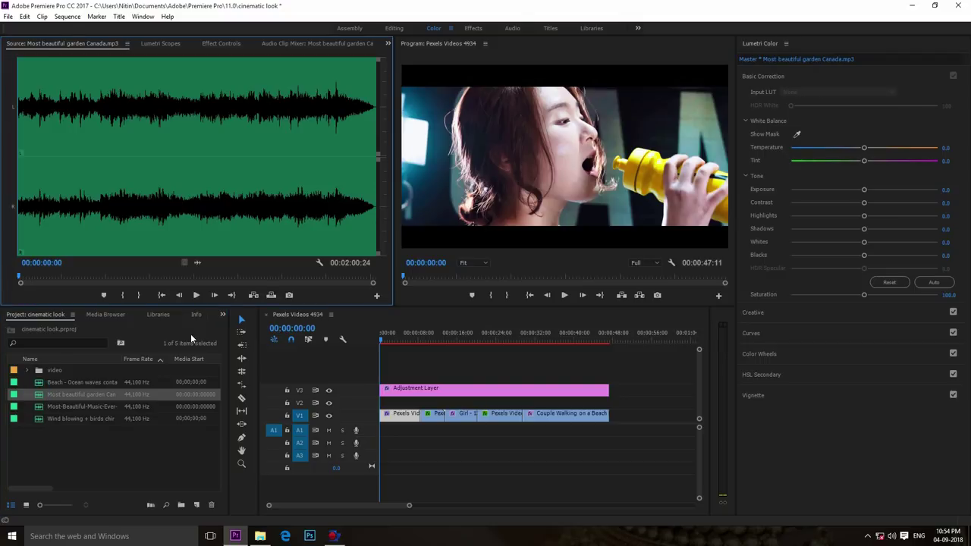
Audition the garden track and Beach - Ocean waves contant.mp3, placing the waves on A1 under the beach clip
left_click(196, 296)
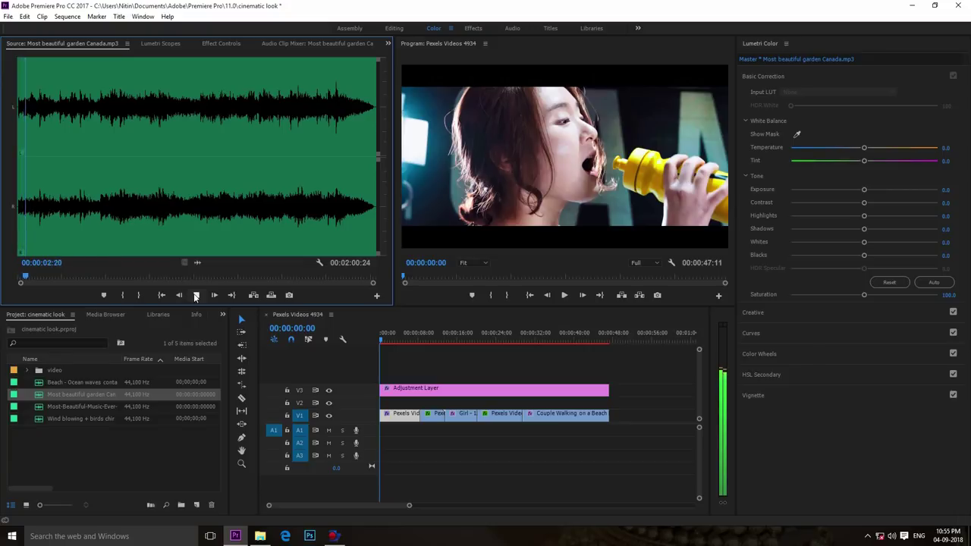
left_click(195, 296)
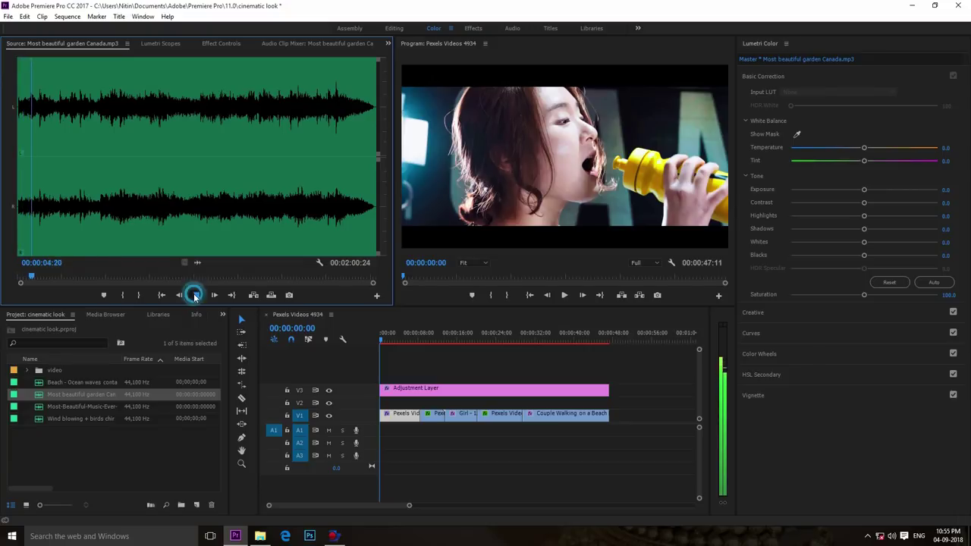
double_click(42, 383)
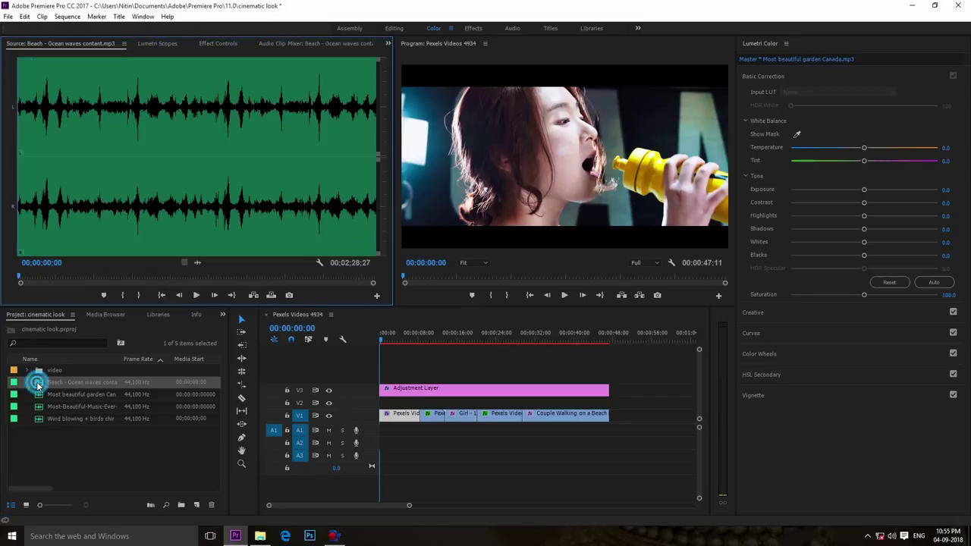
left_click(198, 296)
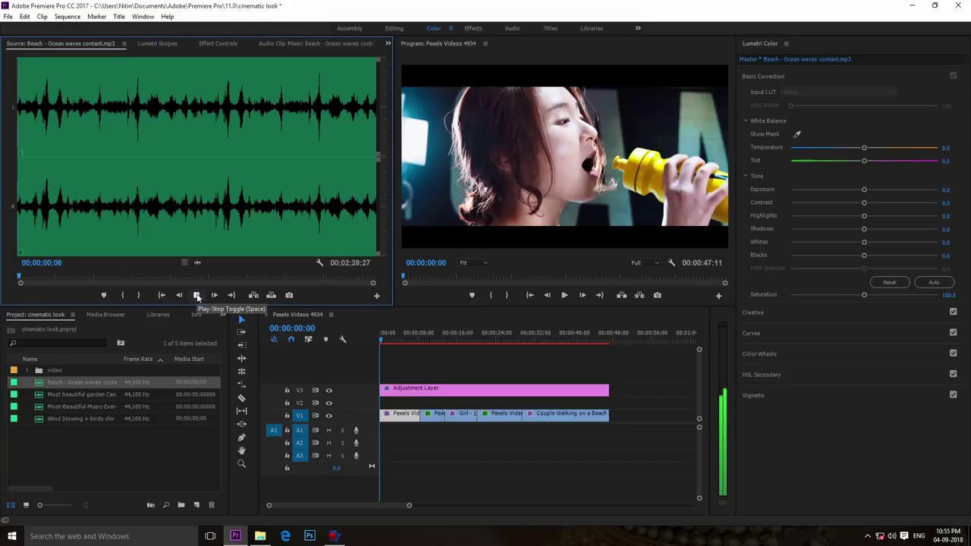
left_click(197, 296)
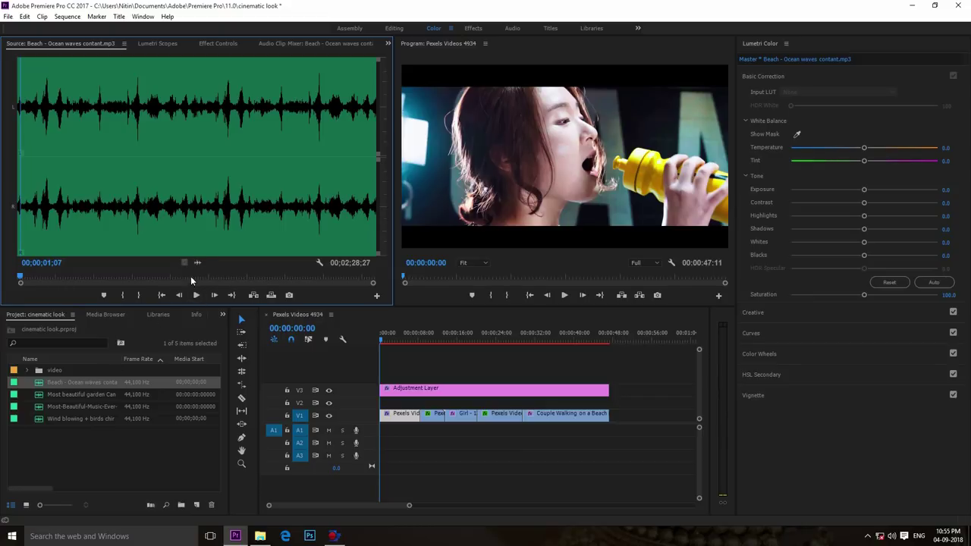
mouse_move(197, 262)
left_mouse_down()
mouse_move(546, 433)
mouse_move(528, 432)
left_mouse_up()
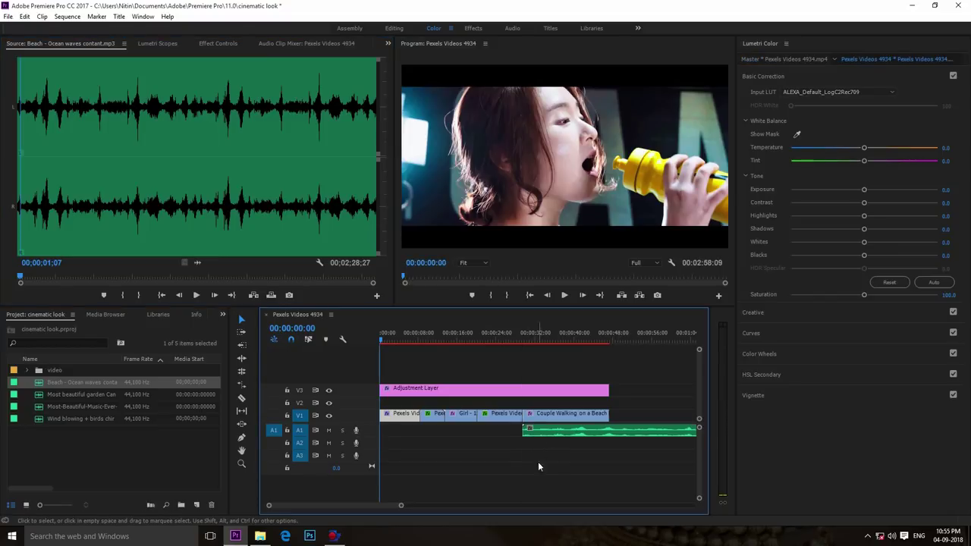
Preview the sequence from 00:00:28:12, then pick the Razor tool and return to the Editing workspace
left_click(518, 334)
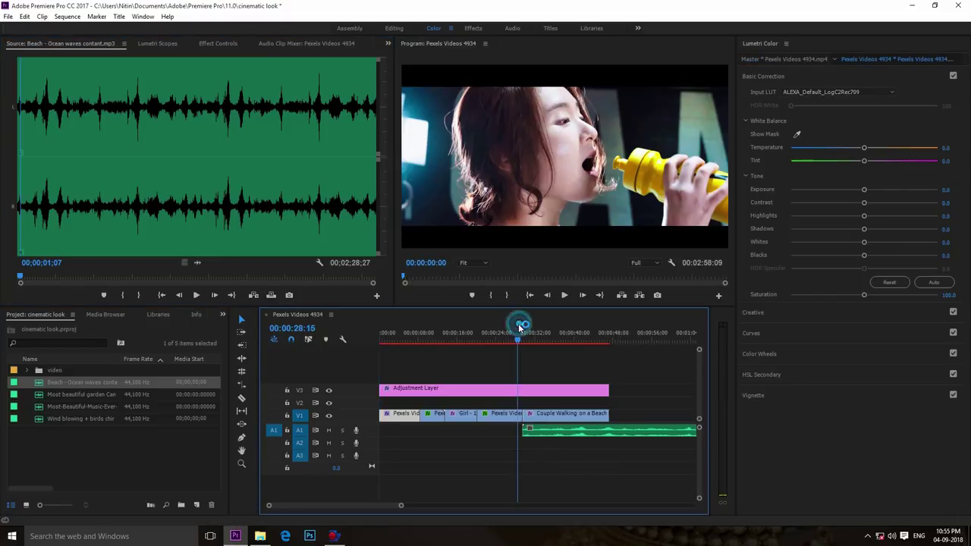
left_click(565, 296)
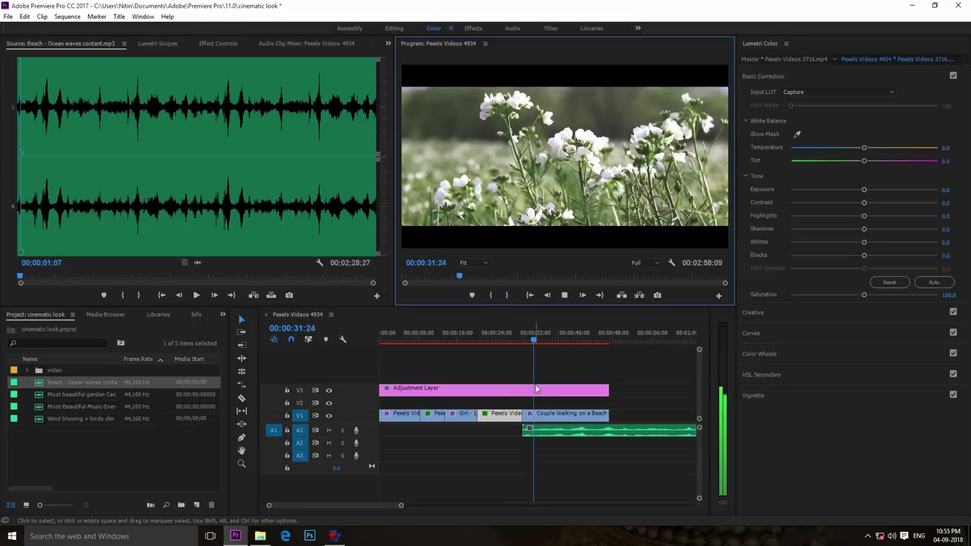
left_click(565, 295)
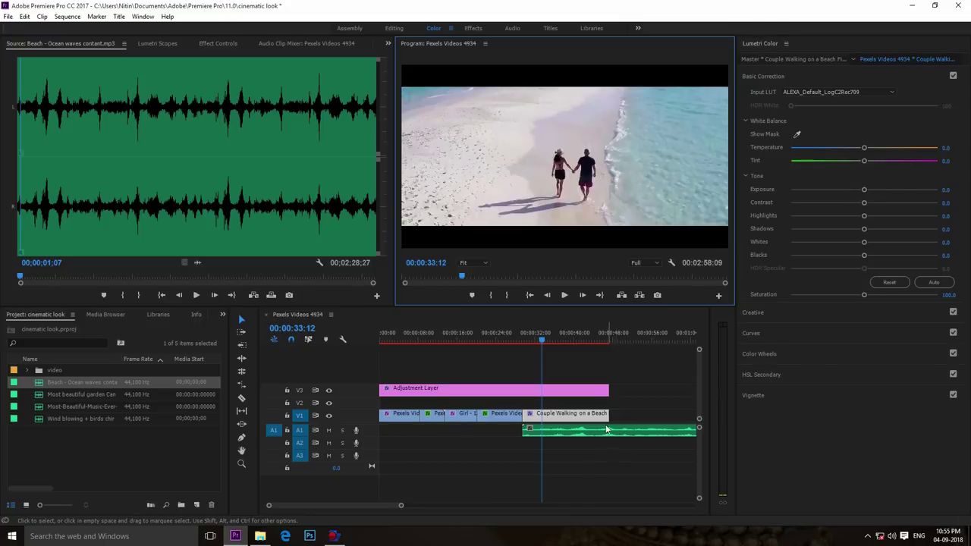
key("c")
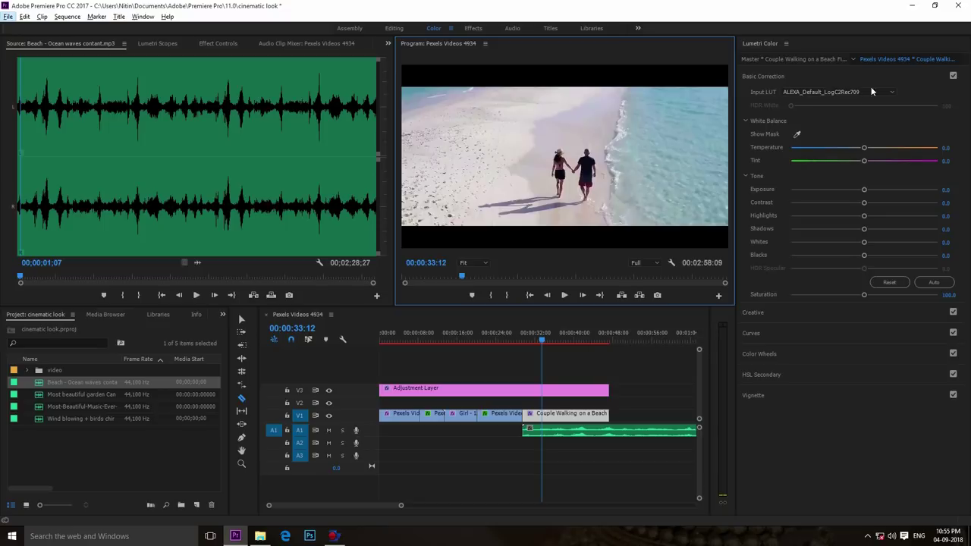
left_click(394, 29)
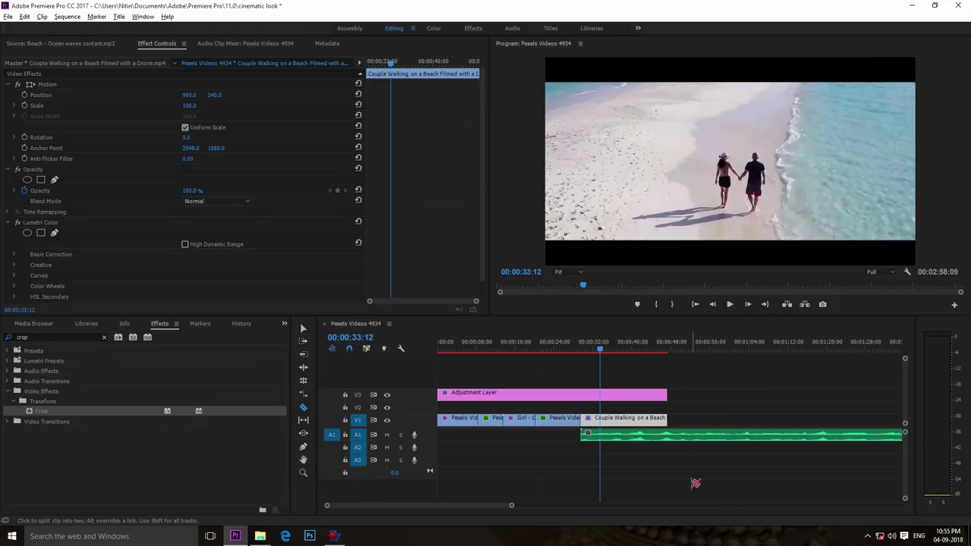
Split the A1 ocean waves audio where the video ends and delete the leftover piece
scroll(683, 459, "up", 2)
key("alt")
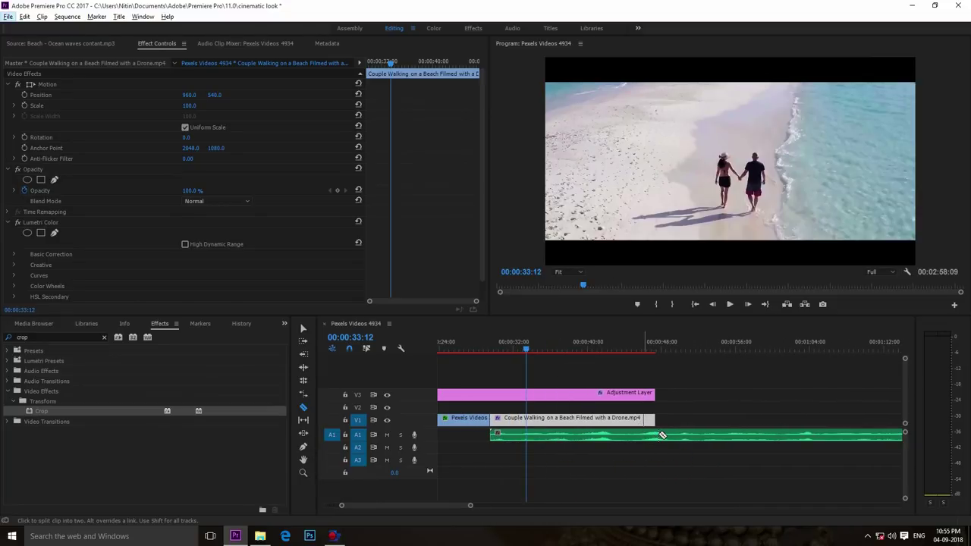
left_click(657, 434)
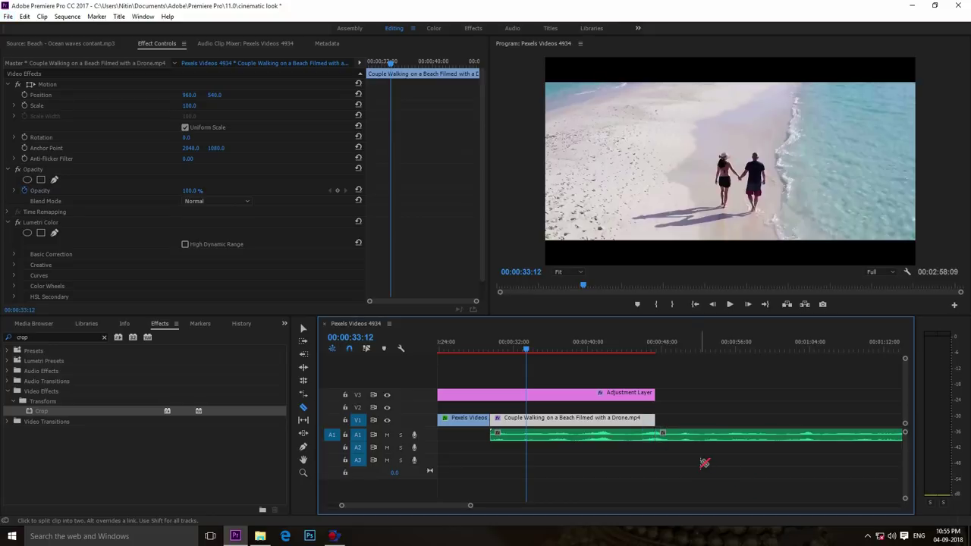
key("v")
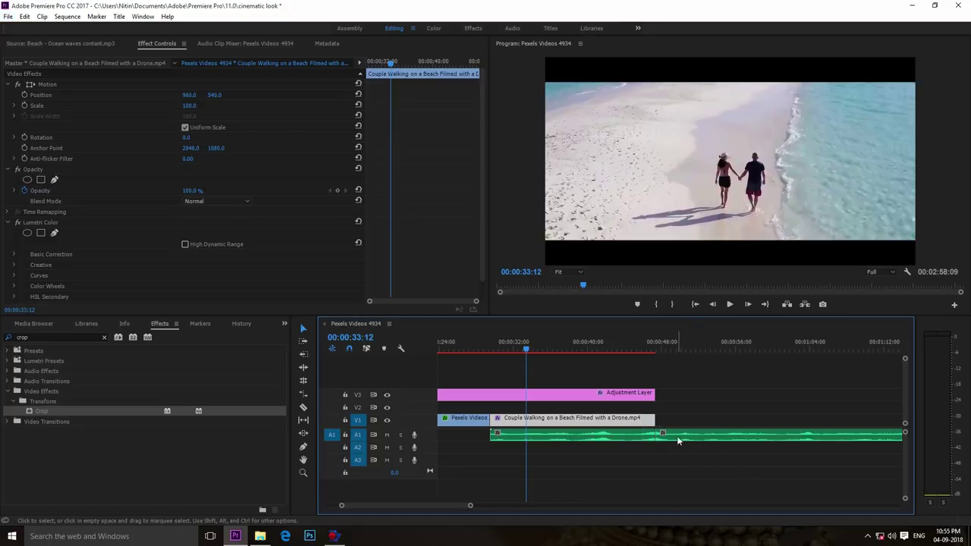
left_click(675, 434)
key("Delete")
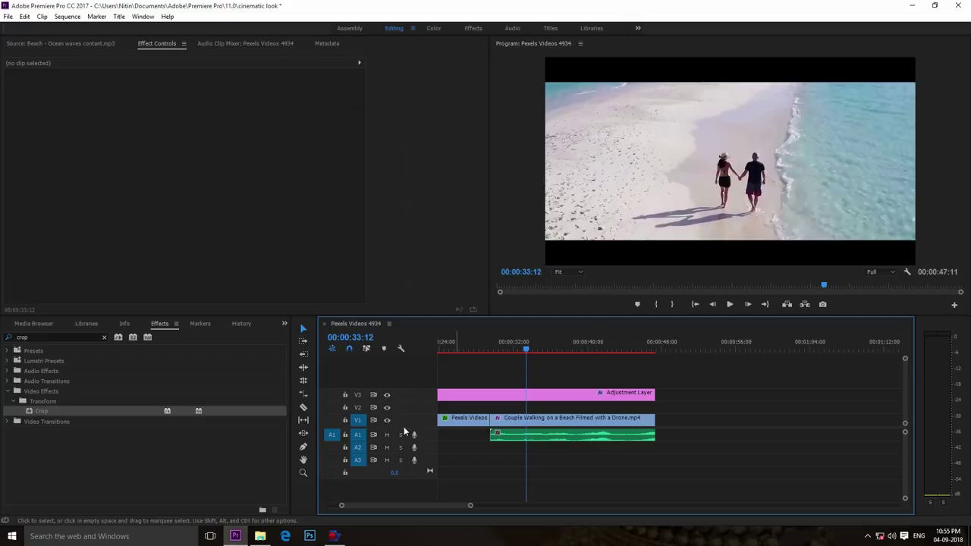
Move the playhead back to the start of the sequence
left_click_drag(526, 348, 479, 342)
scroll(555, 436, "up", 5)
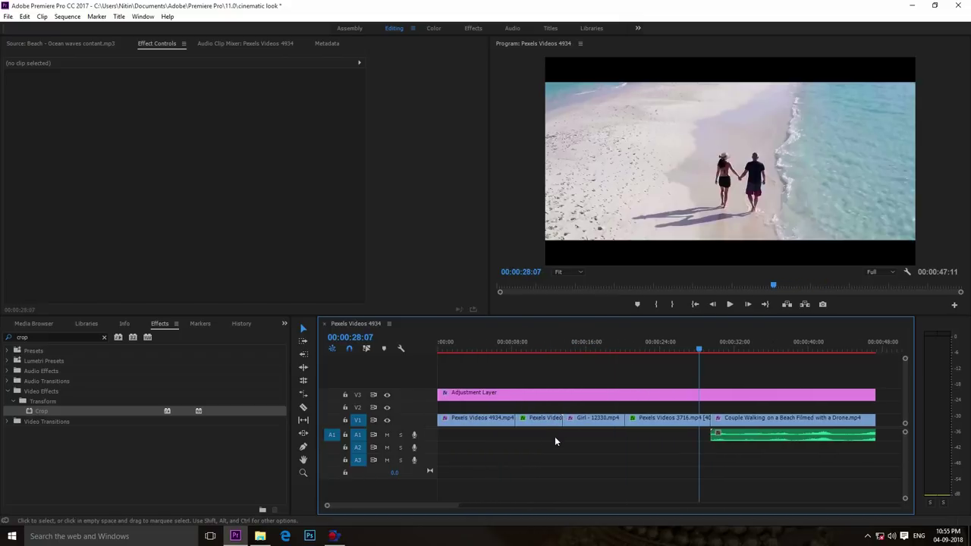
key("Home")
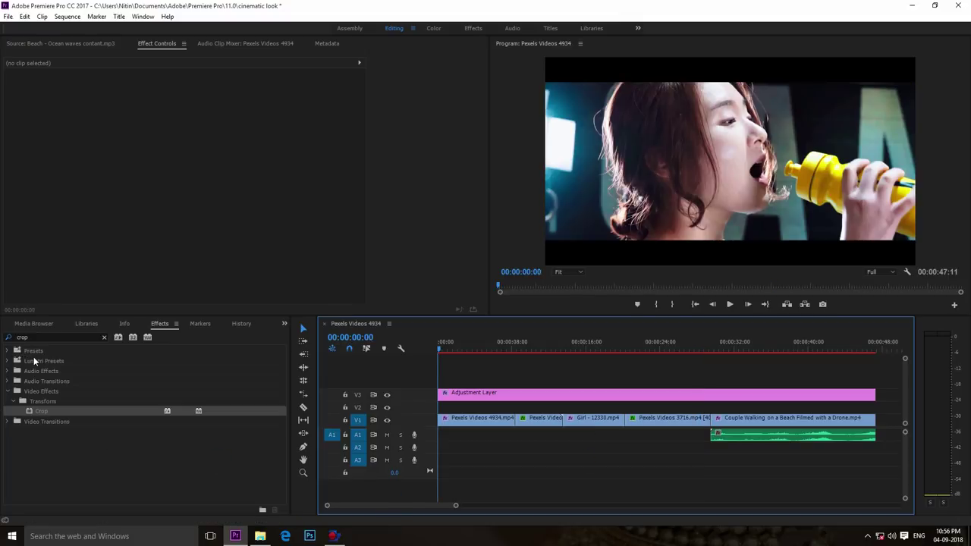
left_click(284, 324)
Preview the Most-Beautiful-Music-Ever-Everdream track and drop its audio onto A2 at the sequence start
left_click(309, 332)
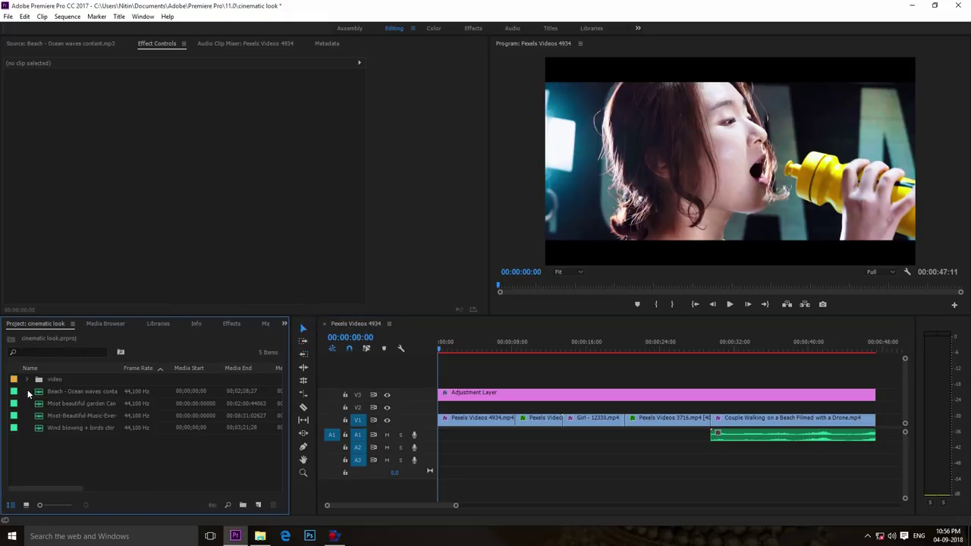
left_click(65, 393)
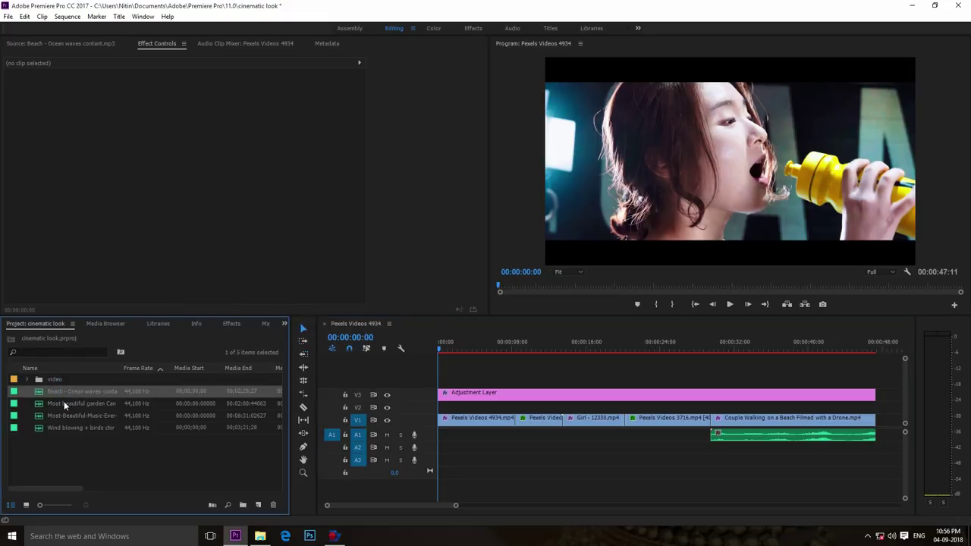
left_click(63, 402)
left_click(65, 415)
double_click(41, 418)
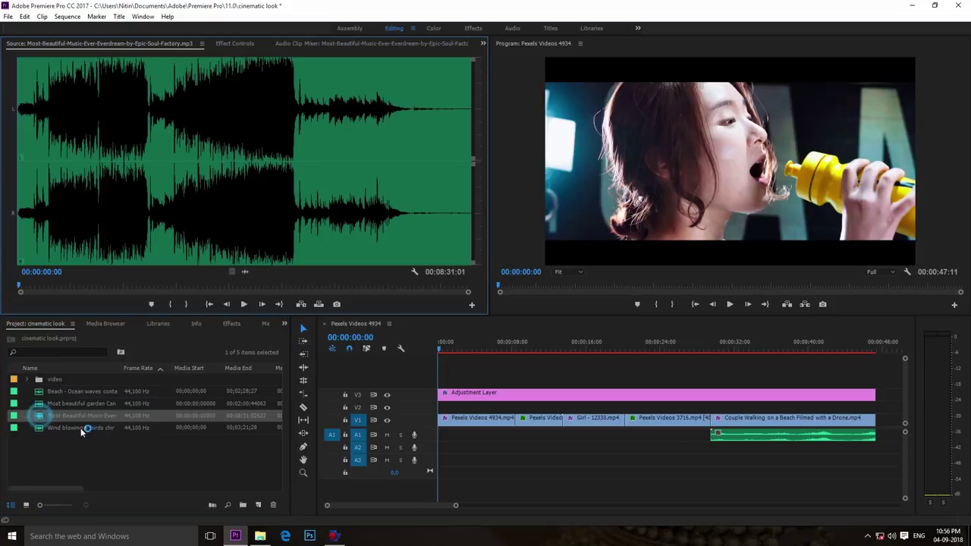
key("space")
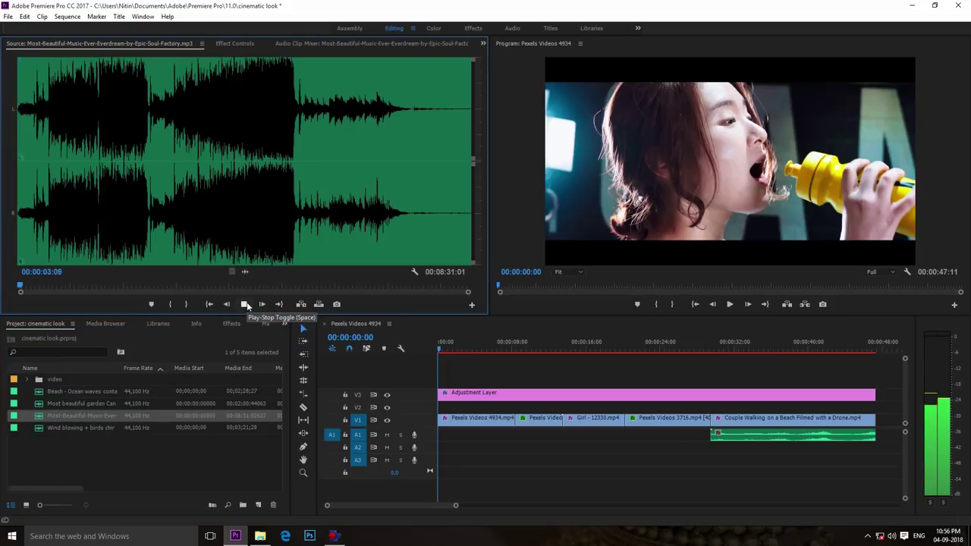
key("space")
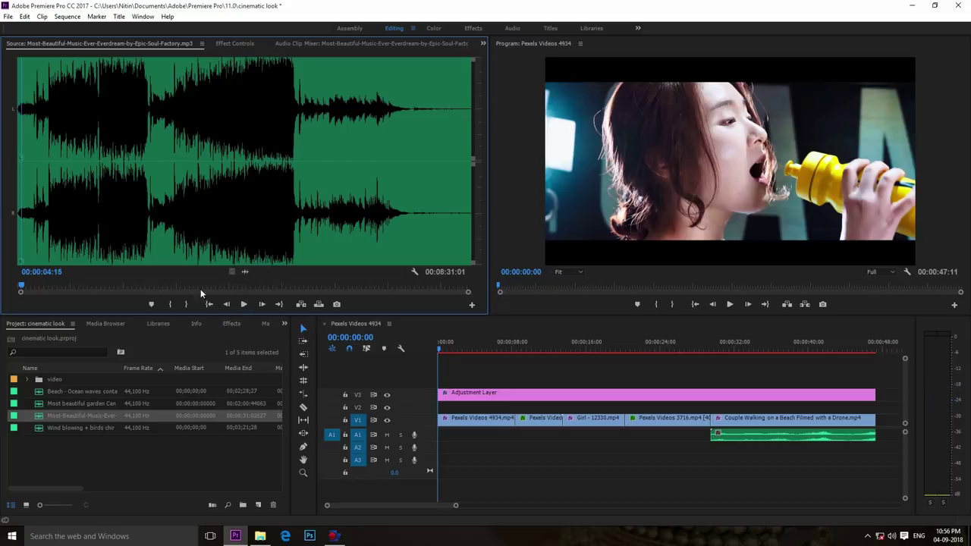
mouse_move(244, 271)
left_mouse_down()
mouse_move(509, 431)
mouse_move(441, 448)
left_mouse_up()
left_click(730, 304)
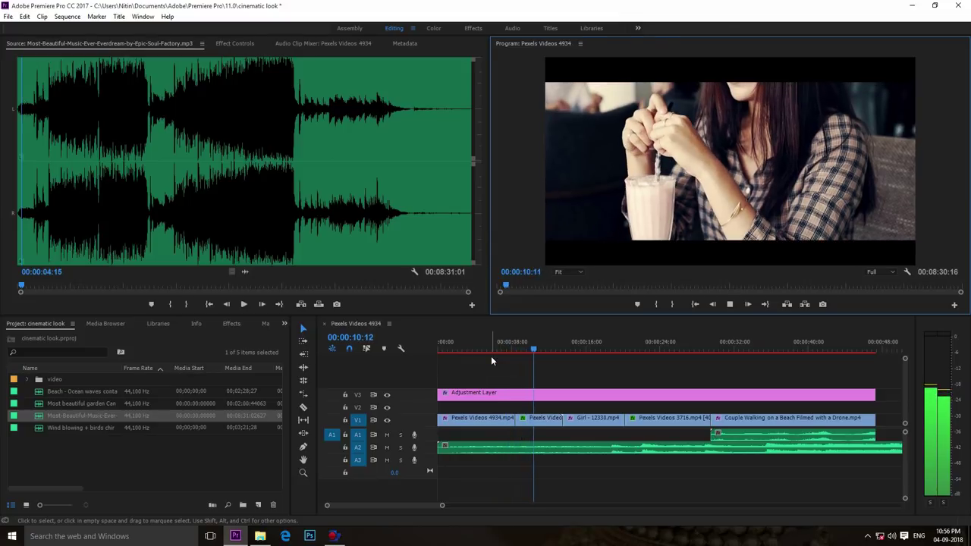
left_click(731, 304)
Cut the A2 music at 00:00:13:17 and delete the part after the cut
key("=")
key("=")
key("=")
left_click(697, 348)
key("=")
left_click_drag(669, 345, 662, 344)
key("c")
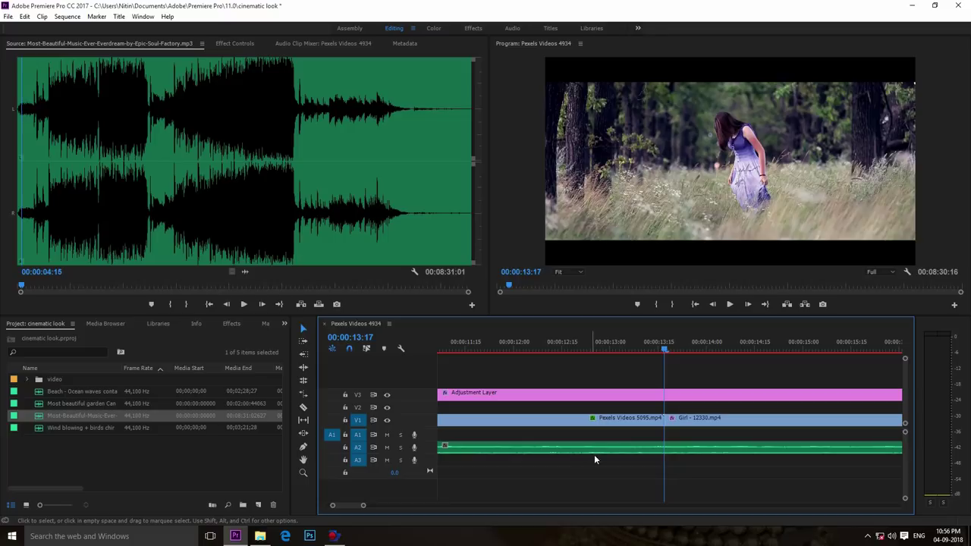
left_click(665, 445)
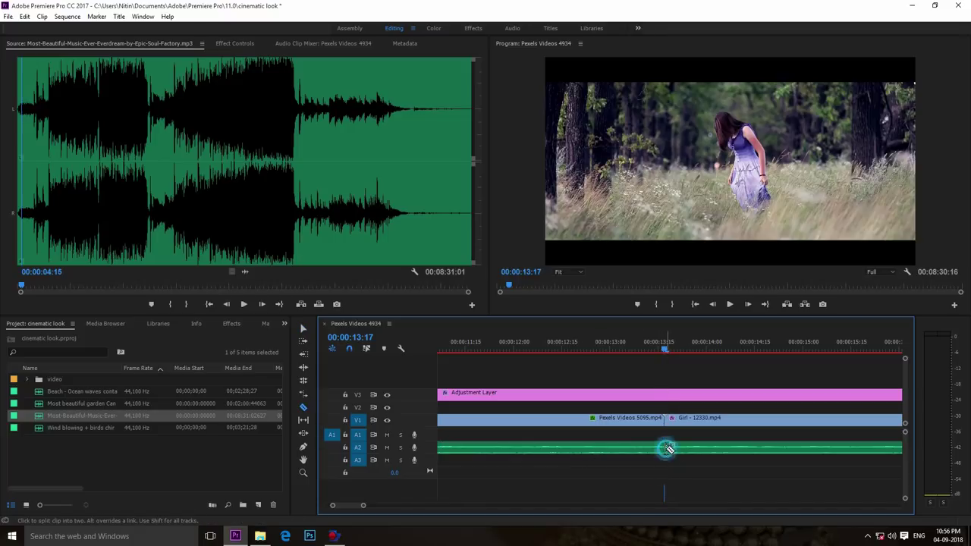
key("v")
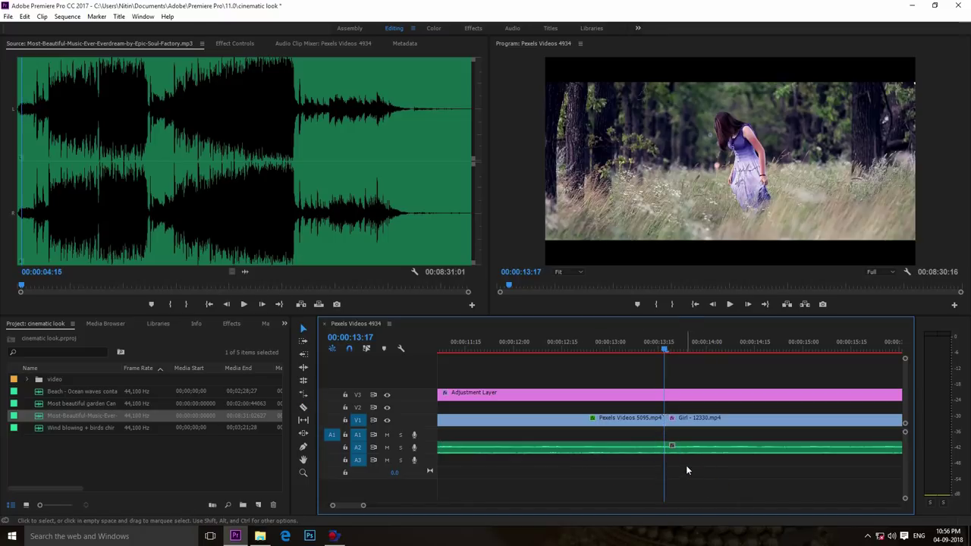
left_click(679, 448)
key("Delete")
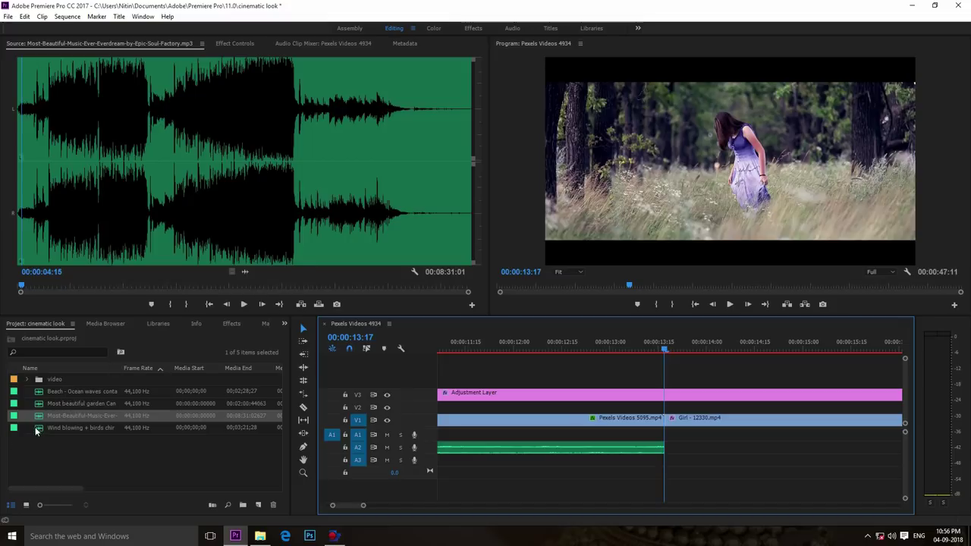
Preview the Most beautiful garden Canada audio, including from about 31 seconds in
left_click(41, 404)
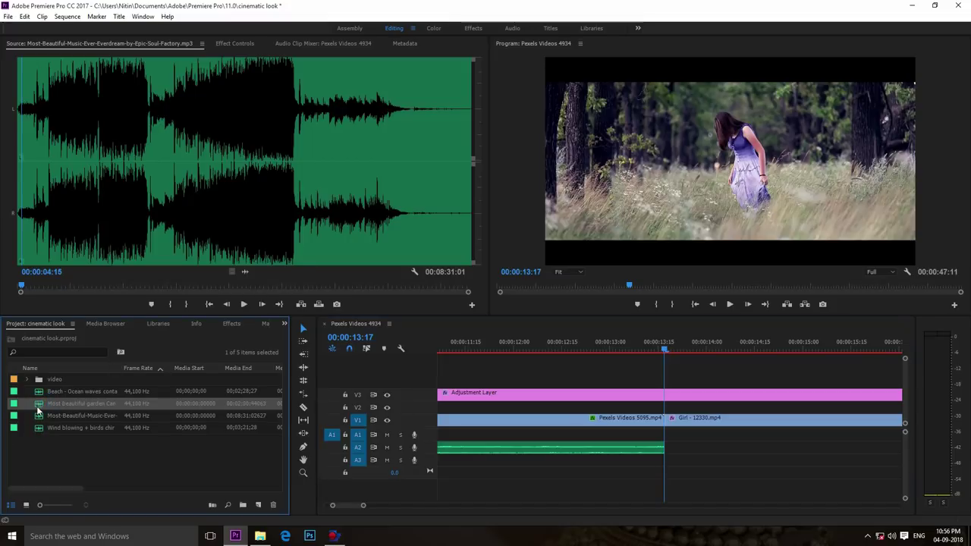
double_click(37, 404)
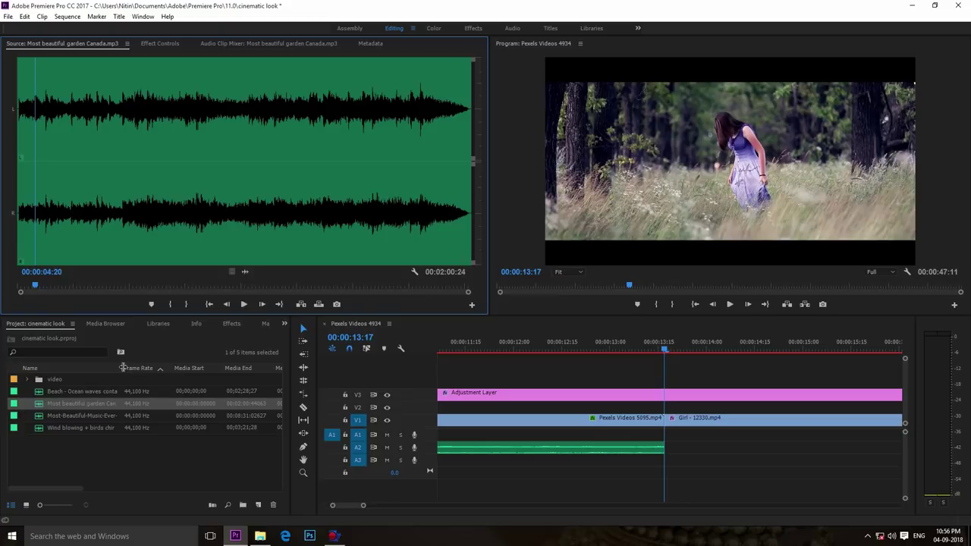
key("space")
left_click_drag(38, 285, 136, 288)
left_click(244, 304)
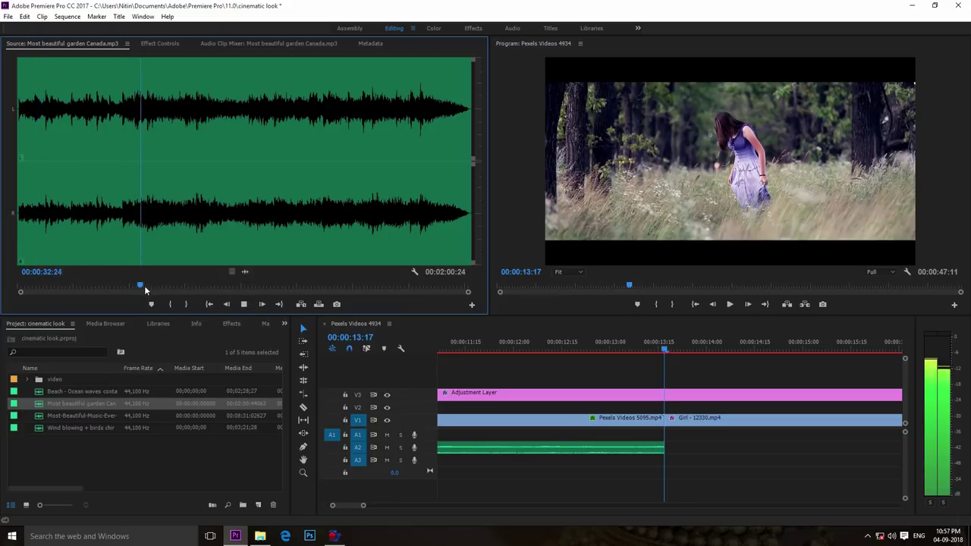
key("space")
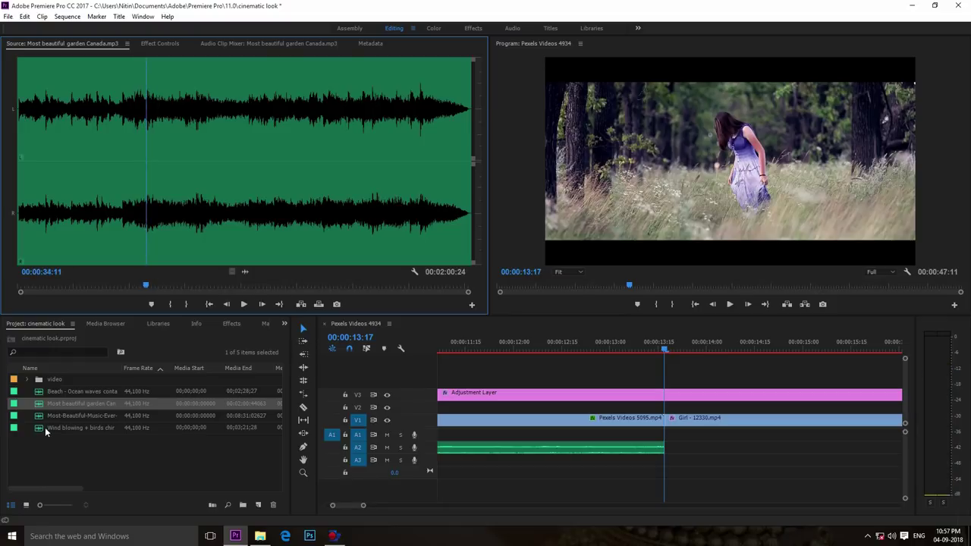
Preview Wind blowing + birds chirping.mp3 and place it on A3 at 00:00:13:17
left_click(43, 430)
double_click(43, 429)
key("space")
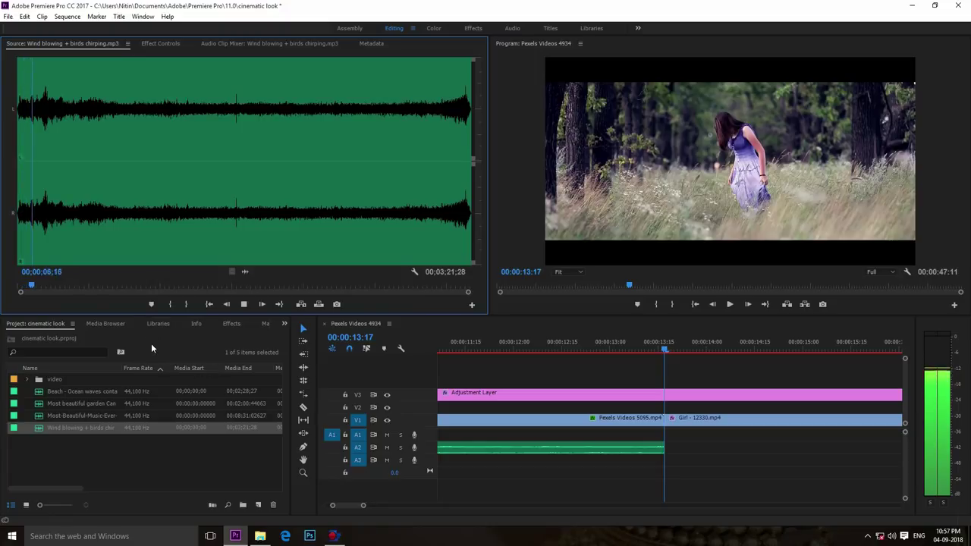
mouse_move(244, 271)
left_mouse_down()
mouse_move(595, 469)
mouse_move(667, 466)
left_mouse_up()
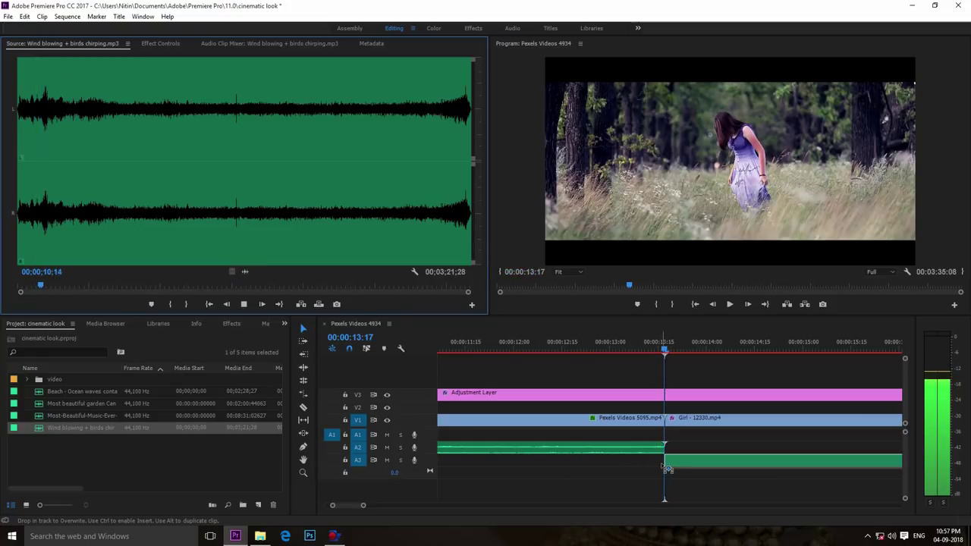
Cut the A3 ambience at 00:00:29:15, where the beach clip starts, and delete the remainder
scroll(658, 460, "down", 5)
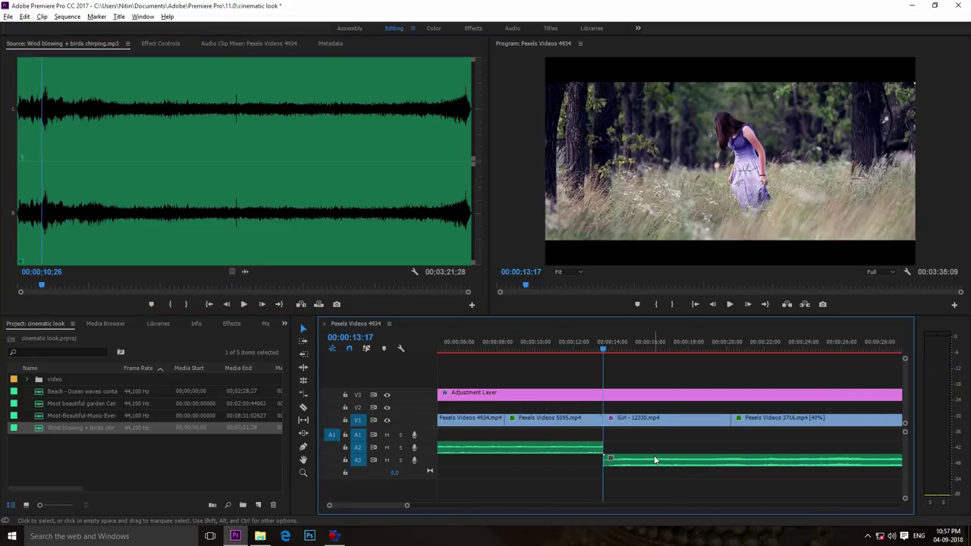
scroll(653, 458, "down", 1)
left_click_drag(559, 348, 699, 384)
scroll(729, 463, "up", 2)
scroll(729, 463, "up", 2)
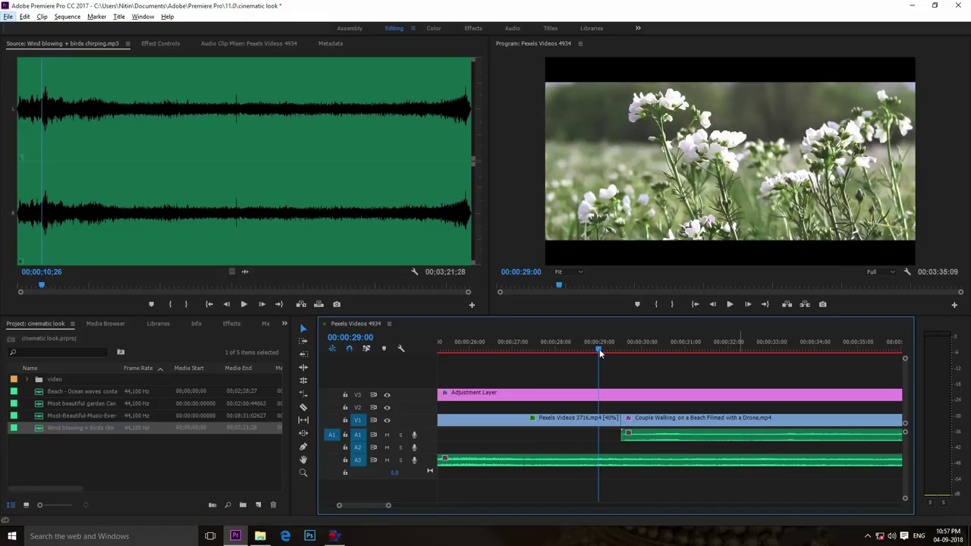
left_click_drag(601, 349, 621, 350)
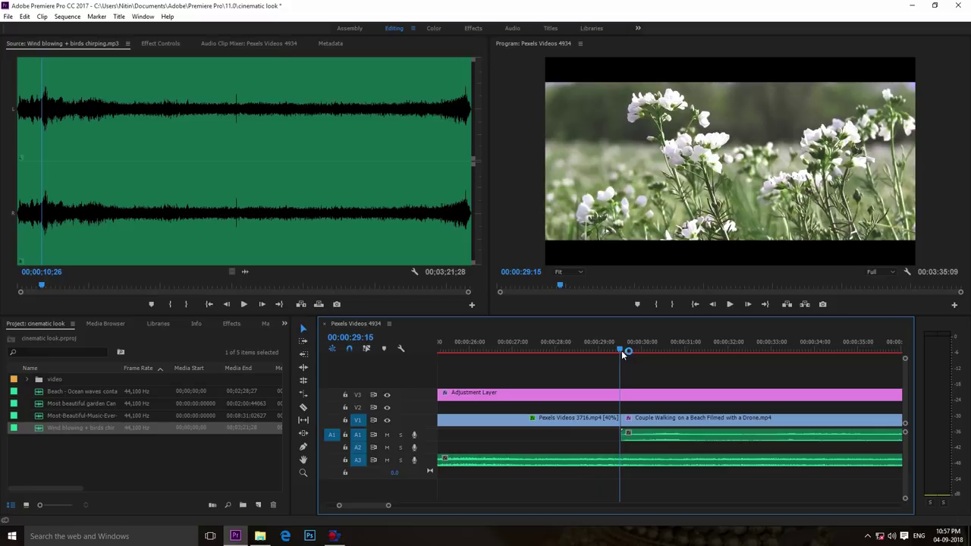
key("c")
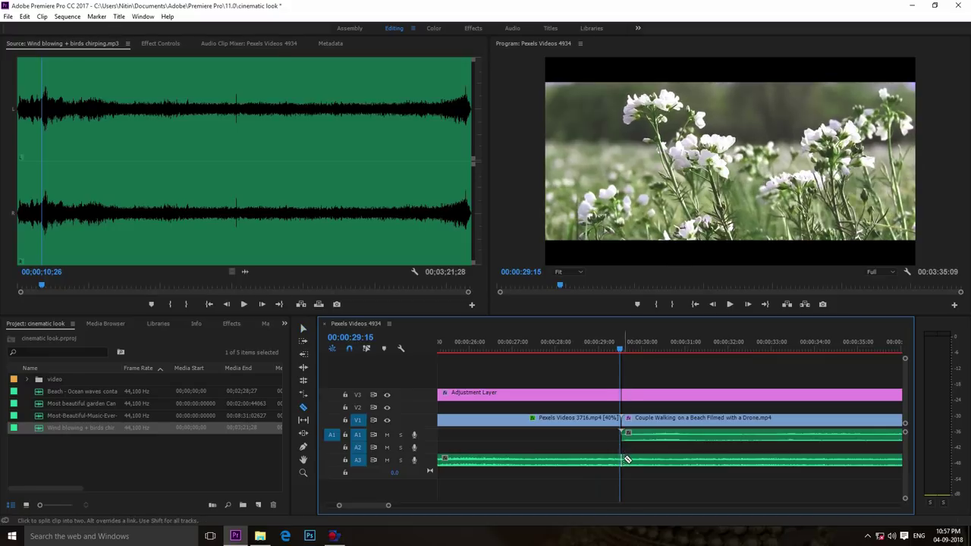
left_click(623, 459)
key("v")
left_click(649, 464)
key("Delete")
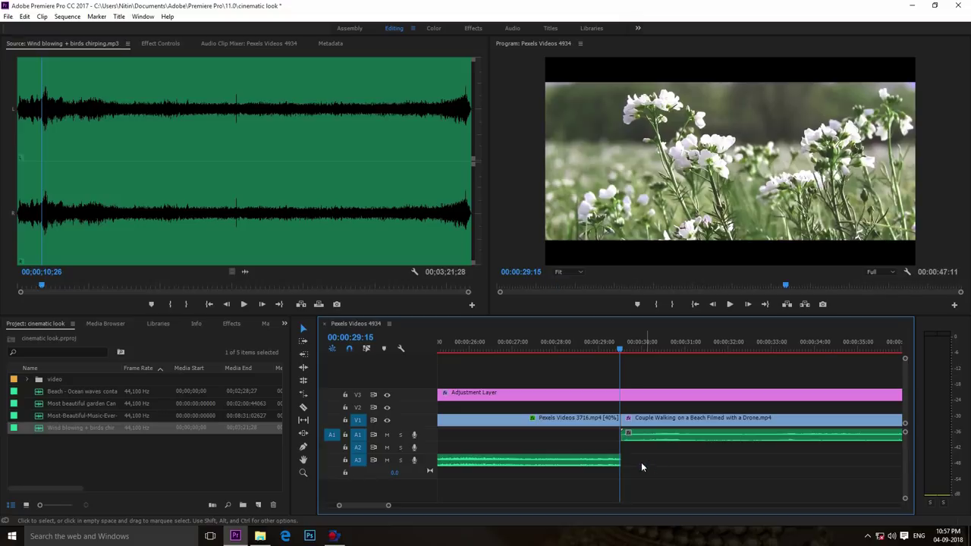
key("minus")
key("minus")
key("minus")
key("minus")
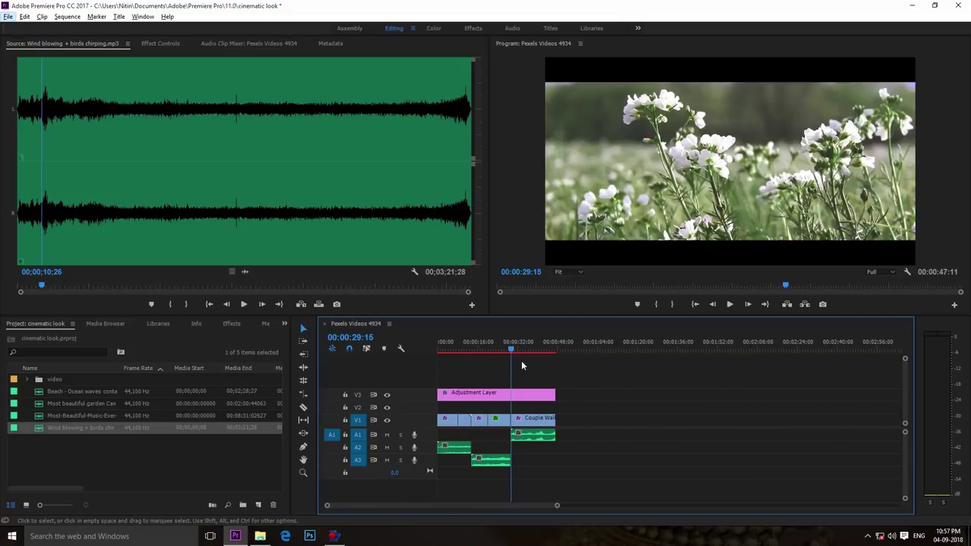
left_click_drag(511, 352, 379, 358)
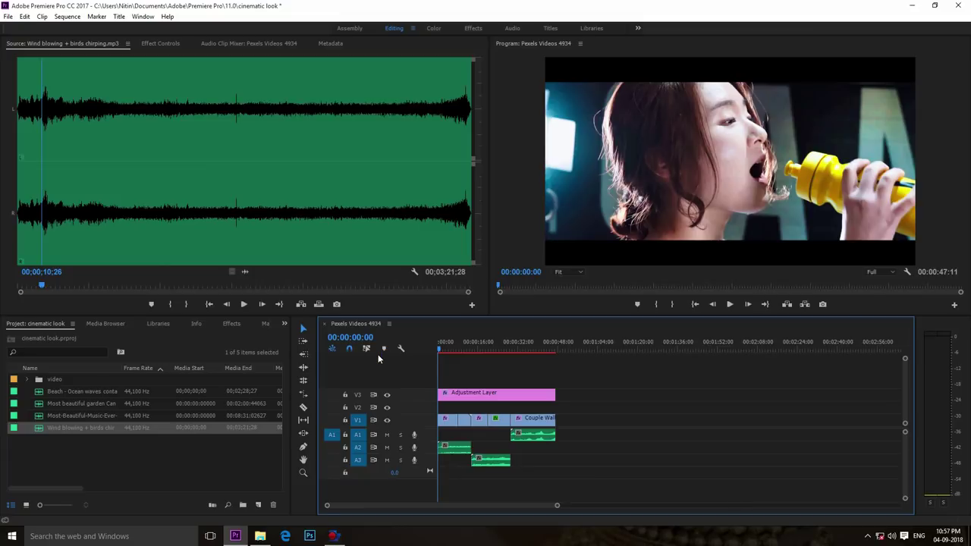
left_click(731, 305)
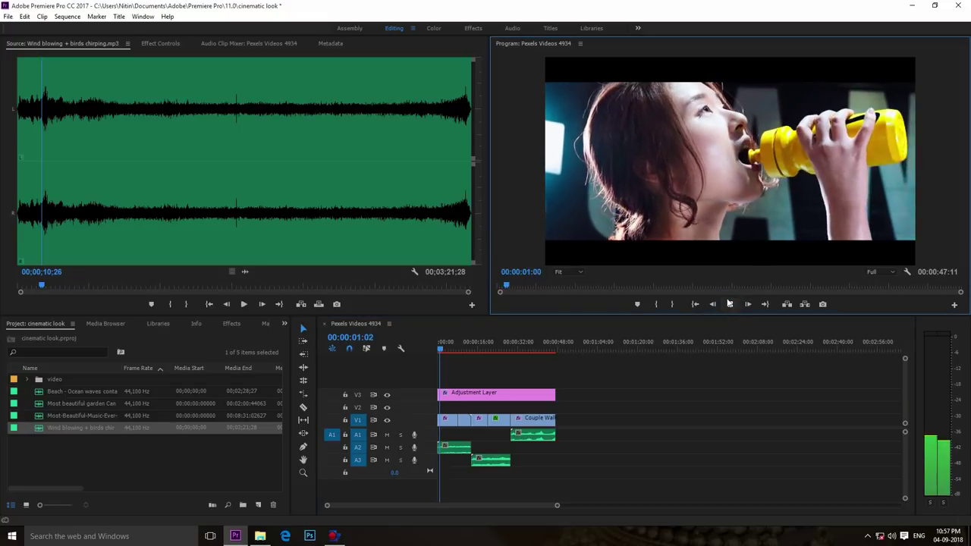
left_click(730, 304)
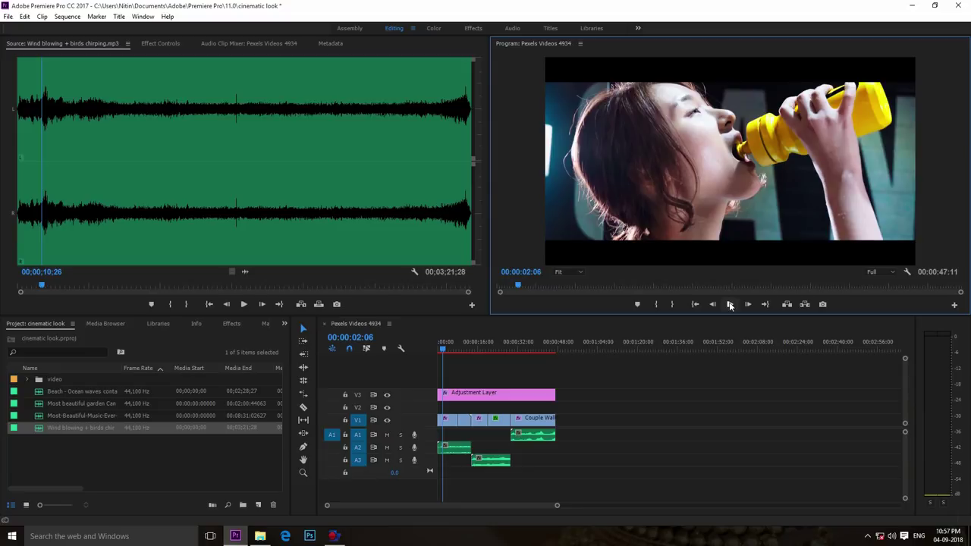
left_click_drag(445, 350, 425, 345)
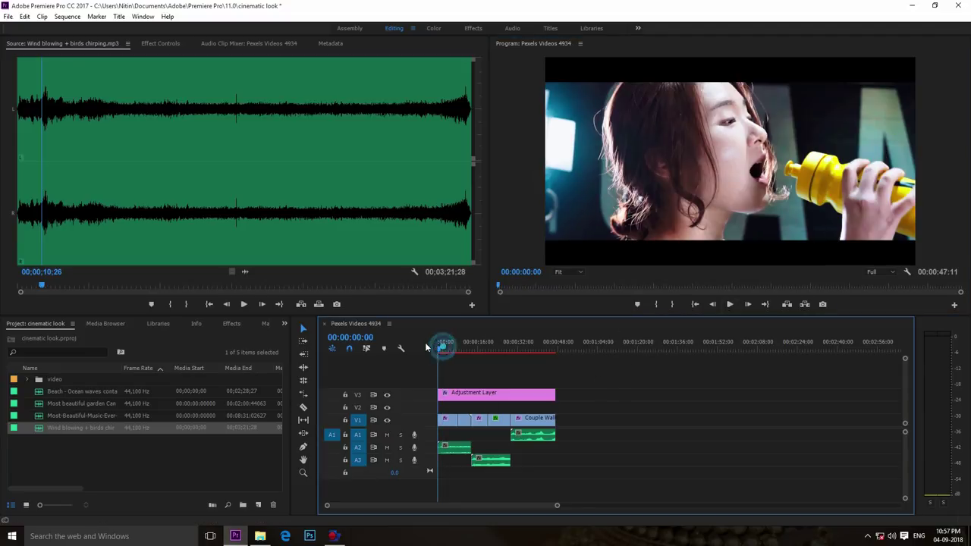
Mark In at the sequence start and Out at 00:00:48:05, then render In to Out
left_click(656, 304)
left_click(442, 345)
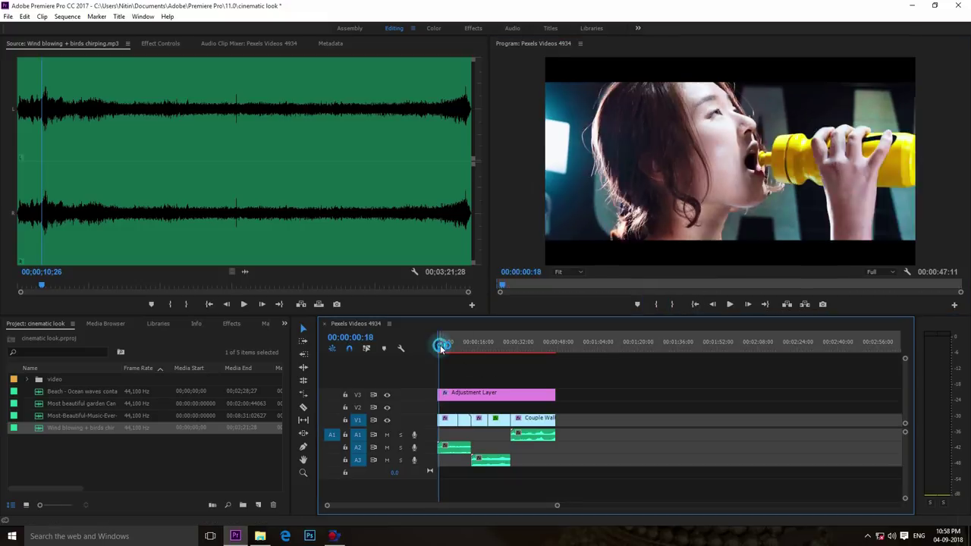
left_click_drag(442, 345, 558, 334)
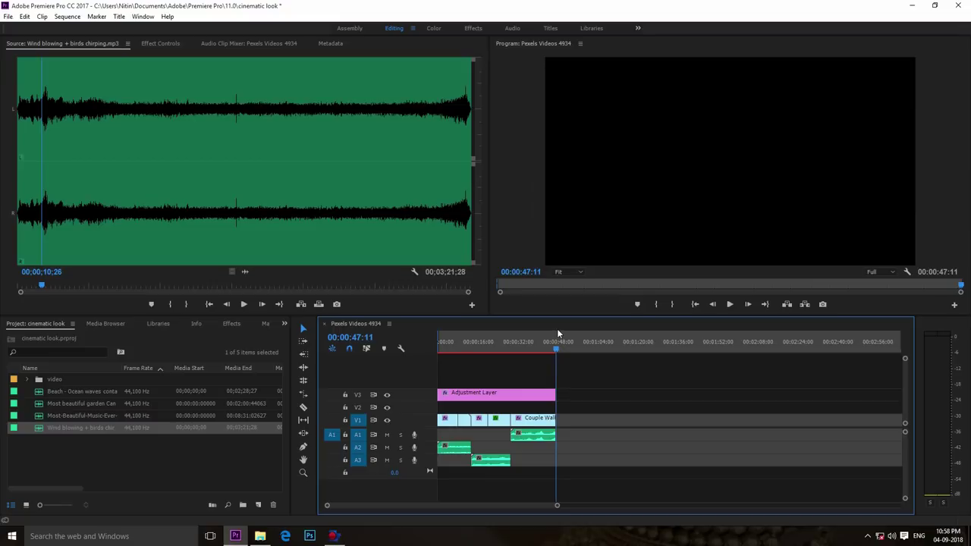
left_click(671, 304)
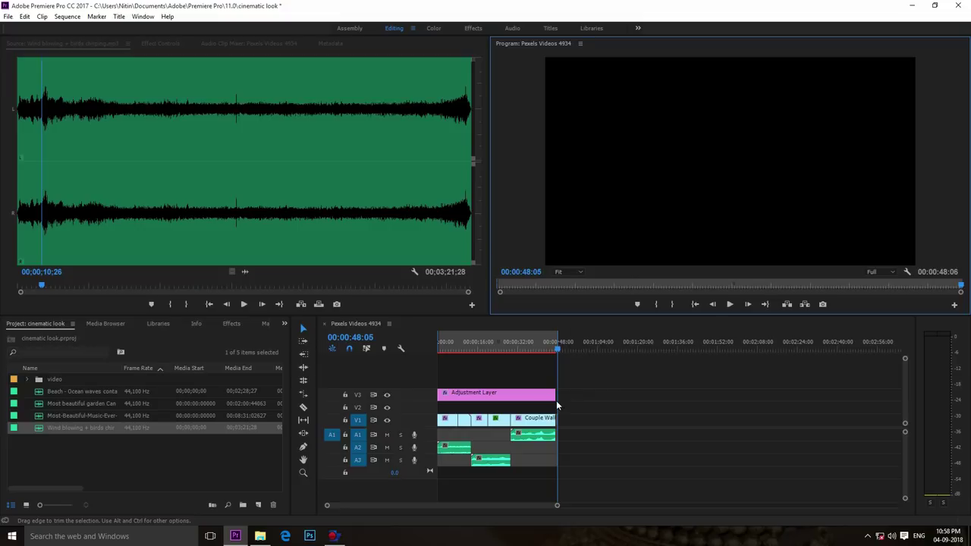
key("Return")
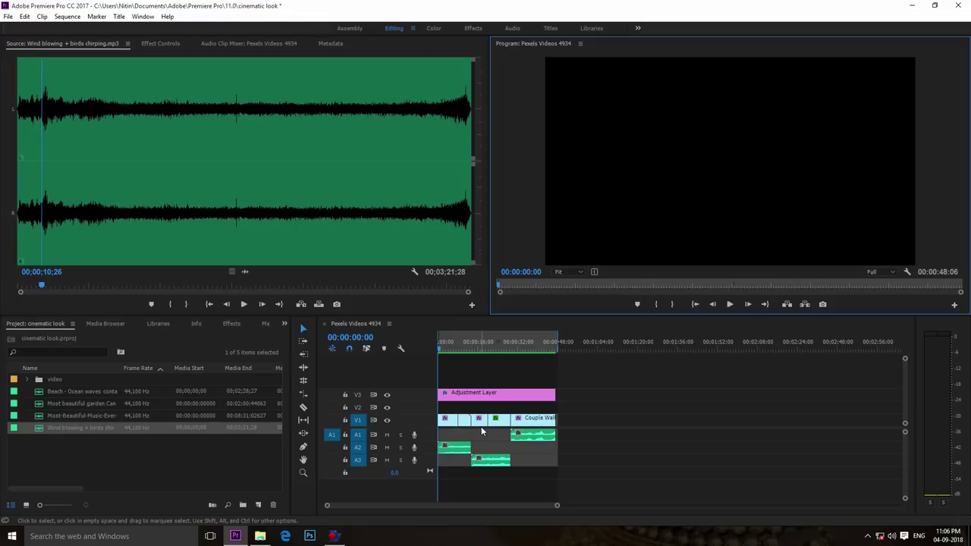
Play the rendered sequence briefly, then replay it from the start in full-screen
key("space")
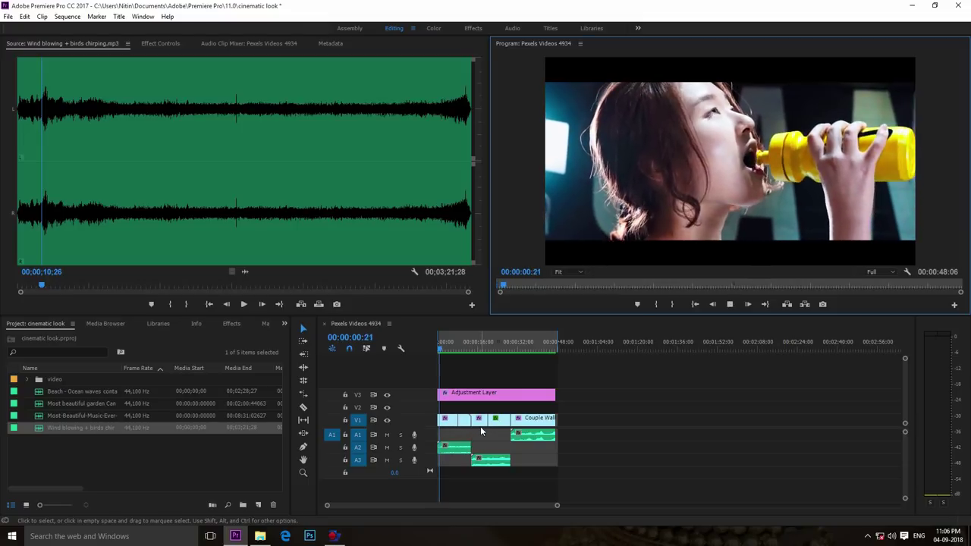
key("space")
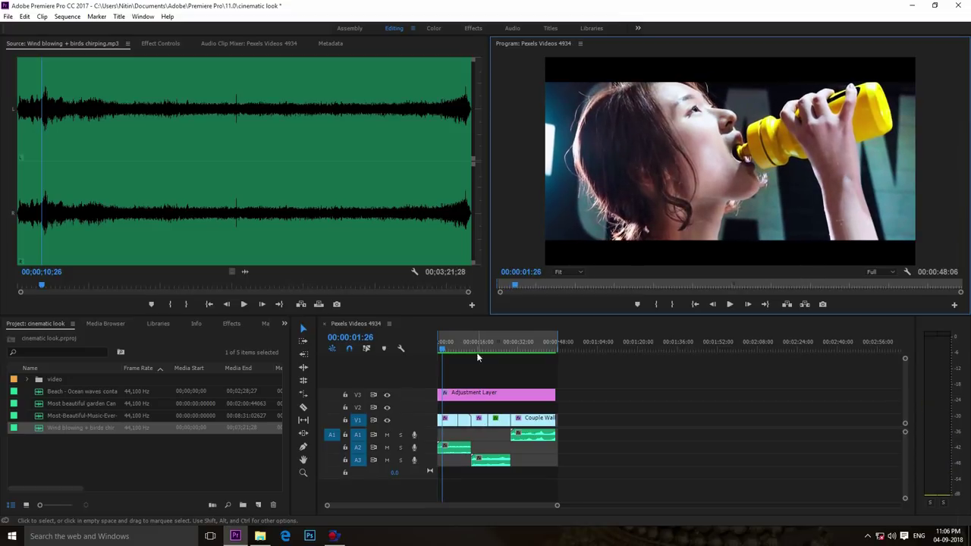
left_click(440, 350)
left_click_drag(440, 351, 436, 353)
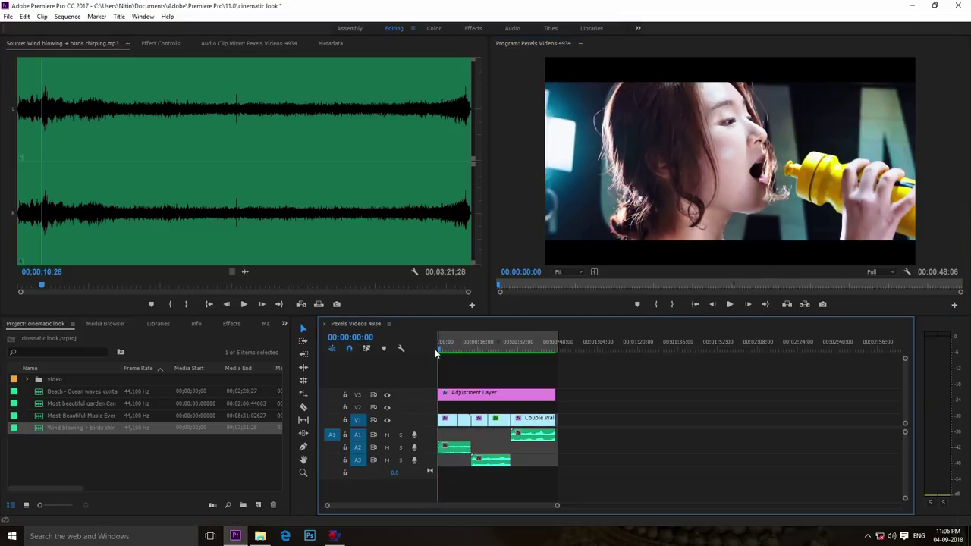
key("space")
key("ctrl+grave")
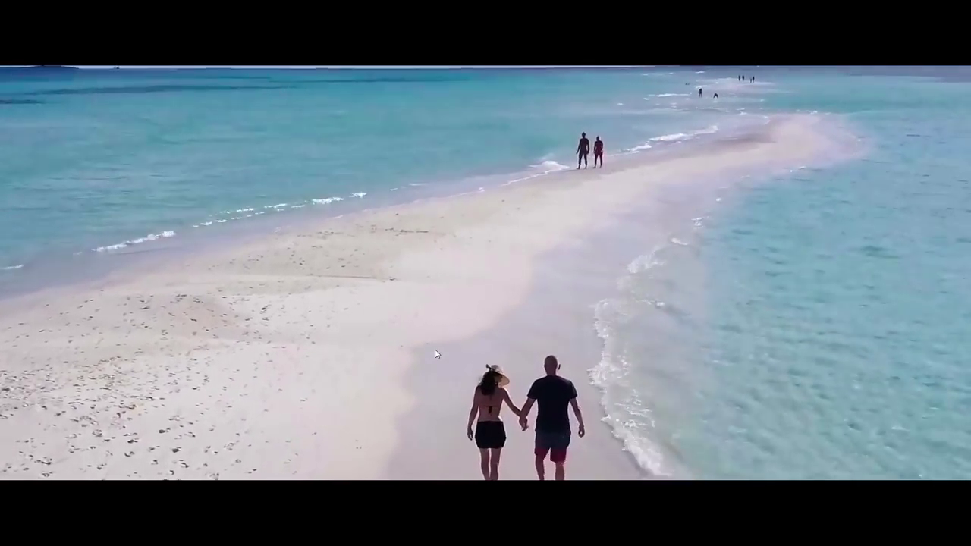
Exit full-screen playback with Escape
key("Escape")
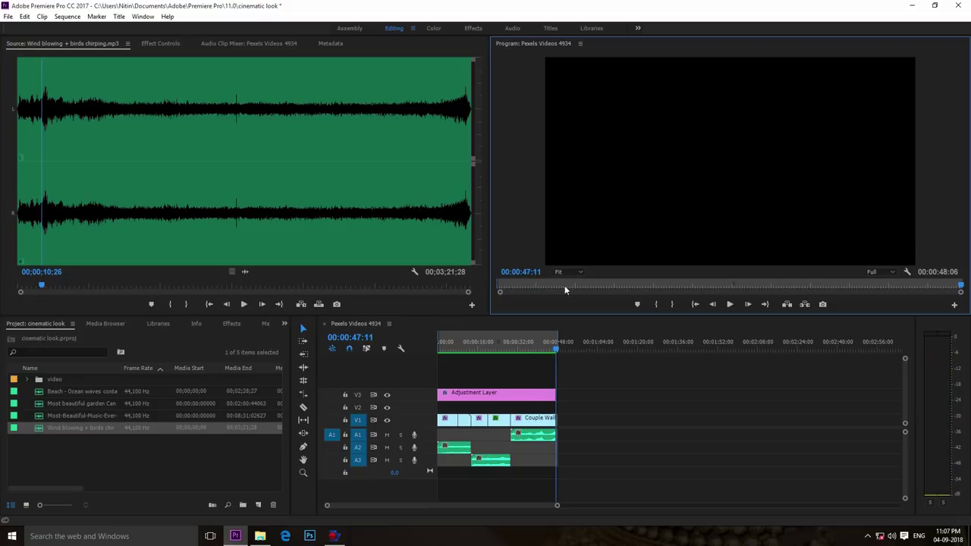
left_click_drag(559, 343, 532, 346)
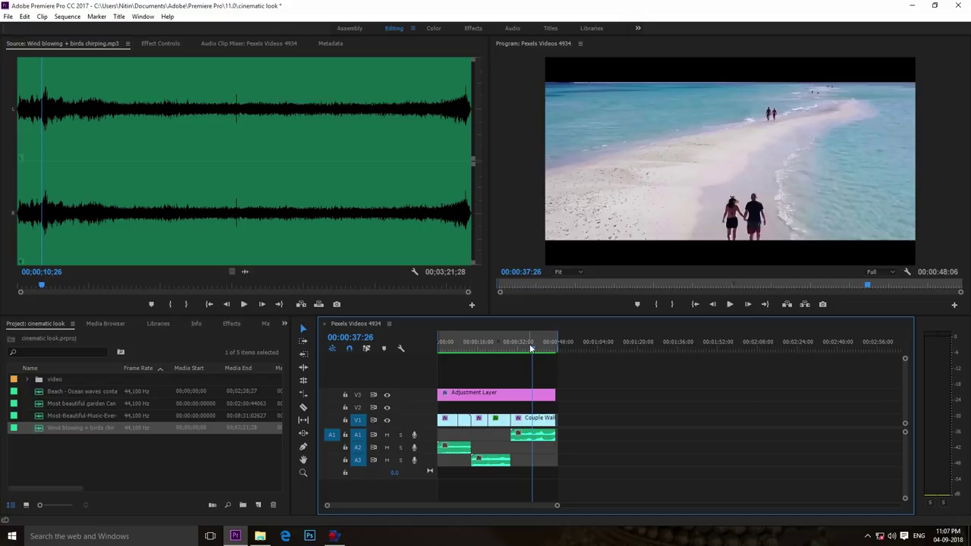
left_click(532, 346)
left_click(531, 347)
left_click(532, 347)
left_click(531, 346)
left_click(532, 347)
left_click(531, 347)
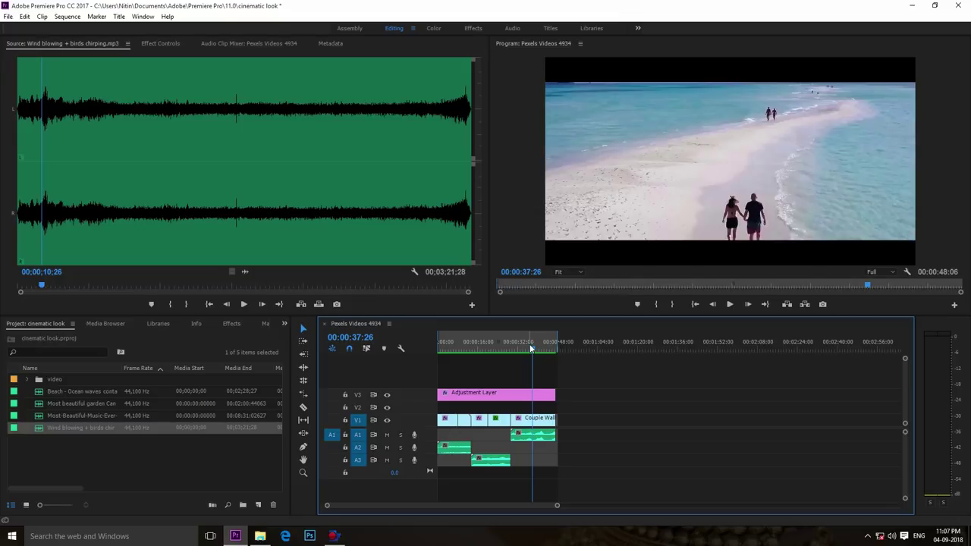